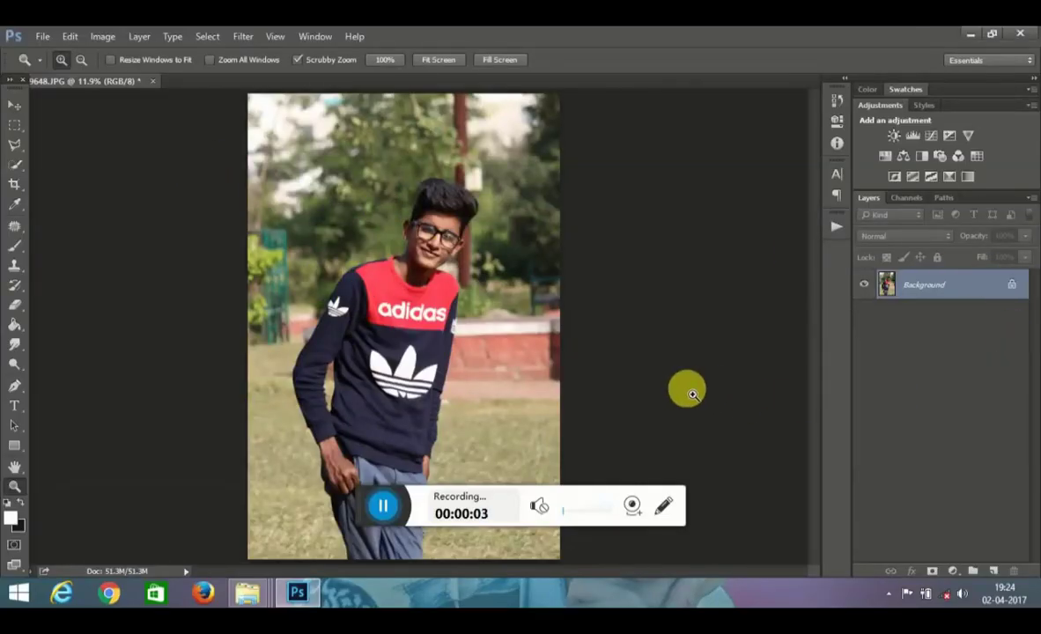
# Step: Convert the locked Background layer into an editable Layer 0
pyautogui.click(1012, 284)
pyautogui.click(17, 168)
# Step: Quick-select the broad park background above the boy's head and shoulders
pyautogui.rightClick(349, 142)
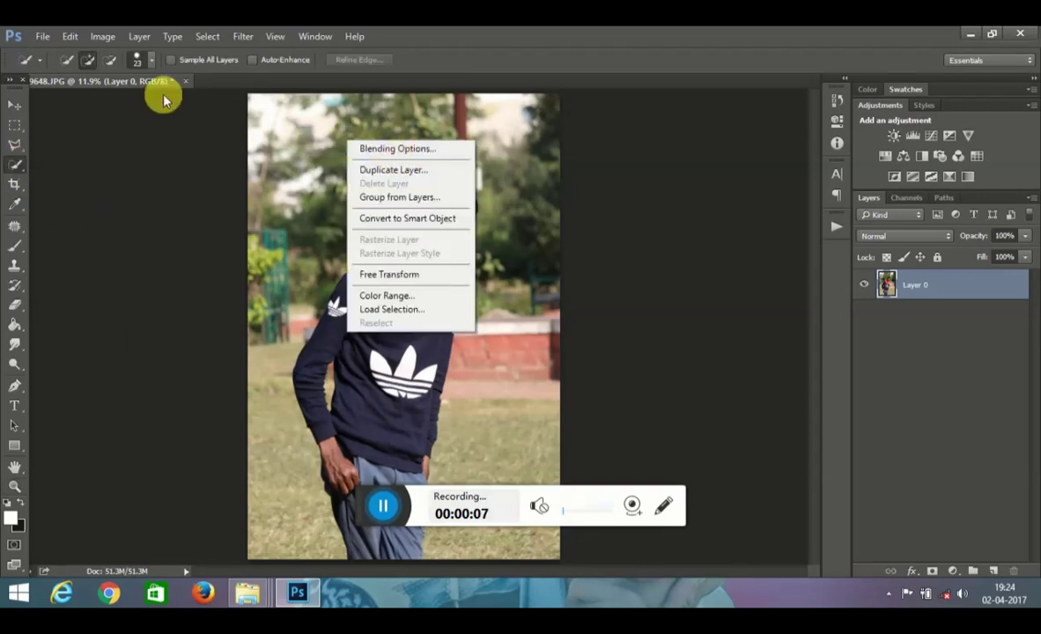
pyautogui.click(157, 61)
pyautogui.moveTo(278, 133)
pyautogui.mouseDown()
pyautogui.moveTo(255, 370)
pyautogui.moveTo(262, 497)
pyautogui.mouseUp()
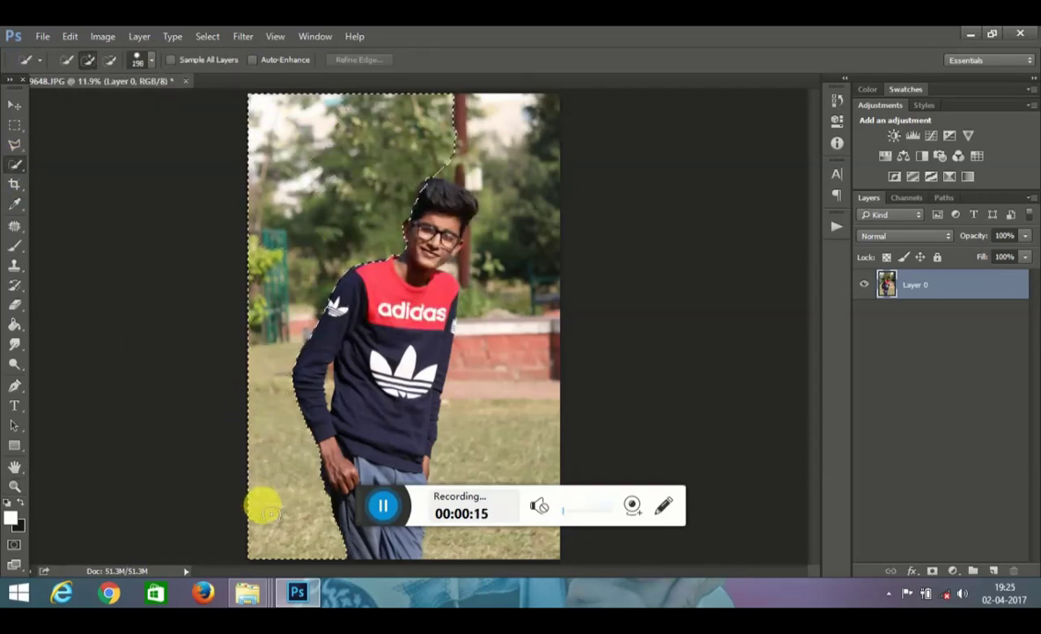
pyautogui.moveTo(523, 147); pyautogui.dragTo(510, 336)
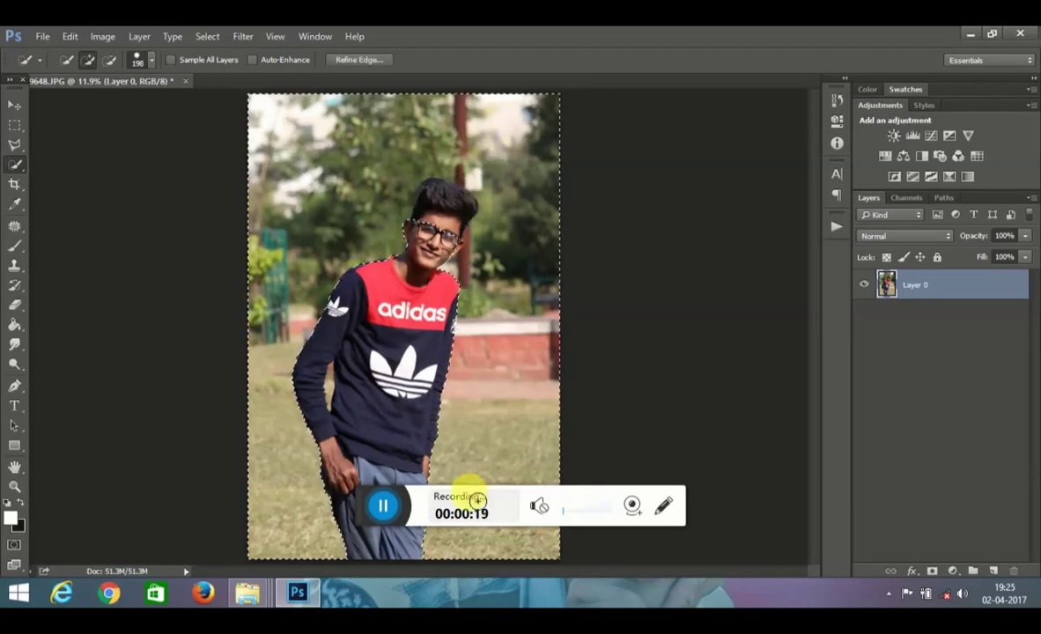
# Step: Zoom in on the boy's head and add the background around his hair to the selection
pyautogui.click(14, 485)
pyautogui.moveTo(458, 193); pyautogui.dragTo(542, 202)
pyautogui.scroll(-2, 541, 202)
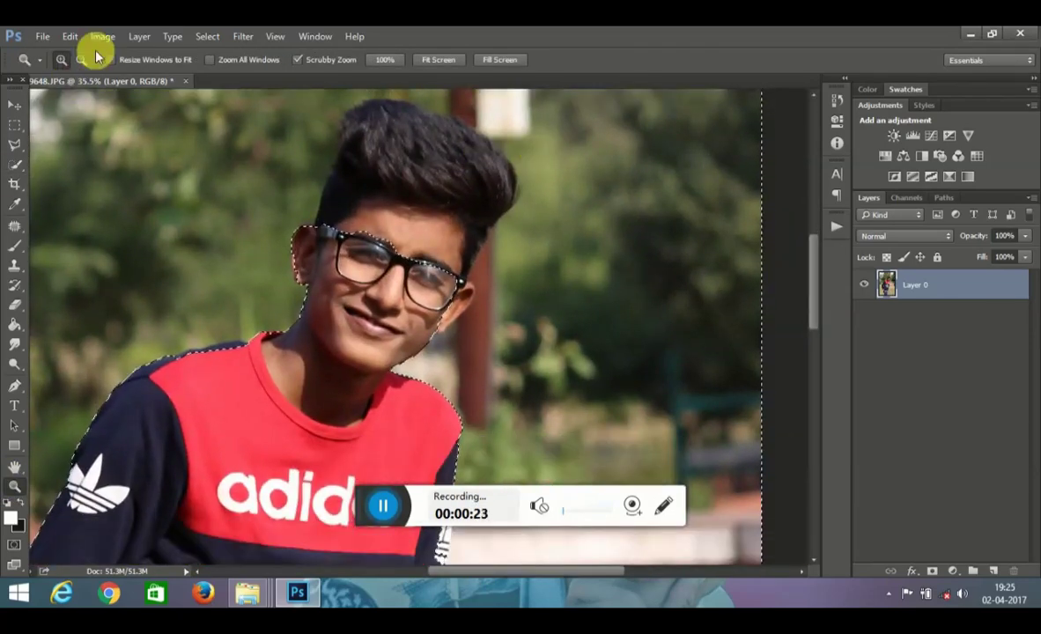
pyautogui.press('w')
pyautogui.moveTo(381, 193)
pyautogui.mouseDown()
pyautogui.moveTo(435, 197)
pyautogui.moveTo(420, 312)
pyautogui.moveTo(458, 322)
pyautogui.moveTo(351, 294)
pyautogui.mouseUp()
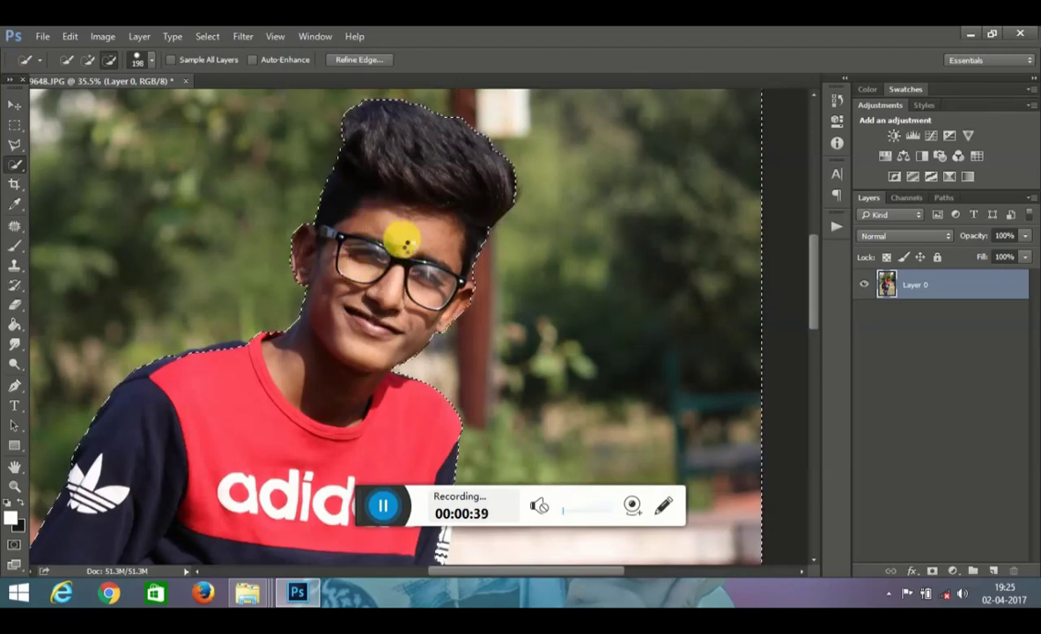
pyautogui.click(14, 485)
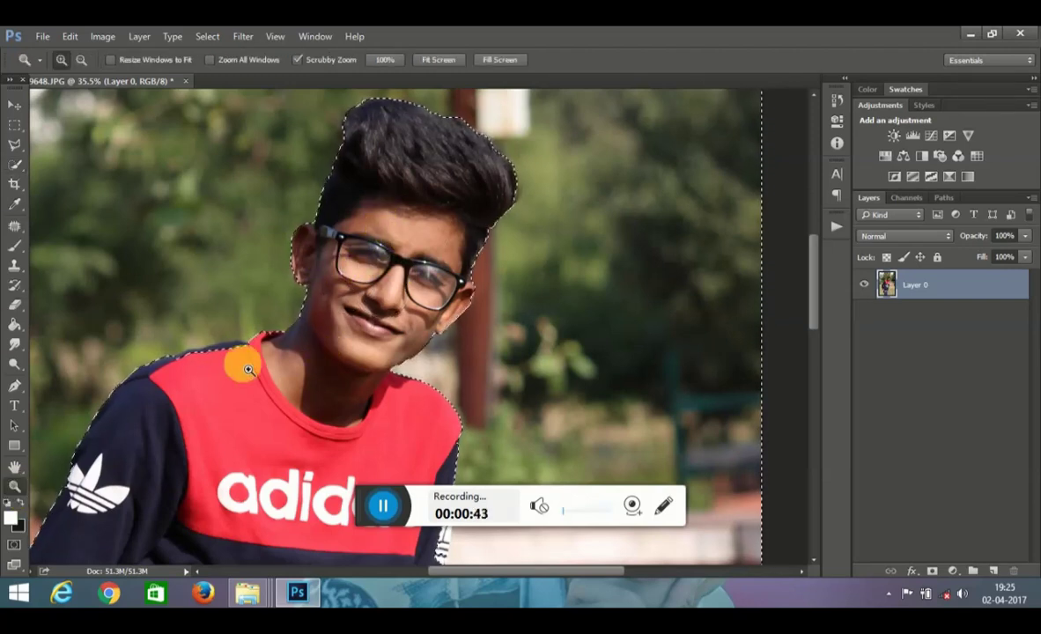
pyautogui.click(15, 162)
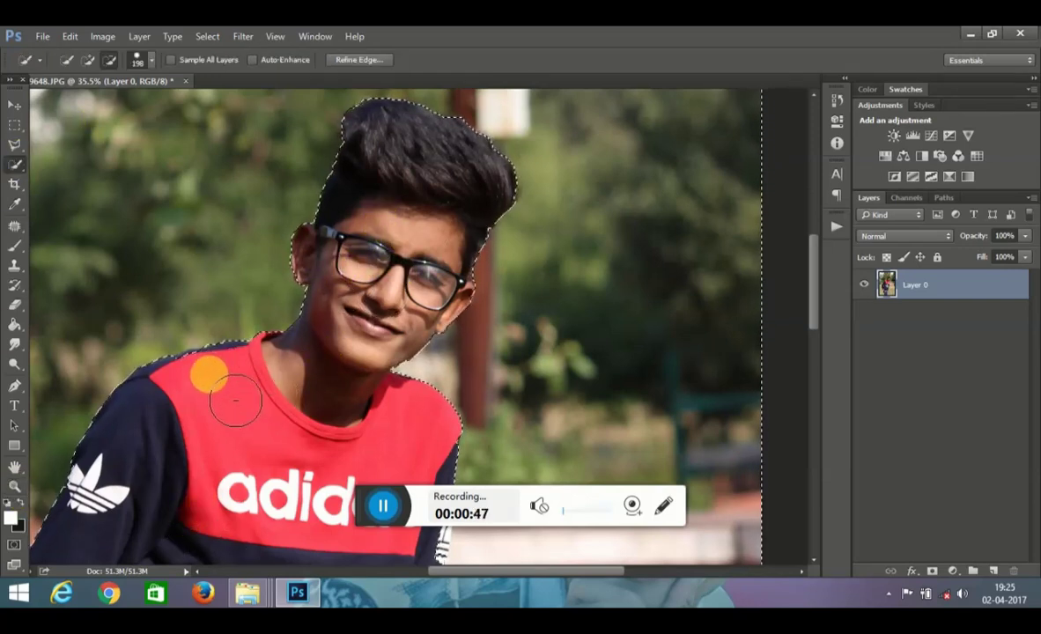
pyautogui.scroll(-3, 319, 357)
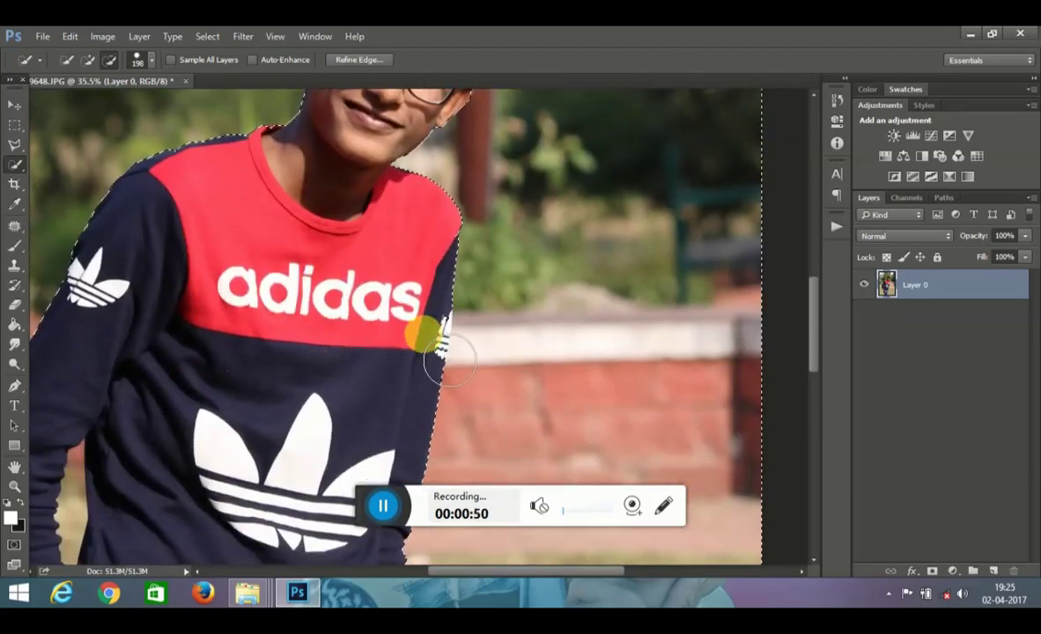
pyautogui.scroll(-1, 353, 308)
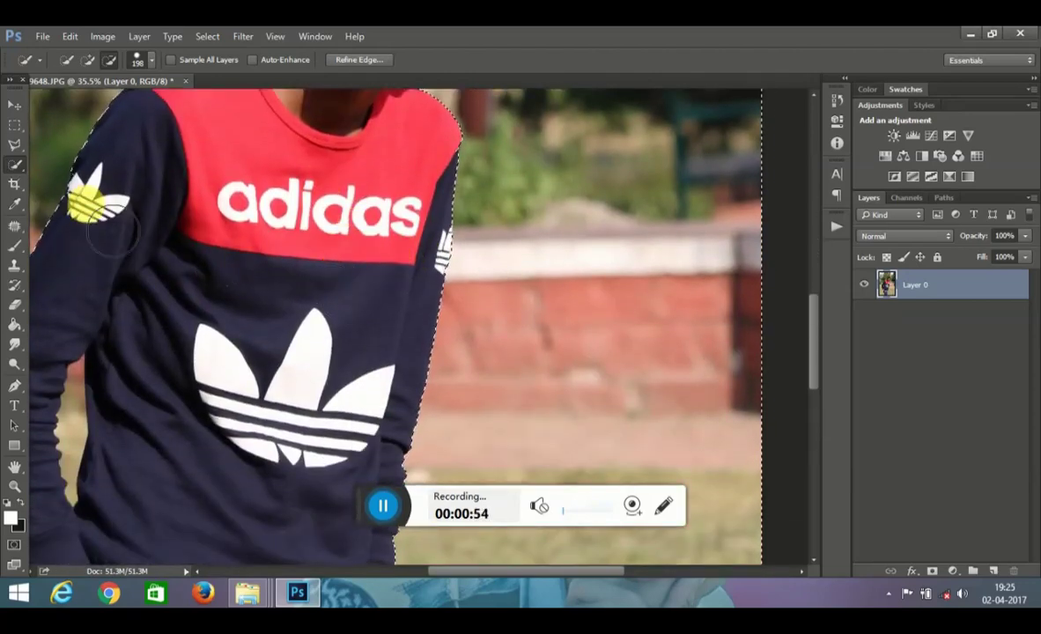
# Step: Select the gap between the arm and body with a smaller brush, then fit the photo on screen
pyautogui.click(14, 486)
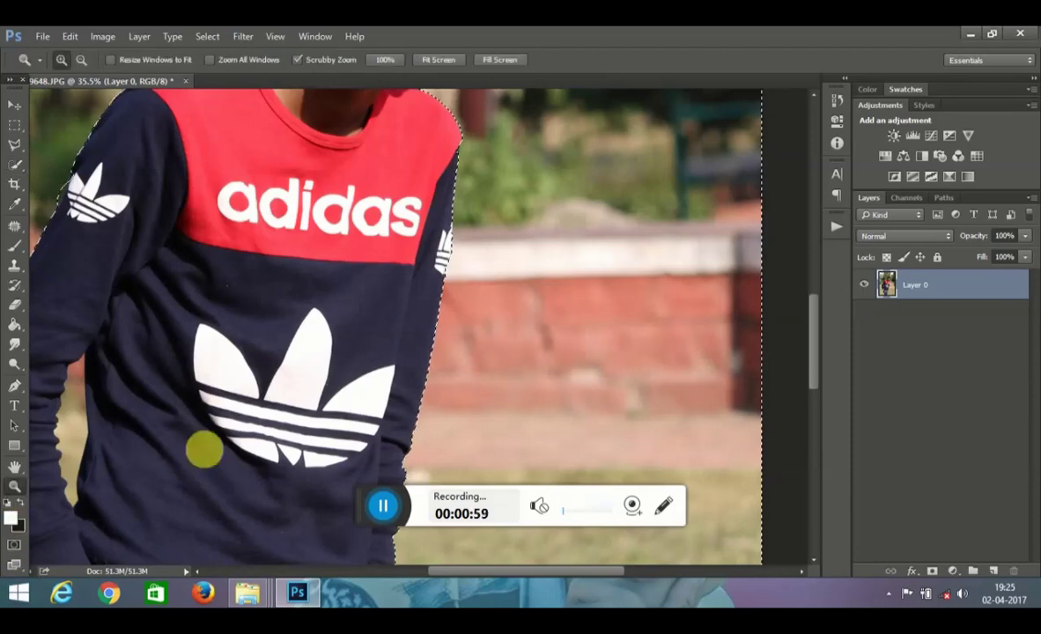
pyautogui.moveTo(204, 448); pyautogui.dragTo(298, 368)
pyautogui.click(14, 164)
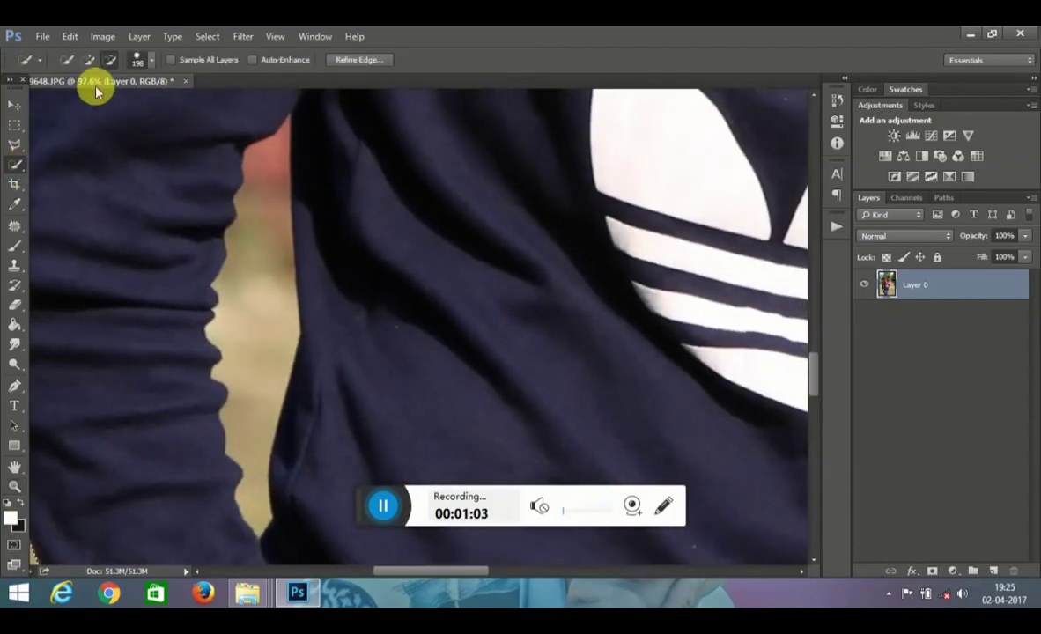
pyautogui.click(137, 63)
pyautogui.moveTo(255, 191); pyautogui.dragTo(283, 224)
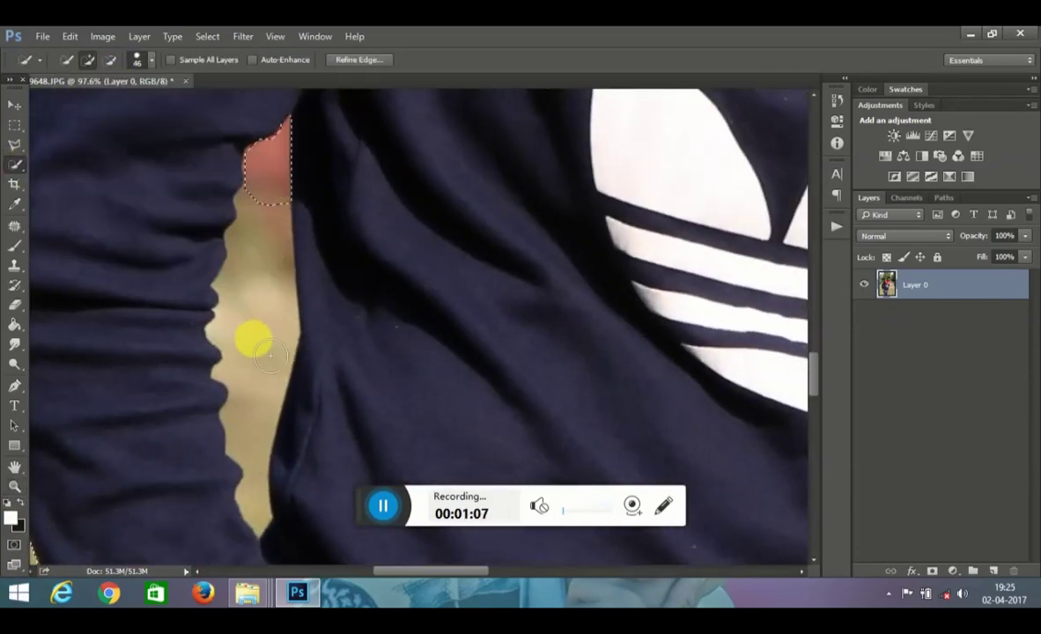
pyautogui.press('z')
pyautogui.click(439, 59)
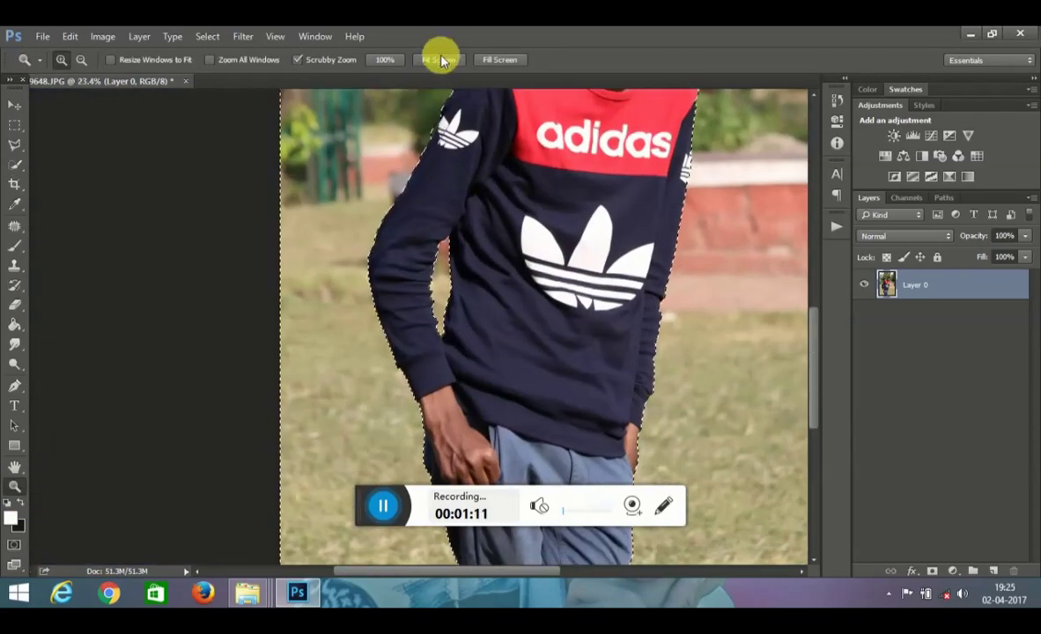
pyautogui.click(14, 184)
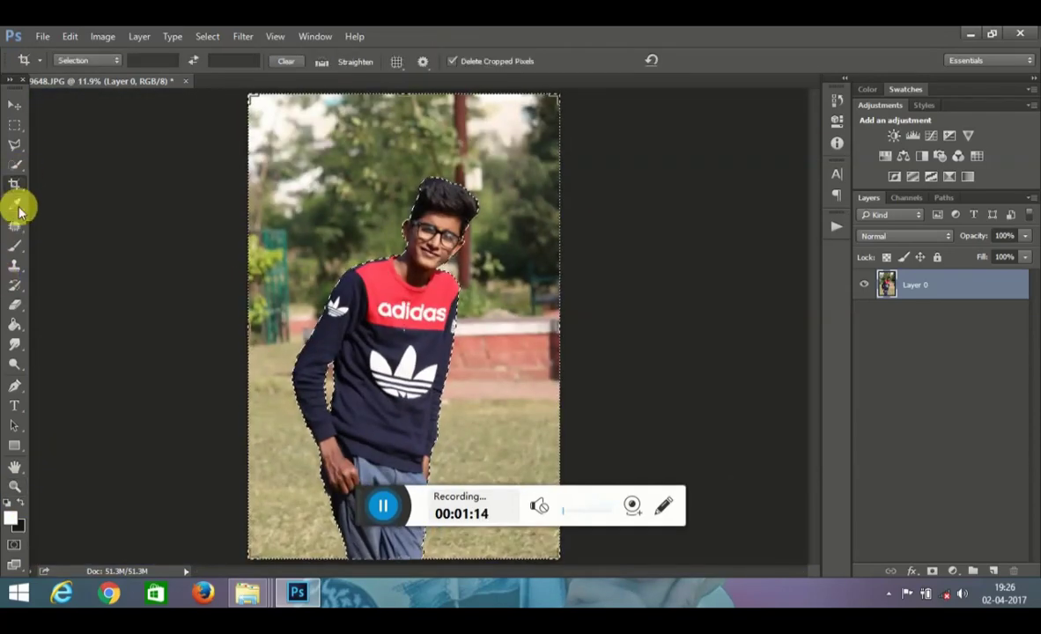
# Step: Erase the selected park background with a hard round Eraser brush
pyautogui.click(14, 304)
pyautogui.rightClick(352, 196)
pyautogui.click(400, 331)
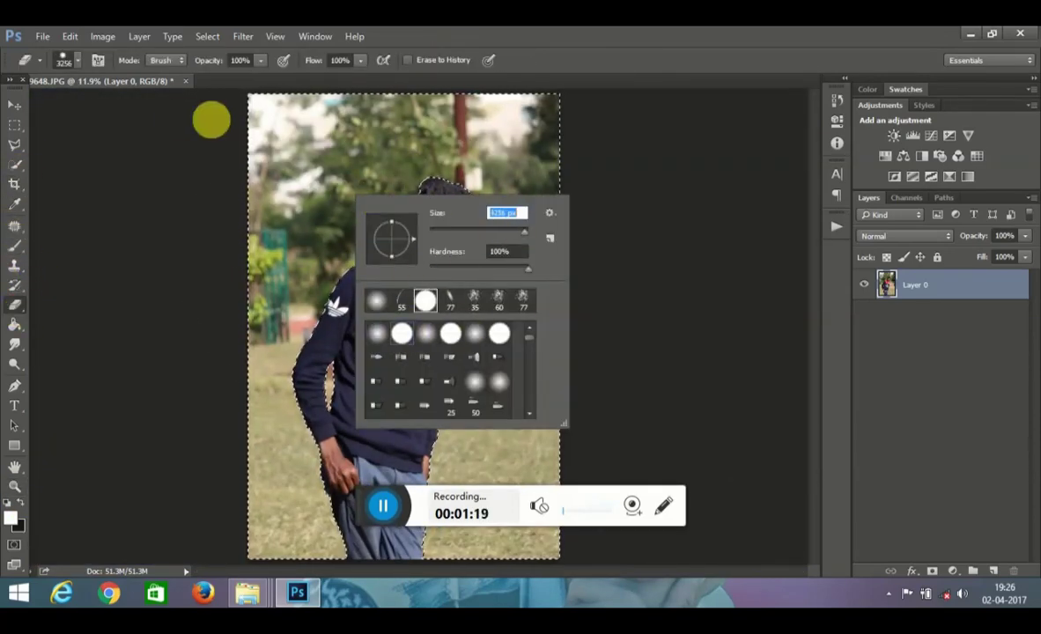
pyautogui.moveTo(211, 116)
pyautogui.mouseDown()
pyautogui.moveTo(574, 211)
pyautogui.moveTo(486, 482)
pyautogui.moveTo(414, 465)
pyautogui.moveTo(174, 344)
pyautogui.mouseUp()
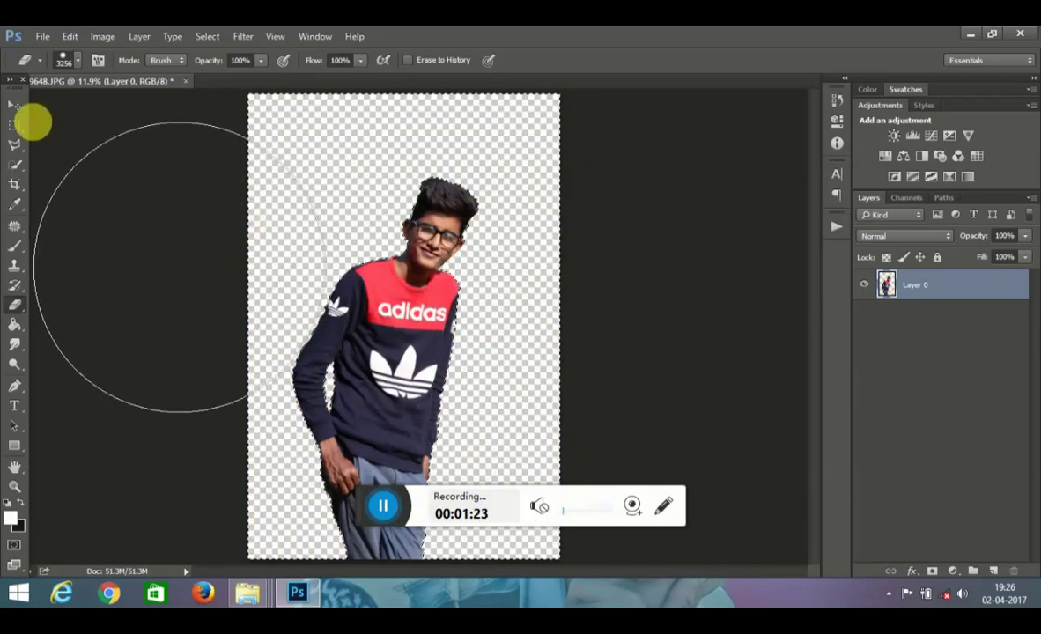
# Step: Dock the document as a tab, deselect, and move the boy down and to the left
pyautogui.click(14, 105)
pyautogui.moveTo(403, 302); pyautogui.dragTo(399, 332)
pyautogui.click(14, 486)
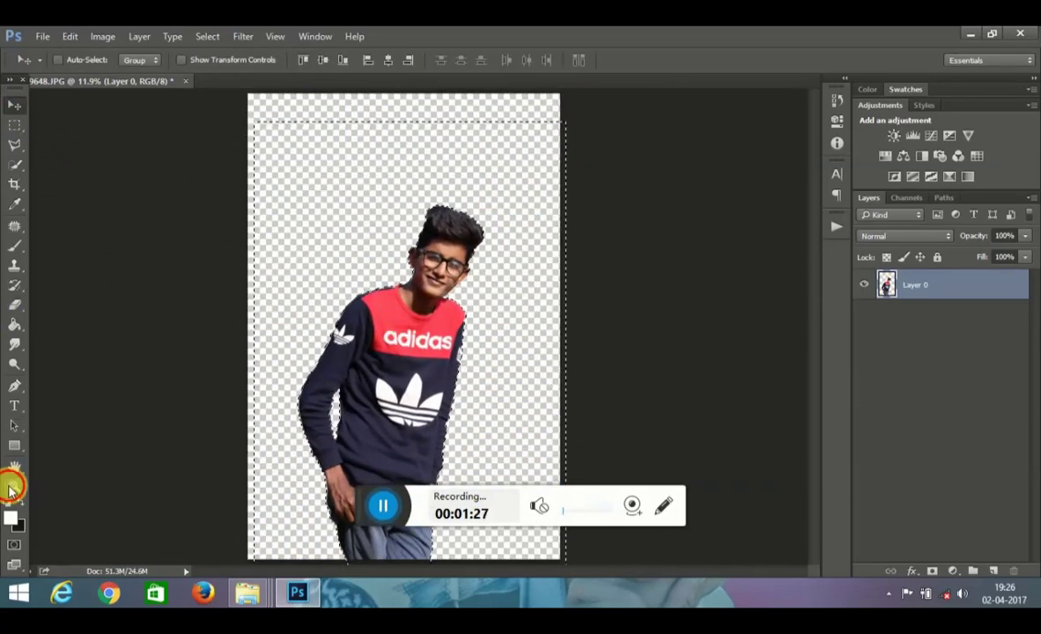
pyautogui.click(437, 60)
pyautogui.moveTo(211, 85); pyautogui.dragTo(256, 76)
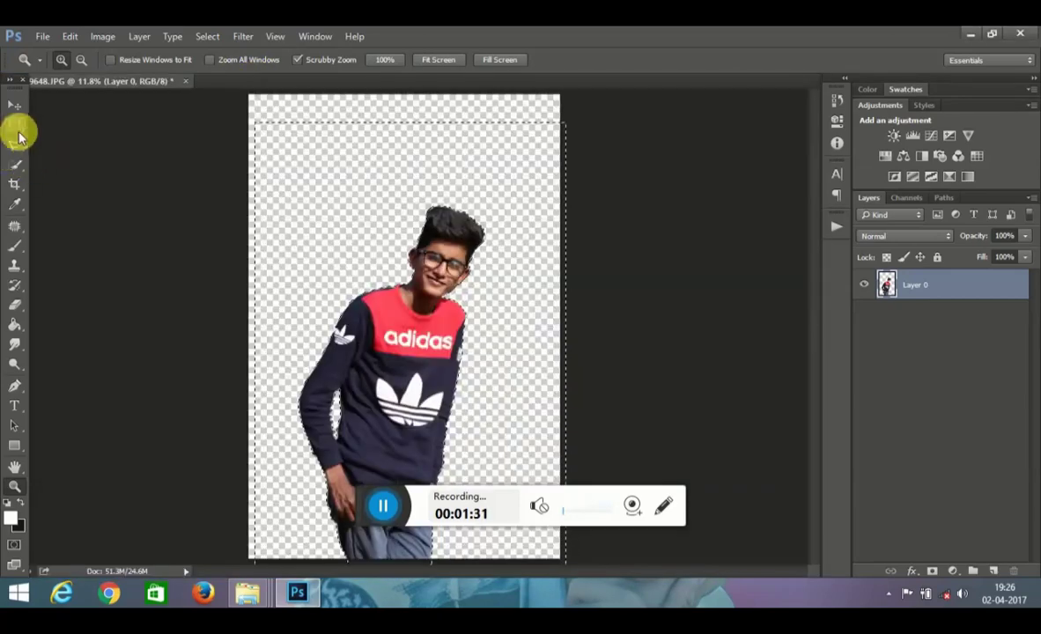
pyautogui.click(14, 165)
pyautogui.rightClick(276, 155)
pyautogui.click(330, 162)
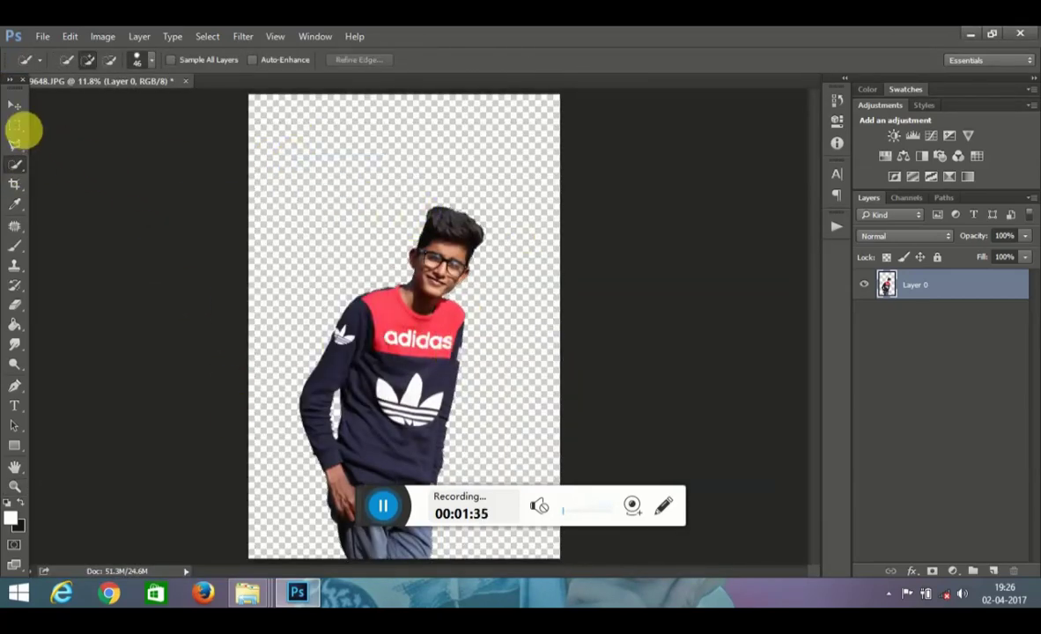
pyautogui.click(14, 105)
pyautogui.moveTo(417, 348)
pyautogui.mouseDown()
pyautogui.moveTo(379, 387)
pyautogui.moveTo(395, 373)
pyautogui.mouseUp()
pyautogui.moveTo(248, 593)
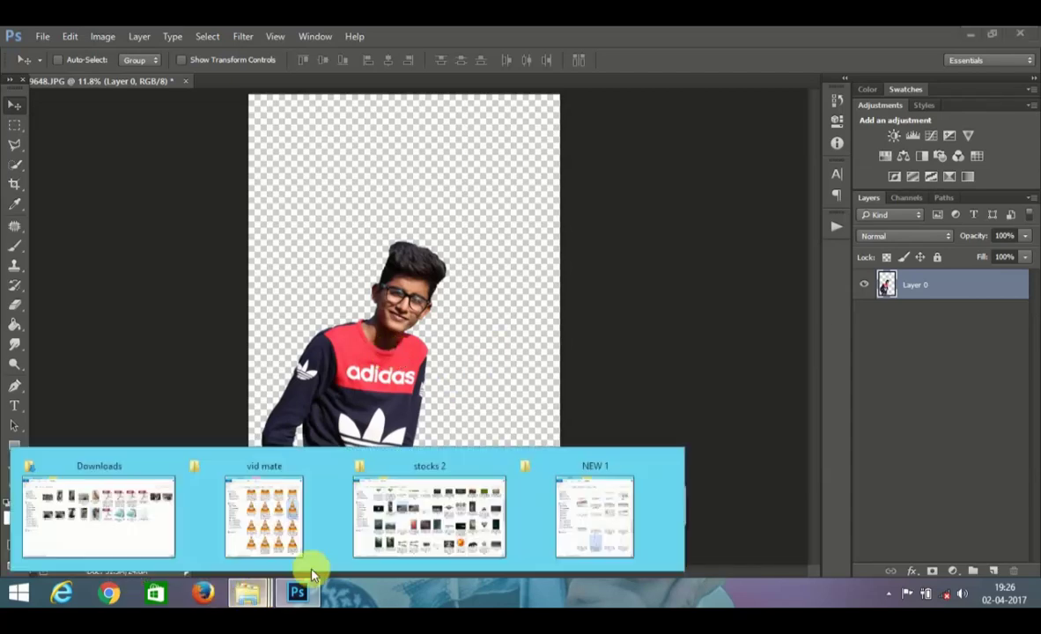
# Step: Bring up the stocks 2 image folder in File Explorer
pyautogui.click(428, 515)
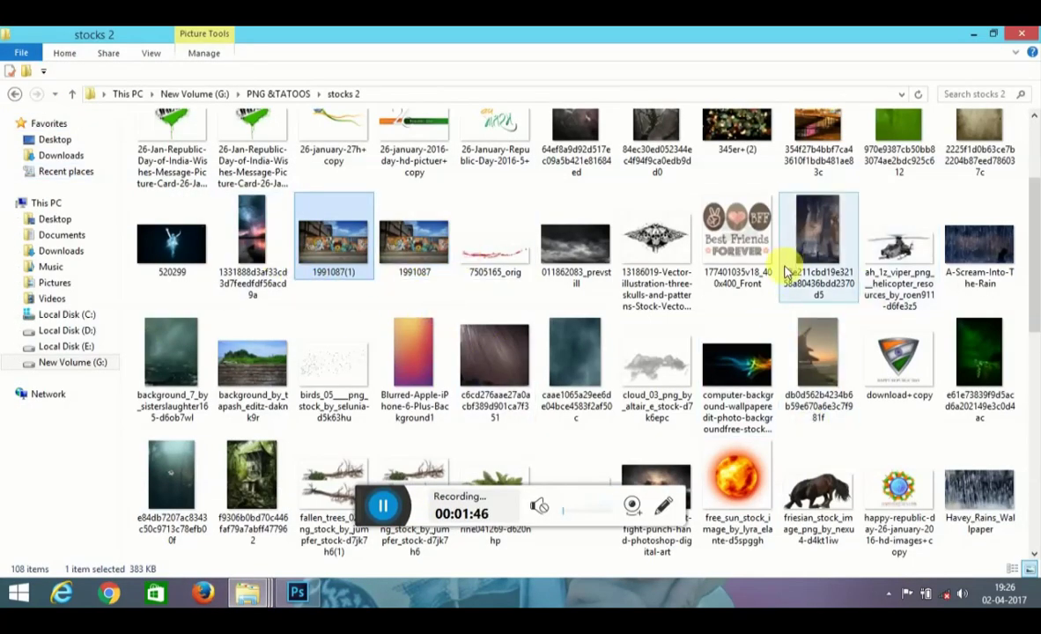
pyautogui.click(896, 141)
pyautogui.scroll(2, 817, 243)
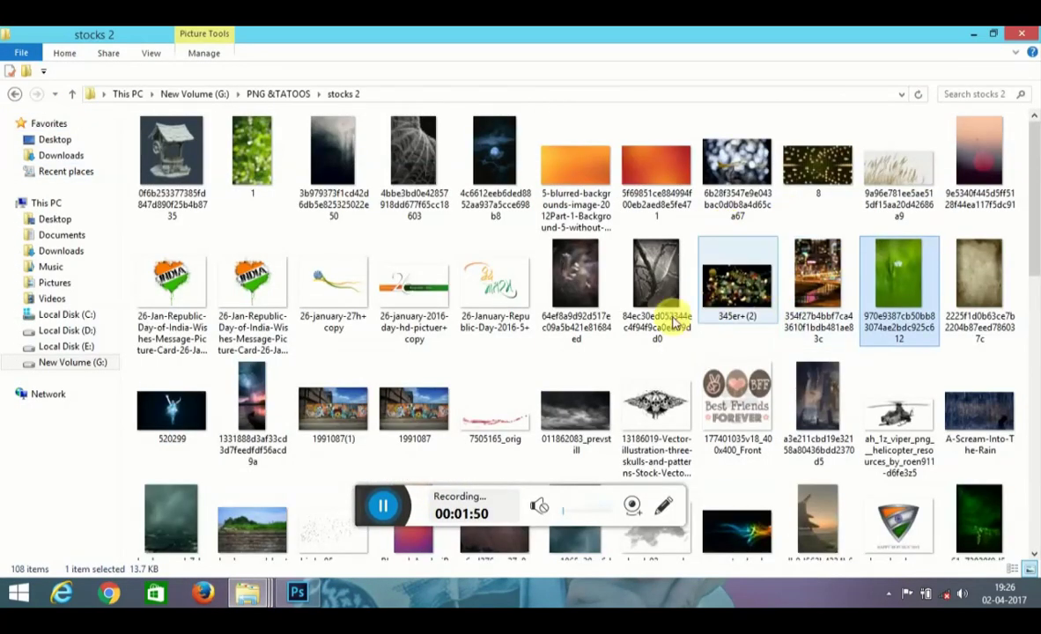
pyautogui.moveTo(252, 151); pyautogui.dragTo(388, 346)
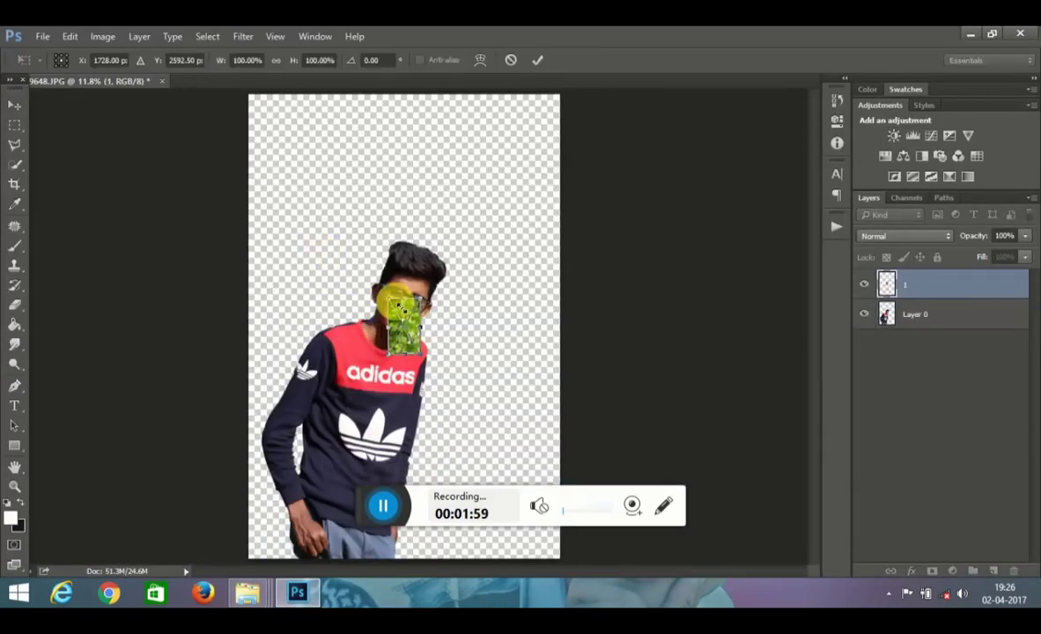
pyautogui.moveTo(394, 301)
pyautogui.mouseDown()
pyautogui.moveTo(274, 109)
pyautogui.moveTo(251, 98)
pyautogui.mouseUp()
pyautogui.moveTo(425, 356)
pyautogui.mouseDown()
pyautogui.moveTo(543, 542)
pyautogui.moveTo(599, 574)
pyautogui.mouseUp()
pyautogui.moveTo(255, 99); pyautogui.dragTo(190, 81)
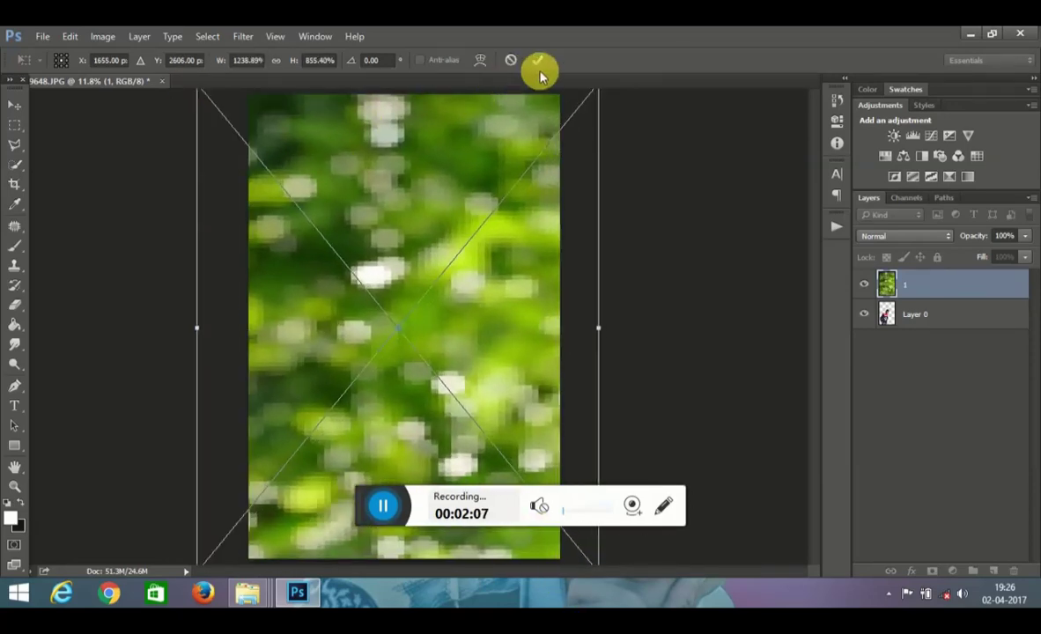
pyautogui.press('Return')
pyautogui.moveTo(916, 283); pyautogui.dragTo(924, 334)
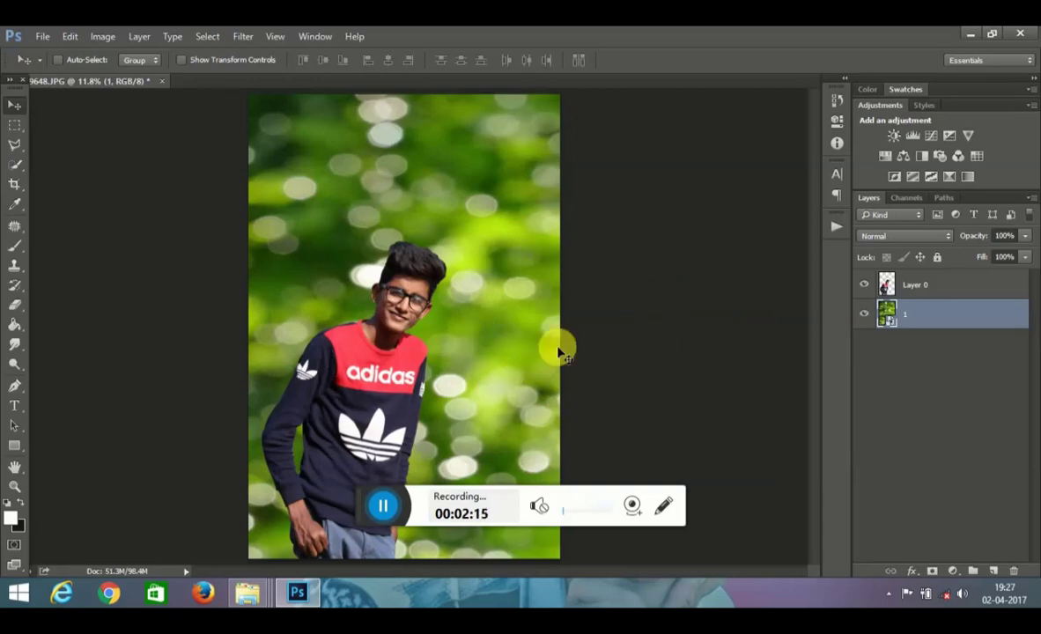
pyautogui.press('Delete')
pyautogui.click(407, 516)
pyautogui.moveTo(247, 593)
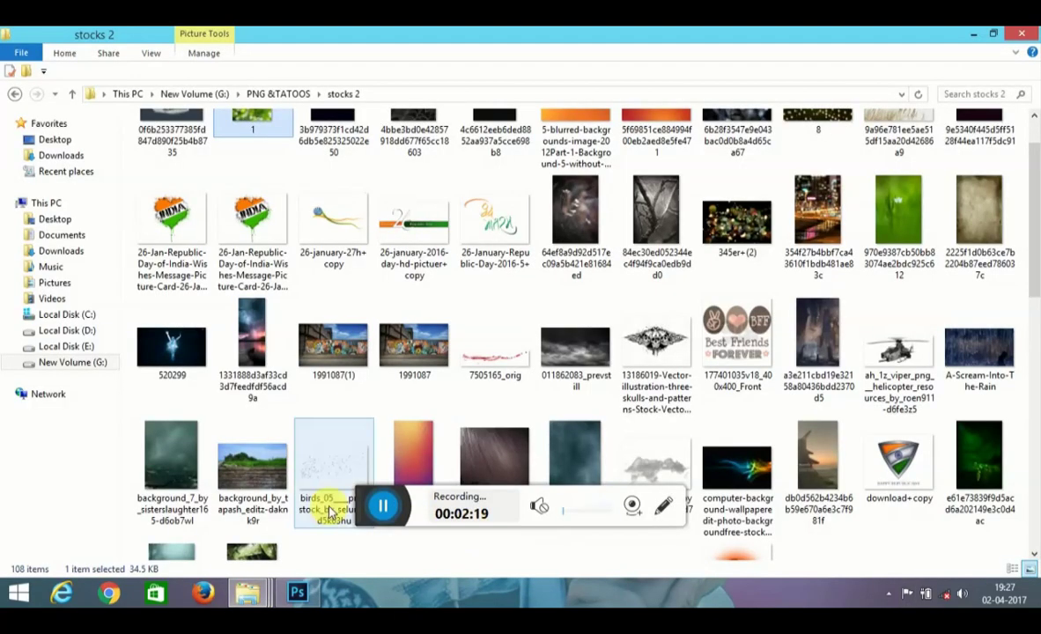
pyautogui.scroll(-1, 825, 436)
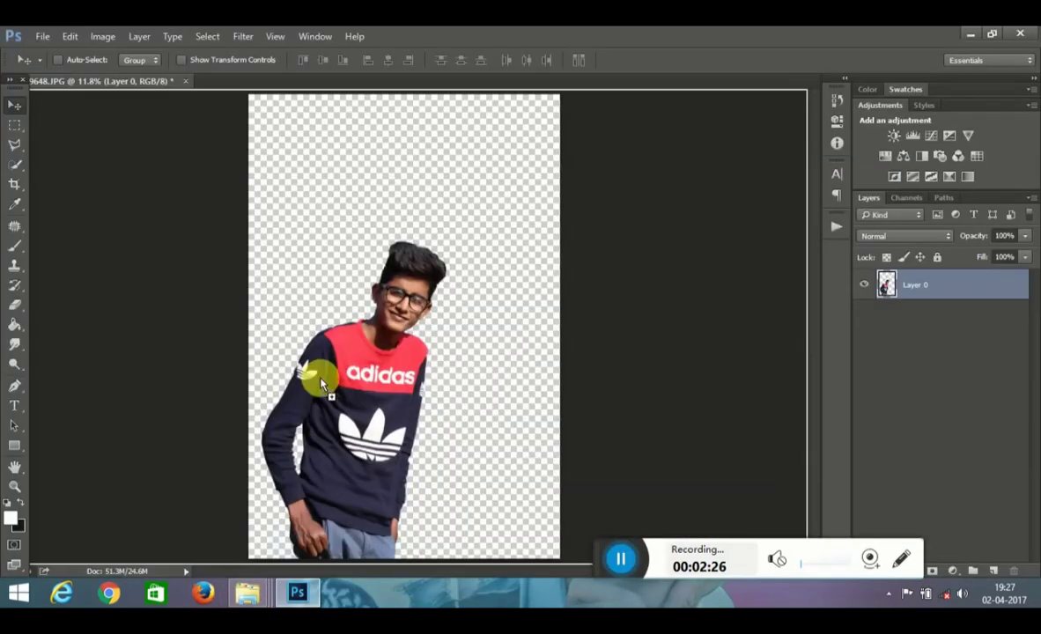
# Step: Place the sunset airplane-wing image, stretch it to fill the canvas, and put it behind the boy
pyautogui.moveTo(330, 596)
pyautogui.mouseDown()
pyautogui.moveTo(392, 295)
pyautogui.moveTo(260, 104)
pyautogui.mouseUp()
pyautogui.moveTo(424, 359); pyautogui.dragTo(558, 558)
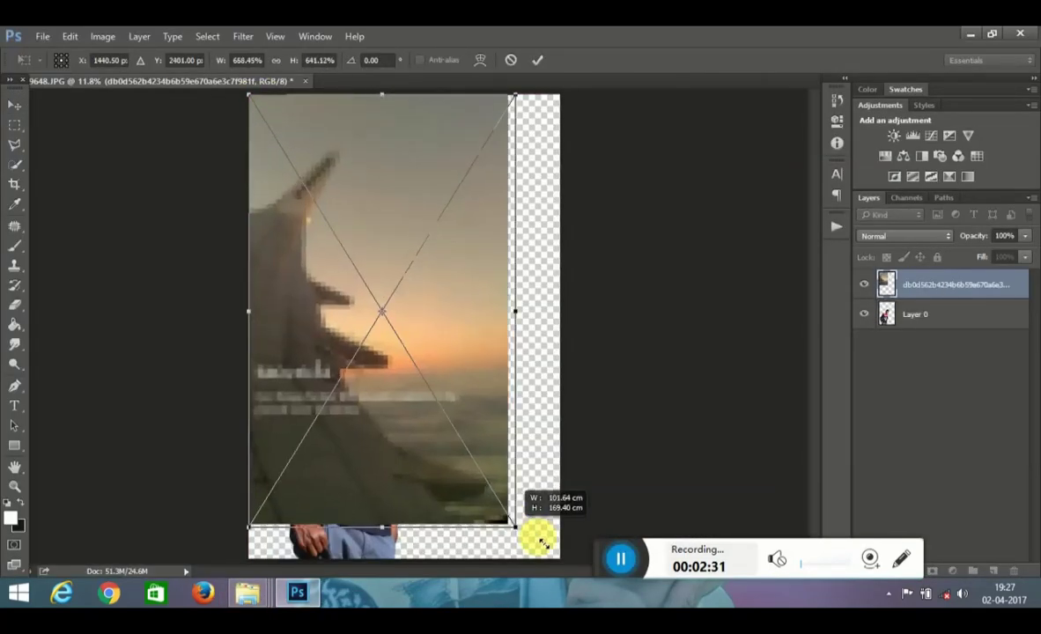
pyautogui.click(537, 59)
pyautogui.moveTo(951, 284); pyautogui.dragTo(936, 331)
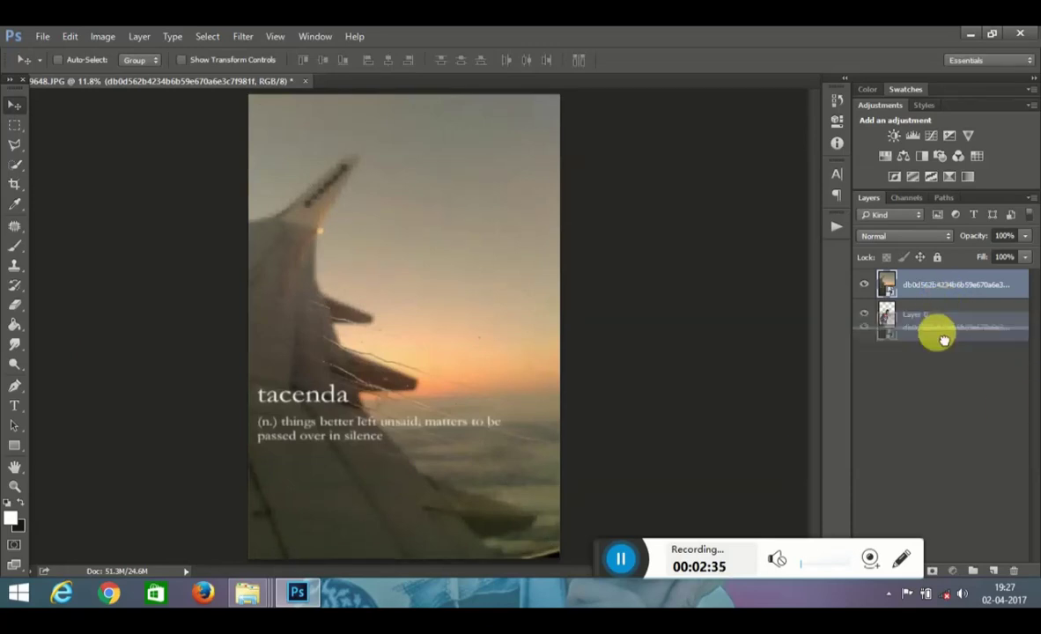
# Step: Apply a Gaussian Blur with a raised Radius to the wing background
pyautogui.click(243, 36)
pyautogui.moveTo(334, 190)
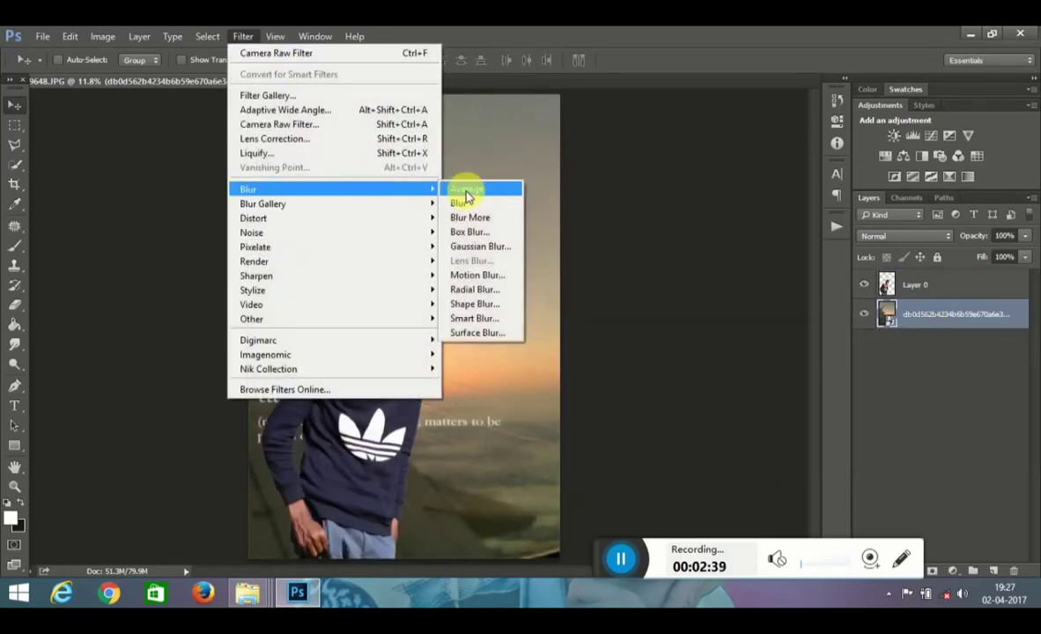
pyautogui.click(475, 226)
pyautogui.press('Escape')
pyautogui.click(243, 36)
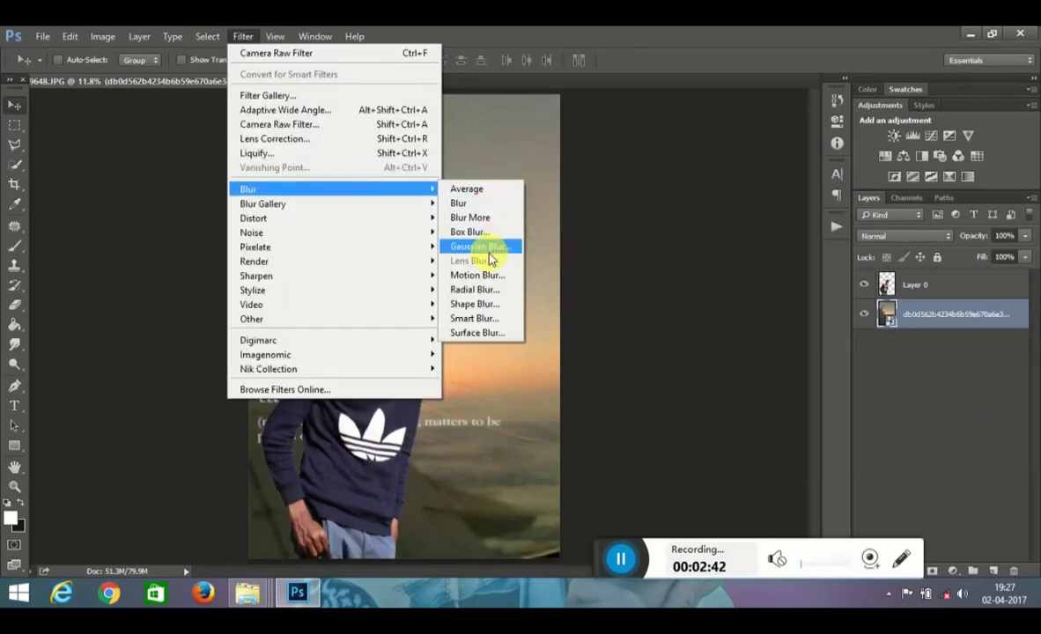
pyautogui.click(489, 245)
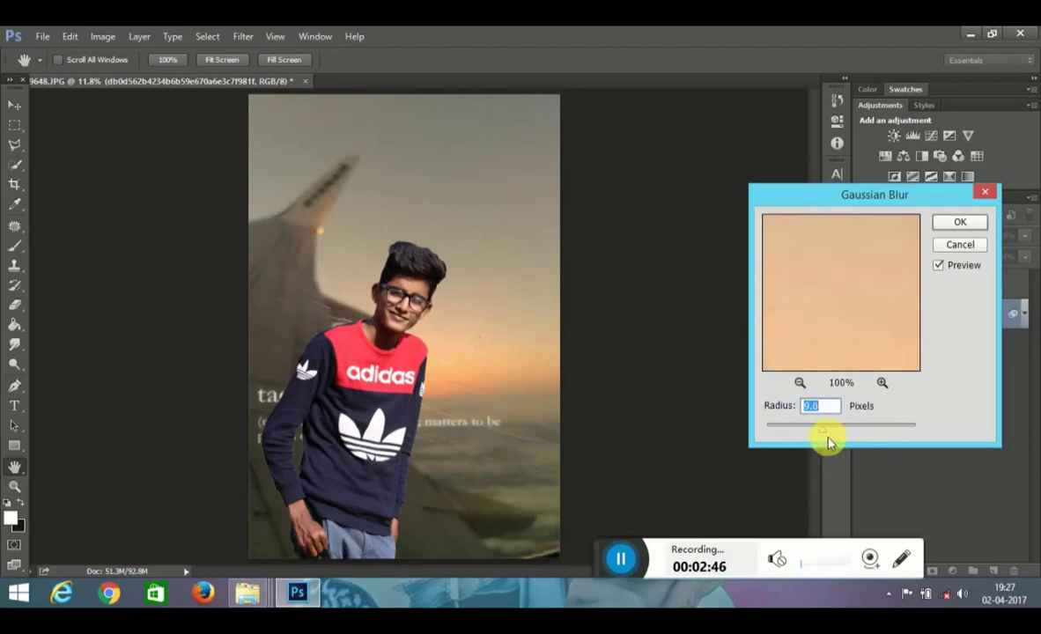
pyautogui.moveTo(837, 438)
pyautogui.mouseDown()
pyautogui.moveTo(881, 441)
pyautogui.moveTo(844, 431)
pyautogui.mouseUp()
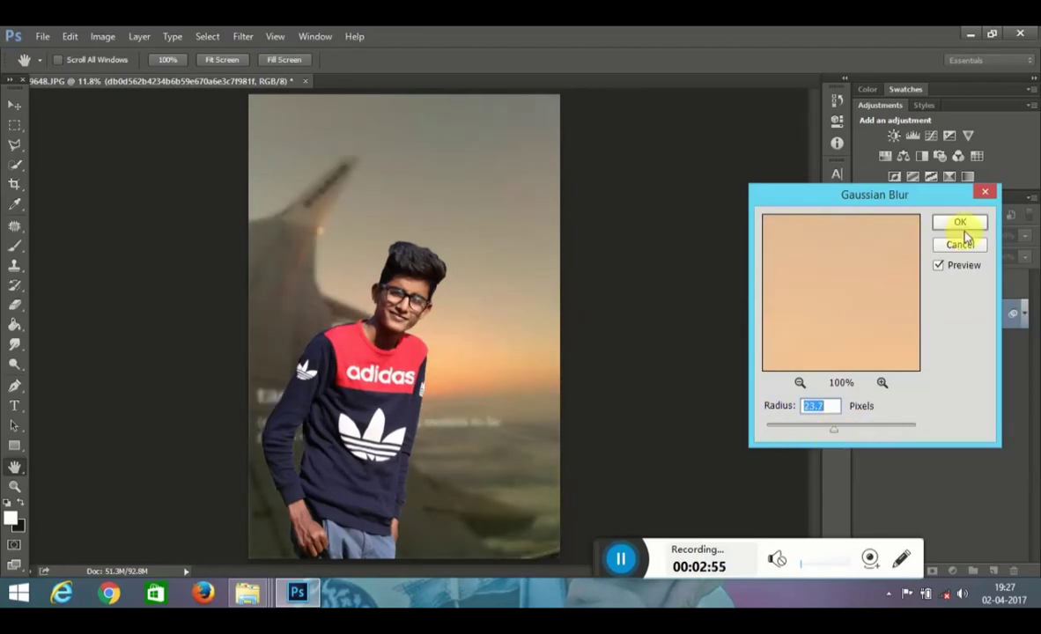
pyautogui.click(959, 222)
# Step: In Camera Raw on Layer 0, raise Clarity, Shadows, Whites and Blacks
pyautogui.click(915, 284)
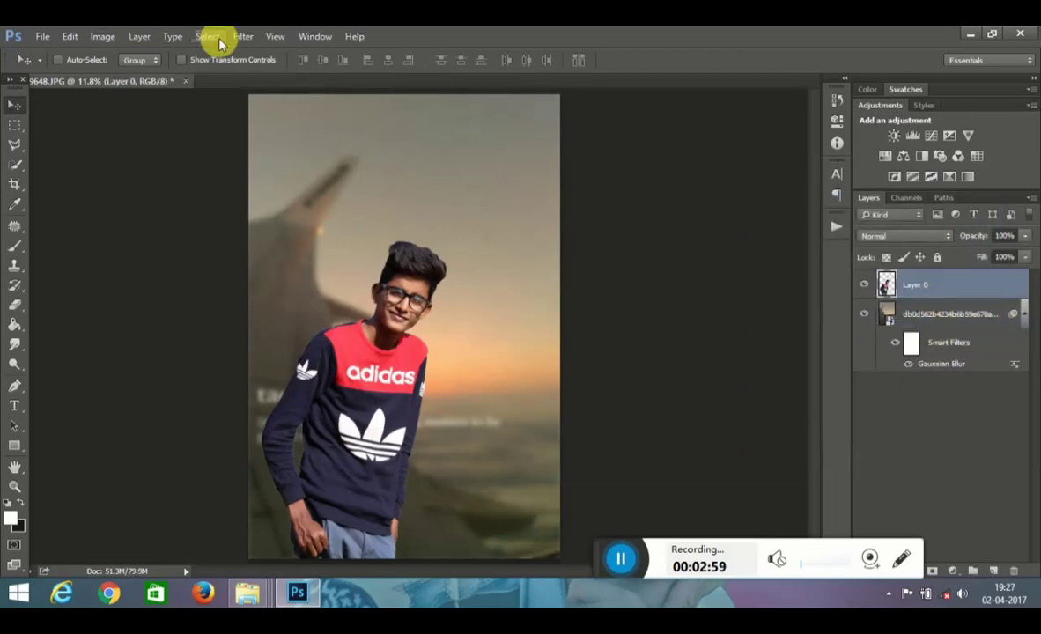
pyautogui.click(243, 36)
pyautogui.click(264, 145)
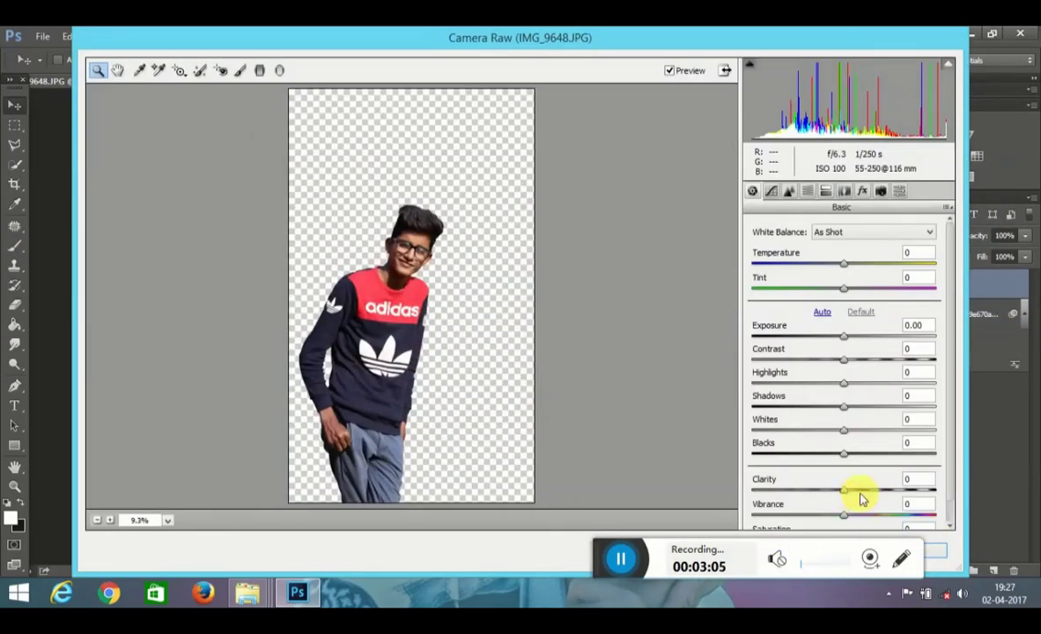
pyautogui.moveTo(861, 498); pyautogui.dragTo(889, 499)
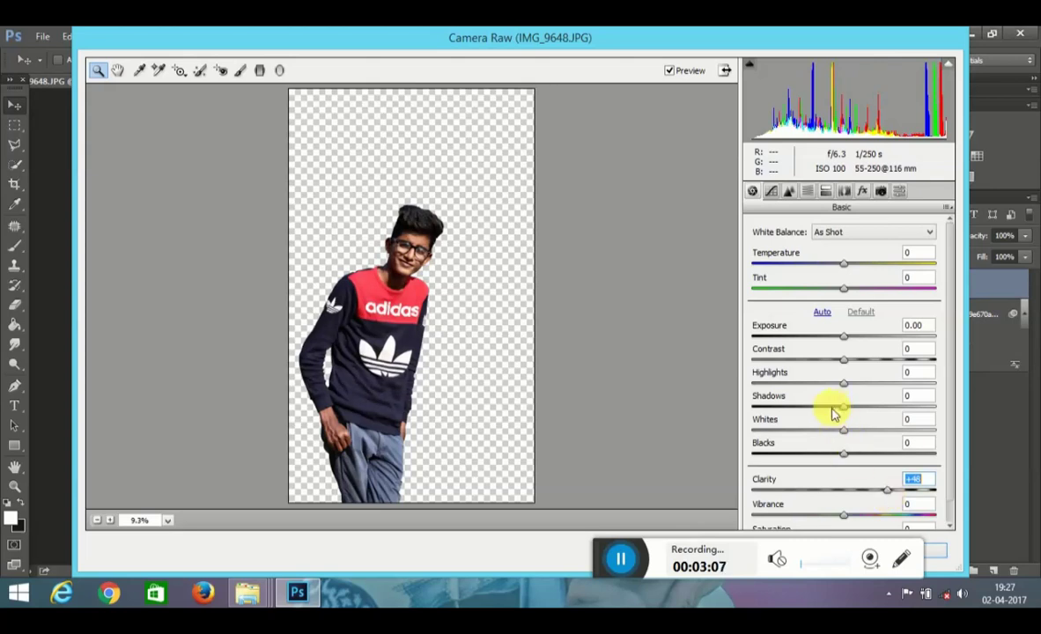
pyautogui.moveTo(843, 406)
pyautogui.mouseDown()
pyautogui.moveTo(886, 407)
pyautogui.moveTo(882, 431)
pyautogui.moveTo(919, 455)
pyautogui.moveTo(859, 430)
pyautogui.mouseUp()
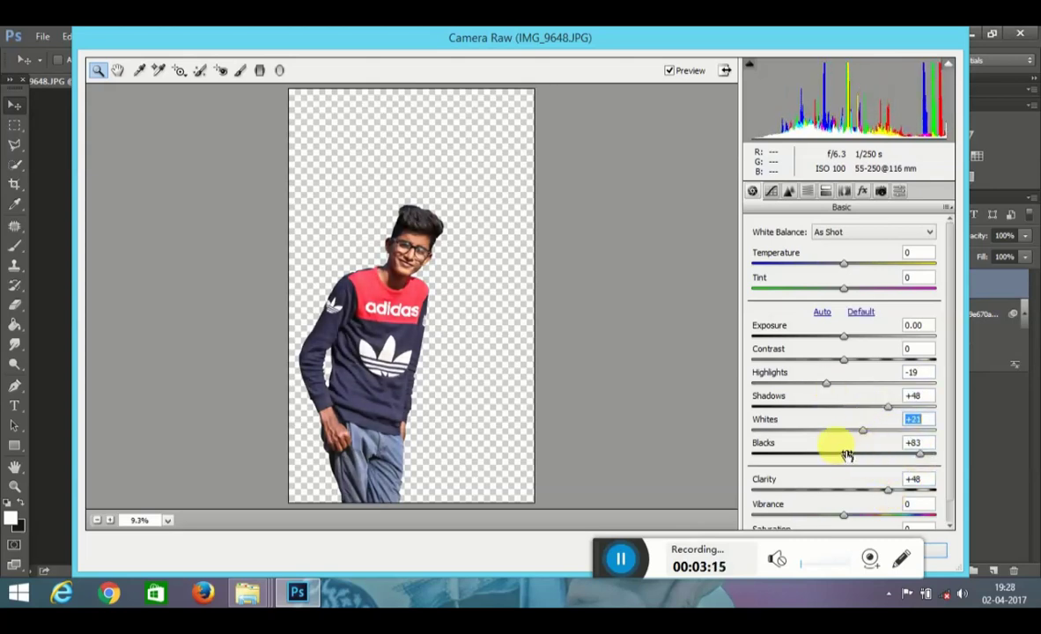
pyautogui.moveTo(942, 420); pyautogui.dragTo(914, 420)
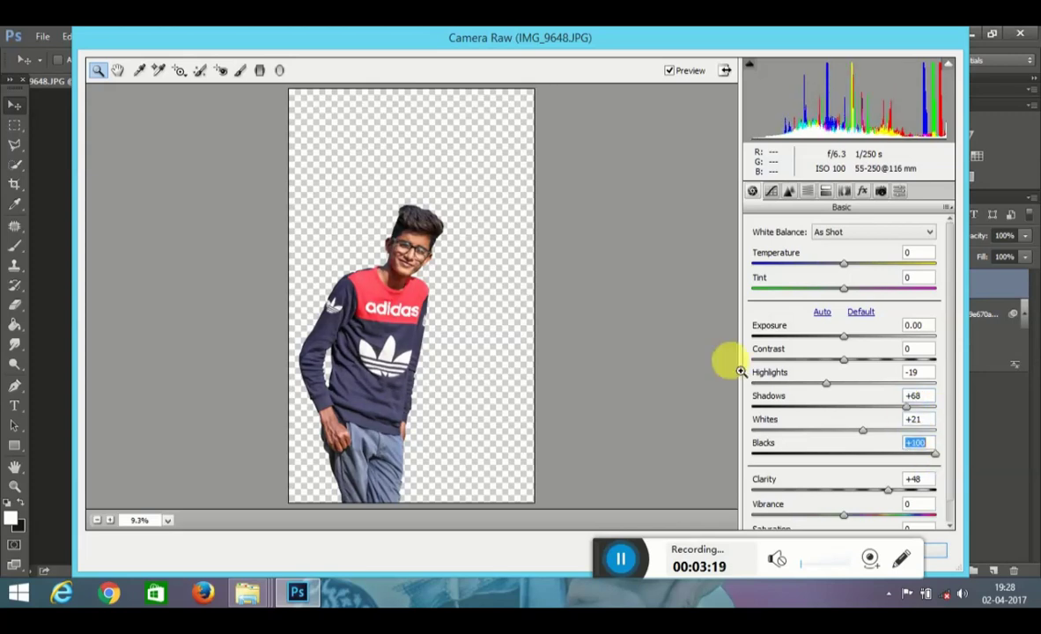
# Step: Brighten the Oranges luminance, add noise reduction, and apply the Camera Raw filter
pyautogui.click(879, 194)
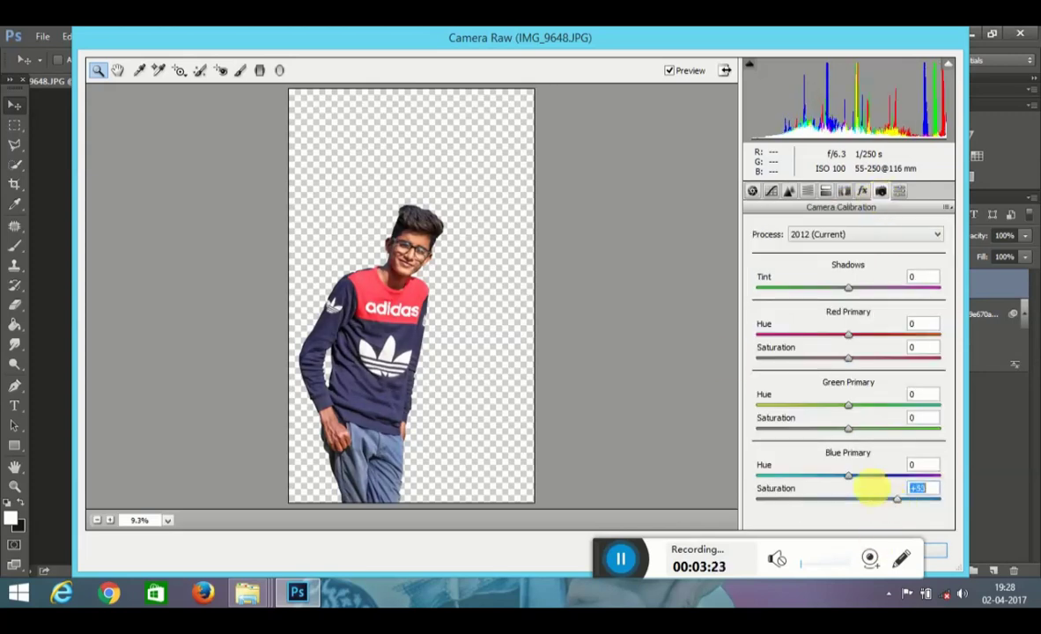
pyautogui.click(807, 190)
pyautogui.click(843, 248)
pyautogui.moveTo(848, 323); pyautogui.dragTo(887, 323)
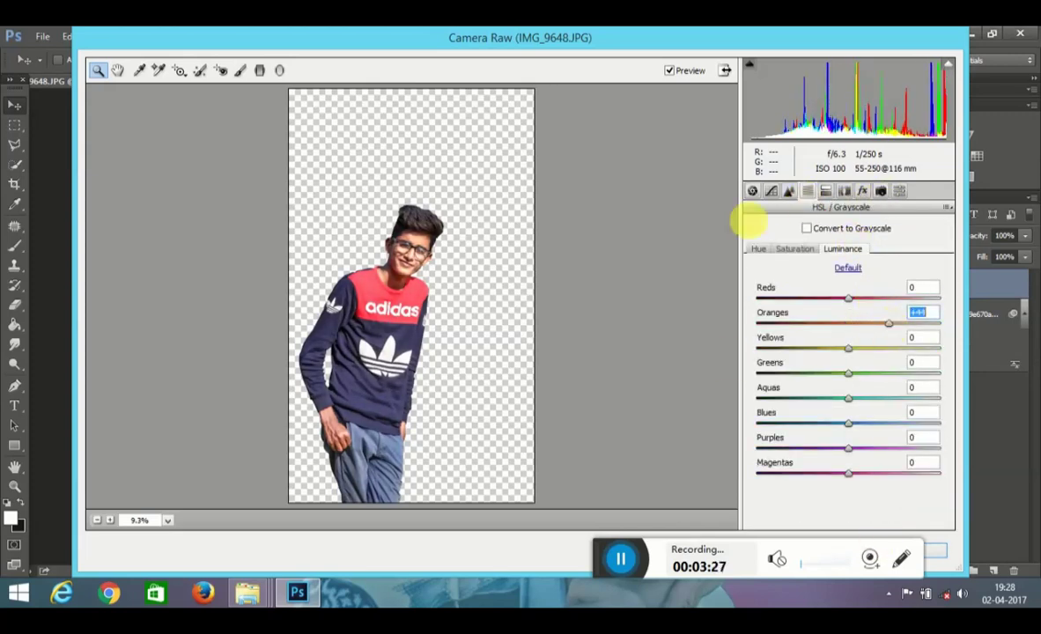
pyautogui.click(789, 190)
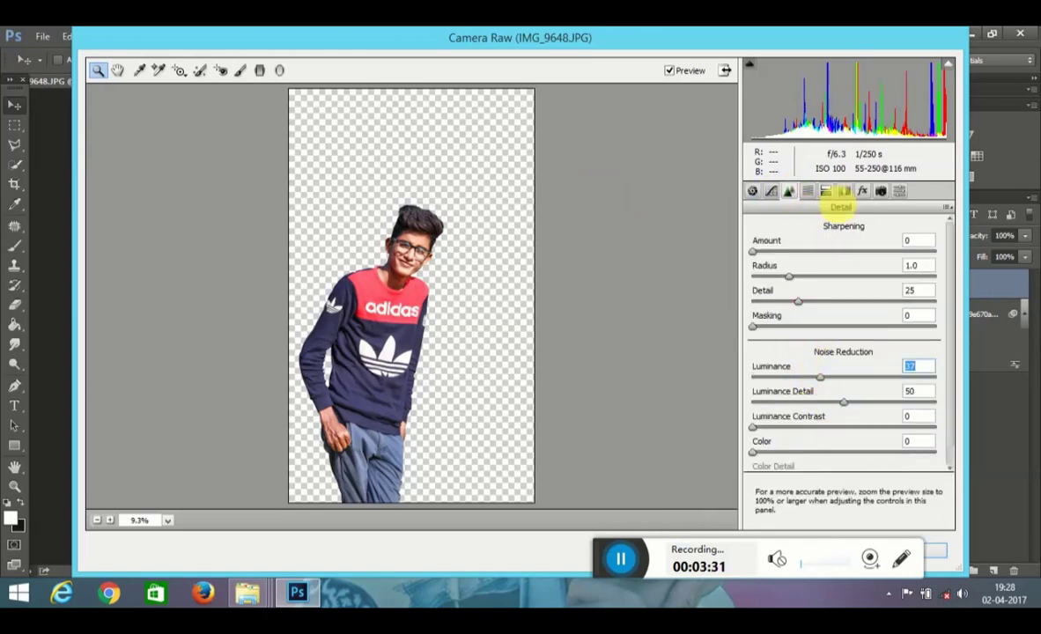
pyautogui.click(752, 190)
pyautogui.click(807, 190)
pyautogui.click(862, 190)
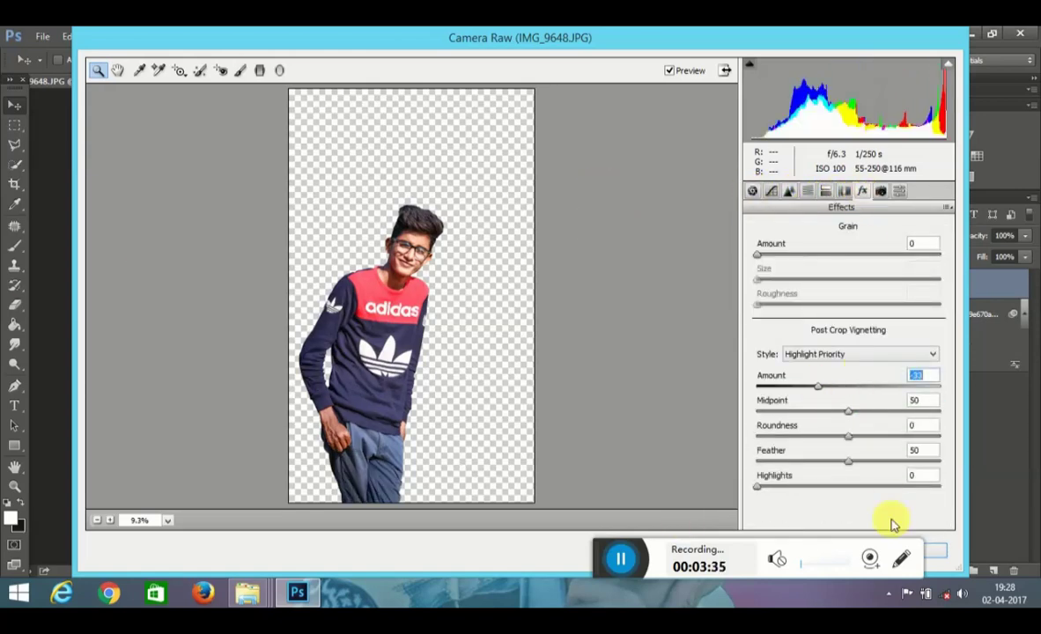
pyautogui.press('Return')
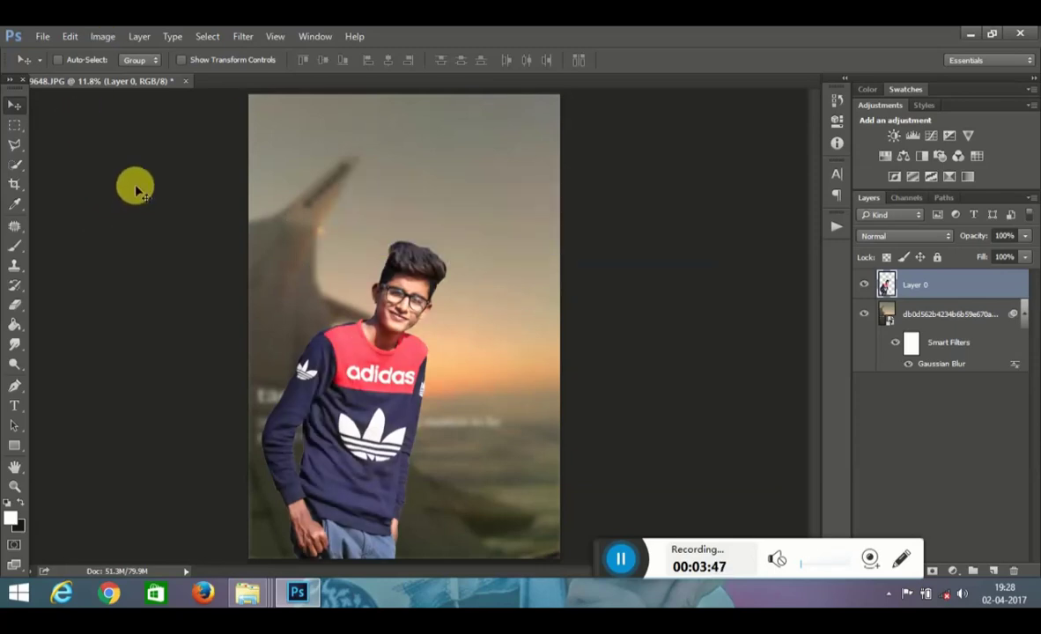
# Step: Flatten the image and zoom in on the boy's face
pyautogui.click(15, 487)
pyautogui.click(441, 61)
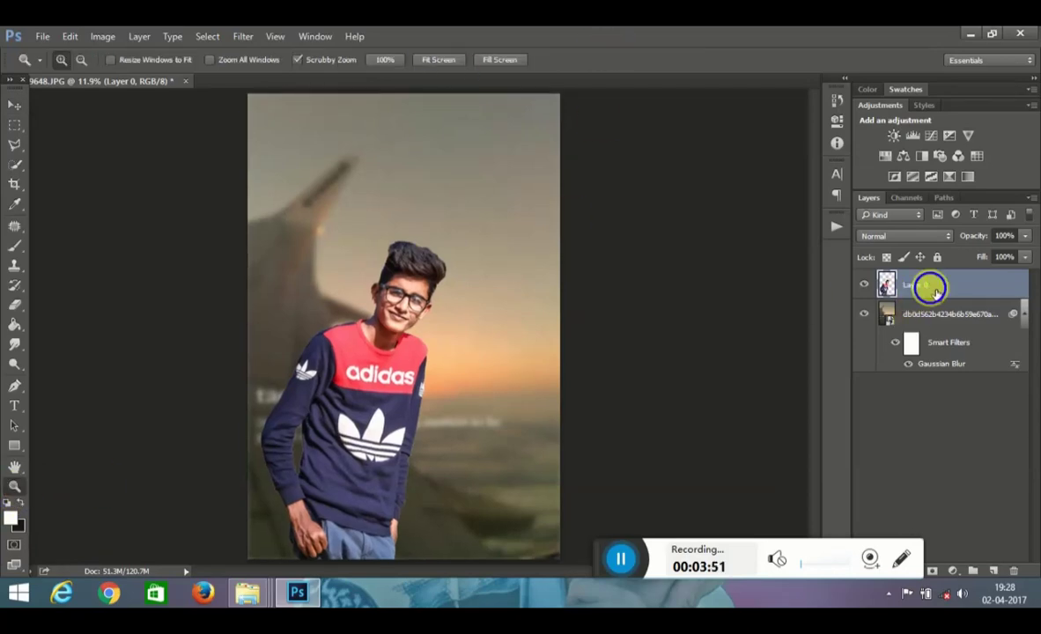
pyautogui.rightClick(929, 284)
pyautogui.click(801, 493)
pyautogui.moveTo(414, 244)
pyautogui.mouseDown()
pyautogui.moveTo(375, 306)
pyautogui.moveTo(646, 369)
pyautogui.mouseUp()
# Step: On a new layer, brush a light skin-tone glow over the face at 50% opacity
pyautogui.click(994, 564)
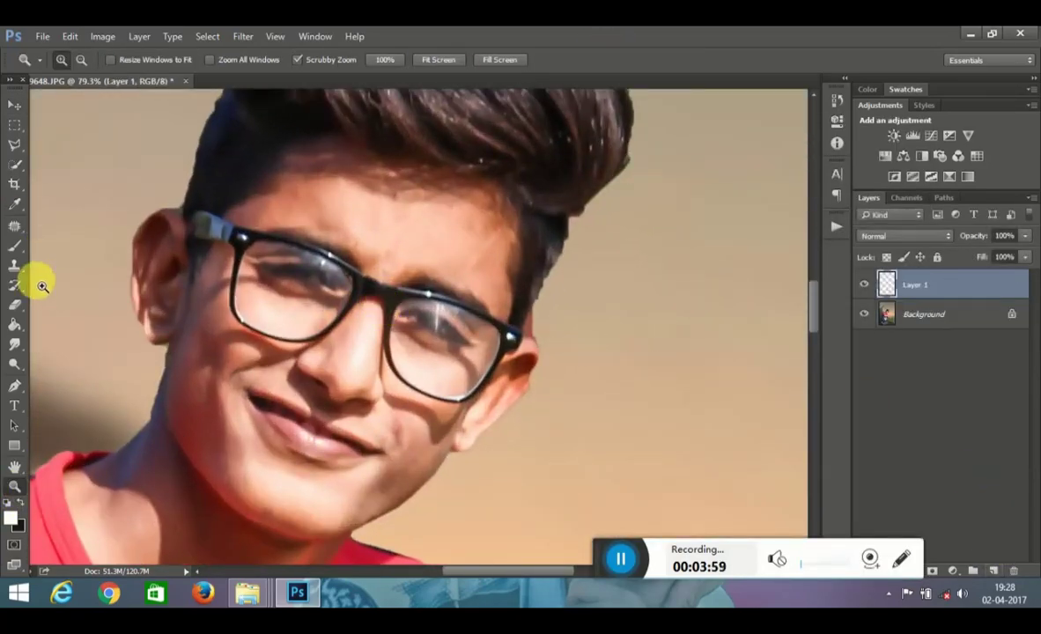
pyautogui.click(15, 245)
pyautogui.click(10, 517)
pyautogui.moveTo(273, 327); pyautogui.dragTo(232, 355)
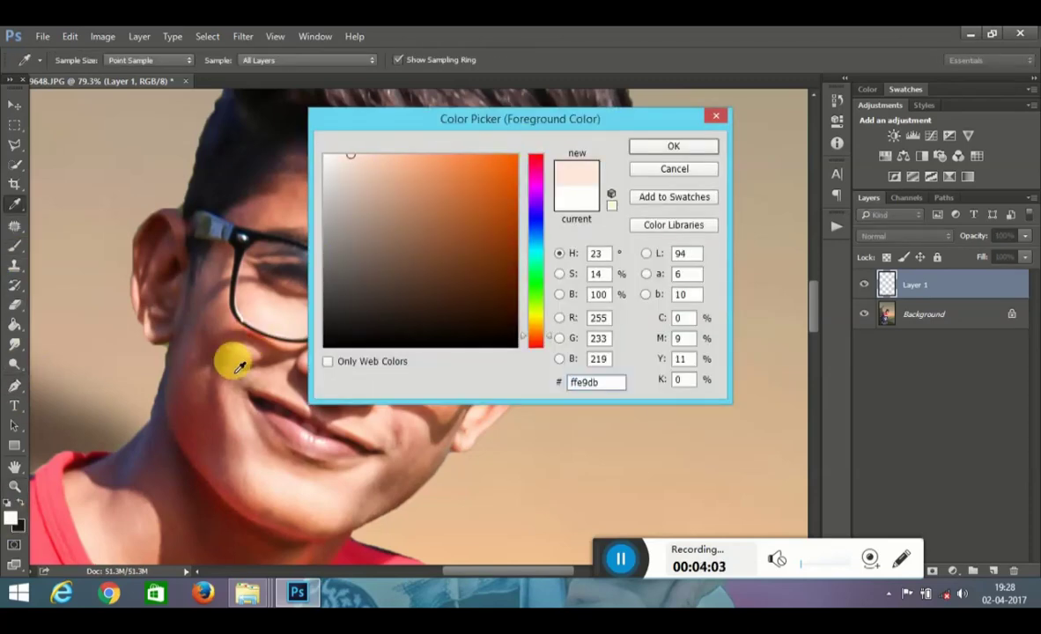
pyautogui.click(634, 153)
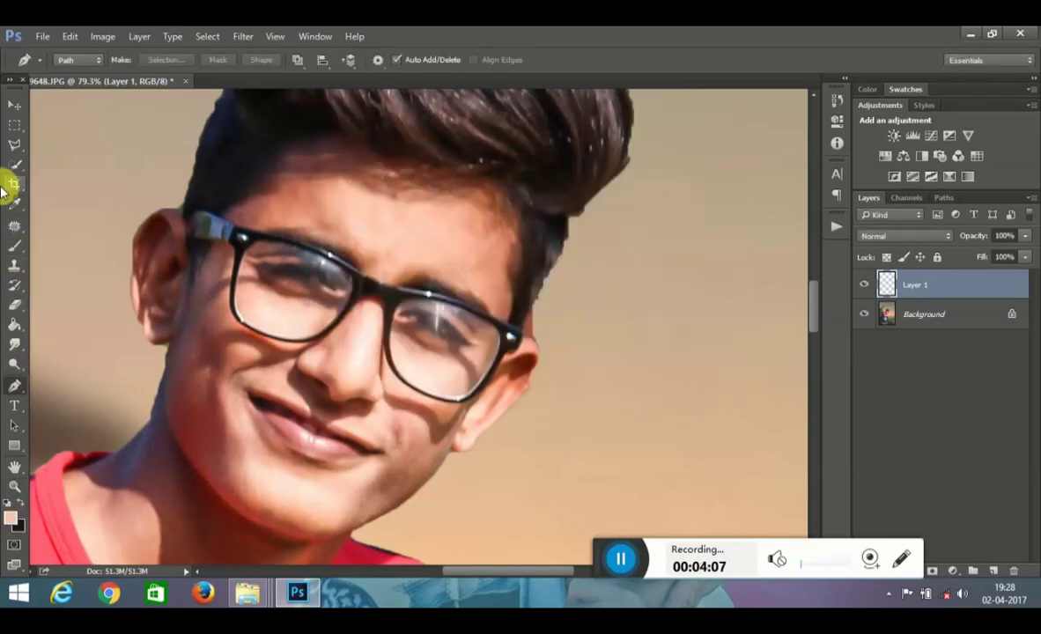
pyautogui.rightClick(374, 216)
pyautogui.press('Return')
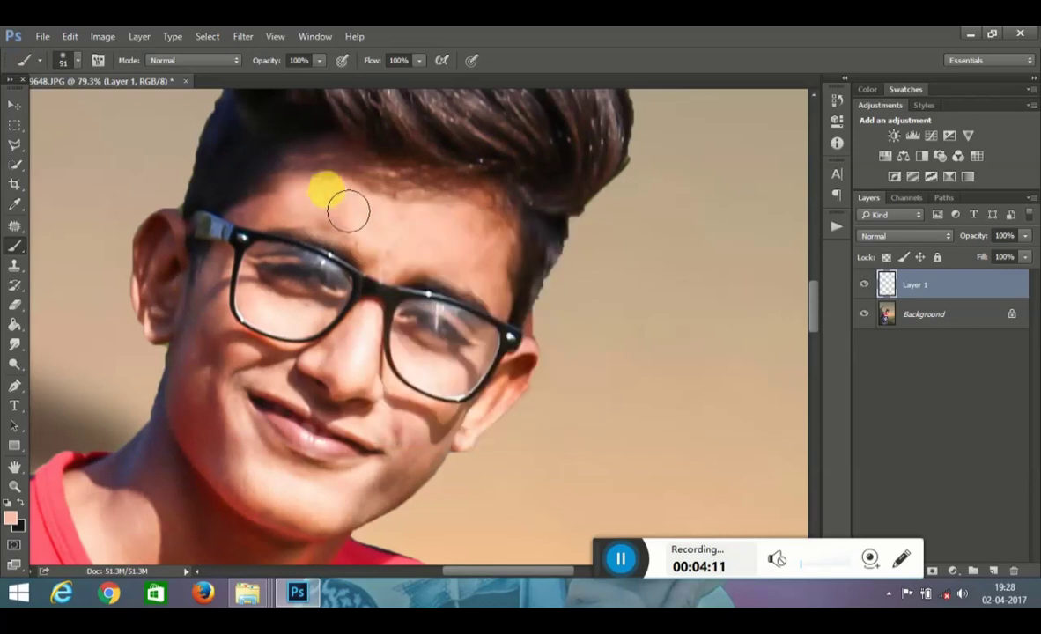
pyautogui.moveTo(1025, 235); pyautogui.dragTo(985, 255)
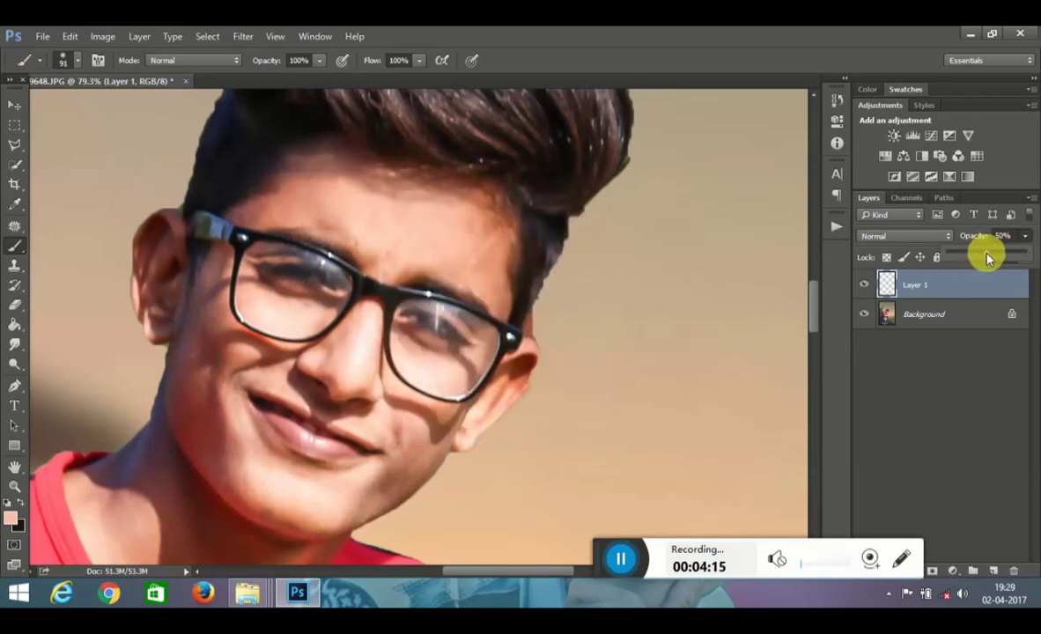
pyautogui.click(271, 231)
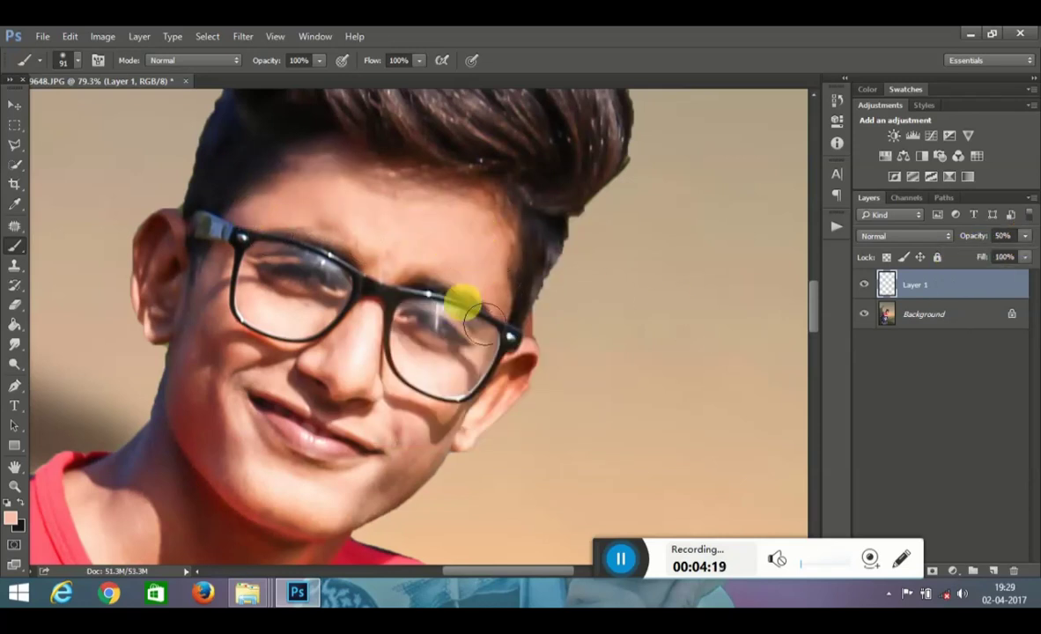
pyautogui.scroll(-3, 462, 302)
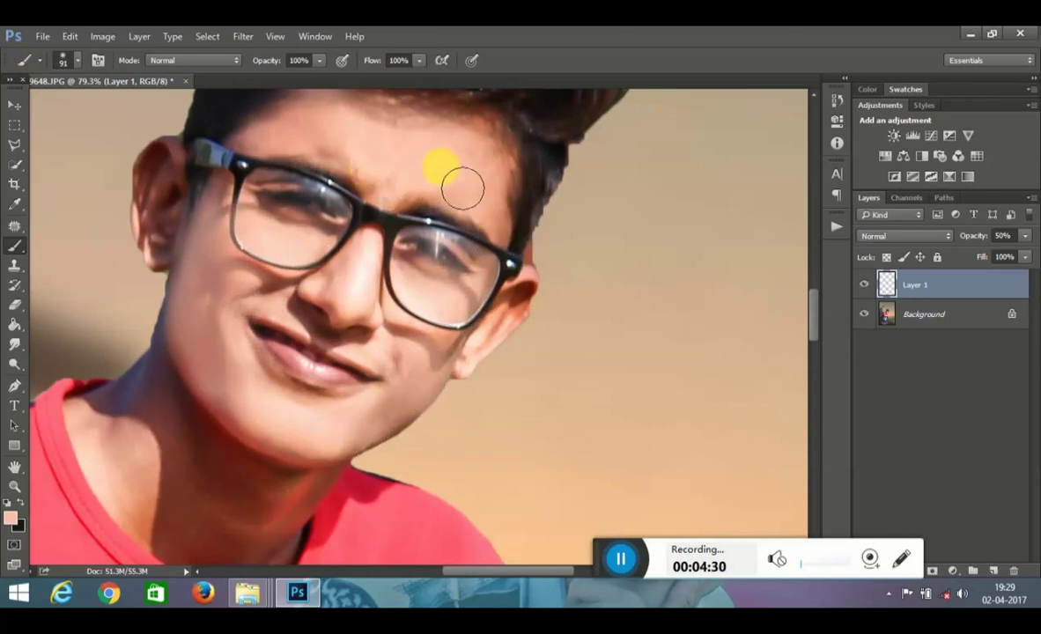
pyautogui.scroll(-4, 462, 187)
# Step: On Layer 2, brighten the neck shadow at 20% opacity, then zoom out to the whole photo
pyautogui.click(995, 570)
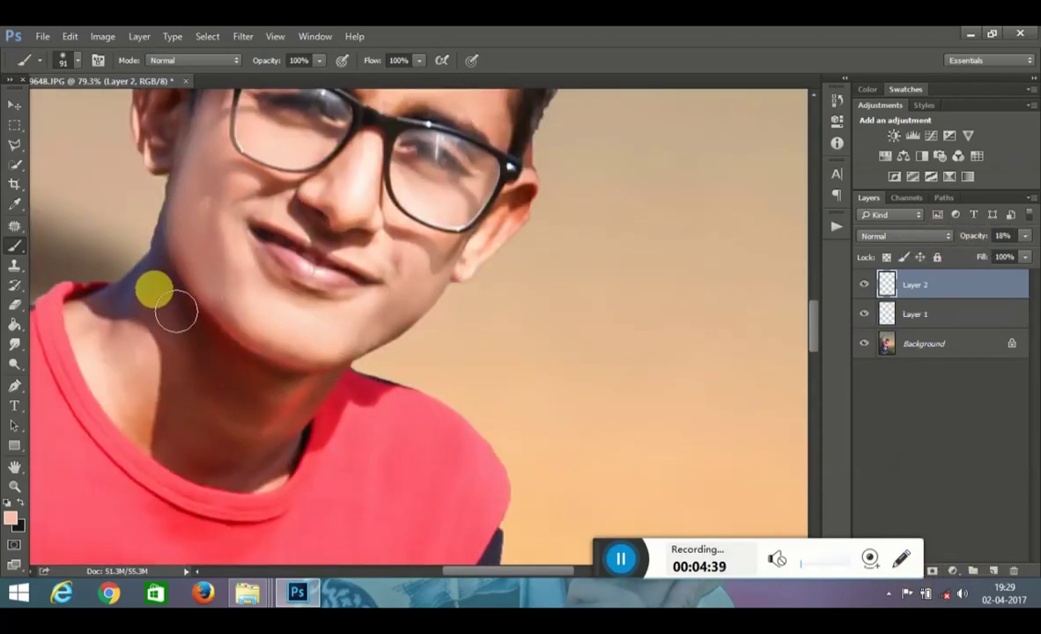
pyautogui.moveTo(176, 310)
pyautogui.mouseDown()
pyautogui.moveTo(222, 372)
pyautogui.moveTo(120, 321)
pyautogui.moveTo(204, 462)
pyautogui.moveTo(302, 439)
pyautogui.moveTo(174, 311)
pyautogui.mouseUp()
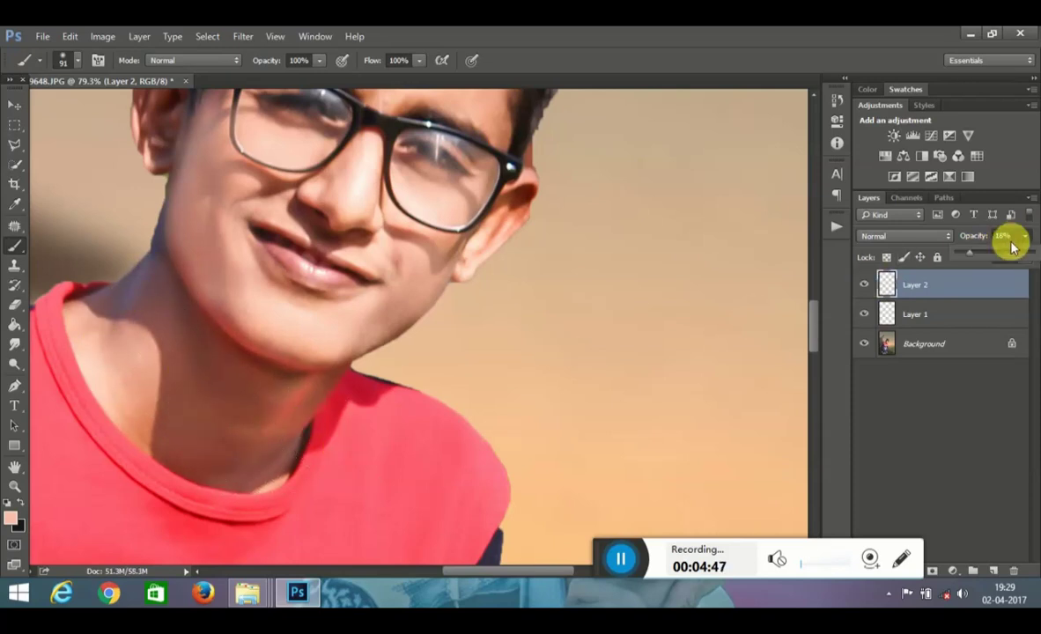
pyautogui.moveTo(1010, 245); pyautogui.dragTo(973, 257)
pyautogui.click(14, 486)
pyautogui.keyDown('alt'); pyautogui.click(332, 325); pyautogui.keyUp('alt')
pyautogui.click(431, 59)
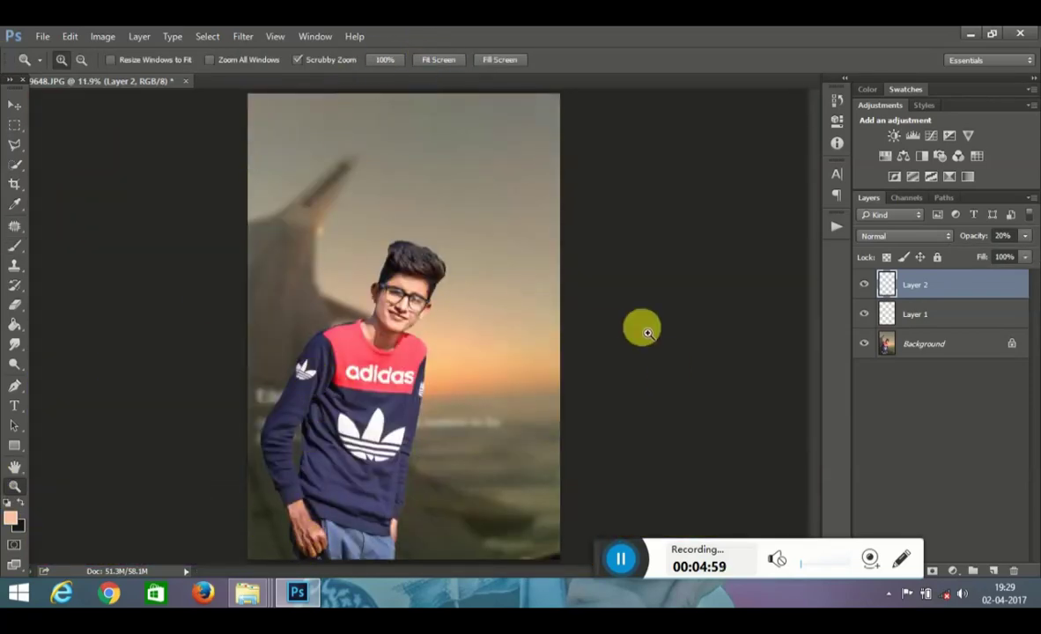
# Step: Flatten the image and duplicate the Background layer
pyautogui.rightClick(931, 284)
pyautogui.click(766, 492)
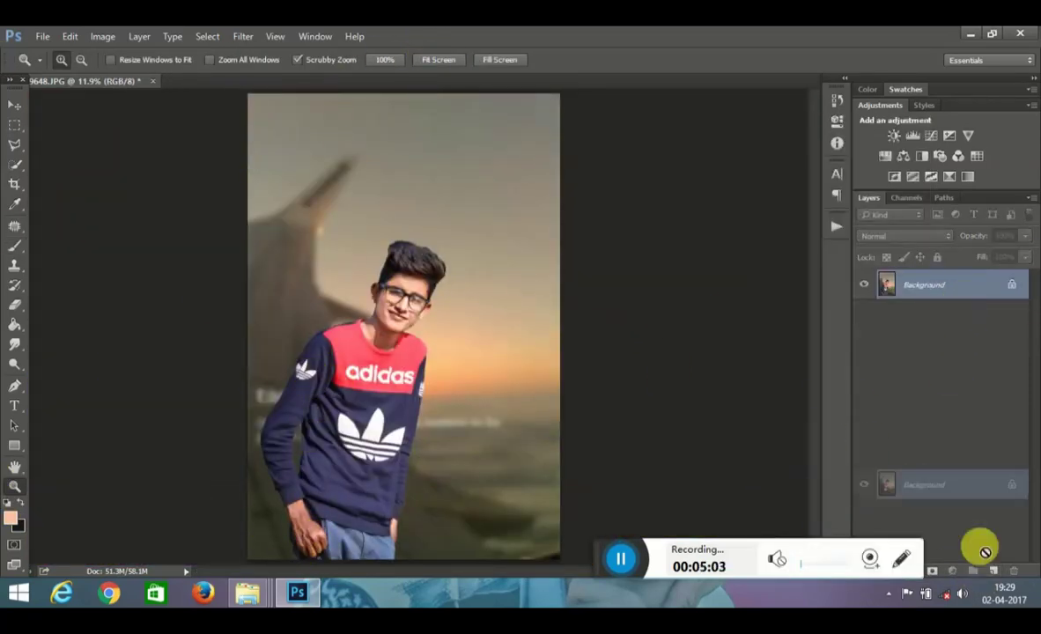
pyautogui.moveTo(924, 285); pyautogui.dragTo(973, 570)
# Step: Smudge the hair's right edge and tips at 65% strength into wispy spikes on the copy
pyautogui.moveTo(440, 264)
pyautogui.mouseDown()
pyautogui.moveTo(585, 284)
pyautogui.moveTo(550, 203)
pyautogui.moveTo(754, 322)
pyautogui.moveTo(711, 298)
pyautogui.moveTo(609, 298)
pyautogui.mouseUp()
pyautogui.click(14, 344)
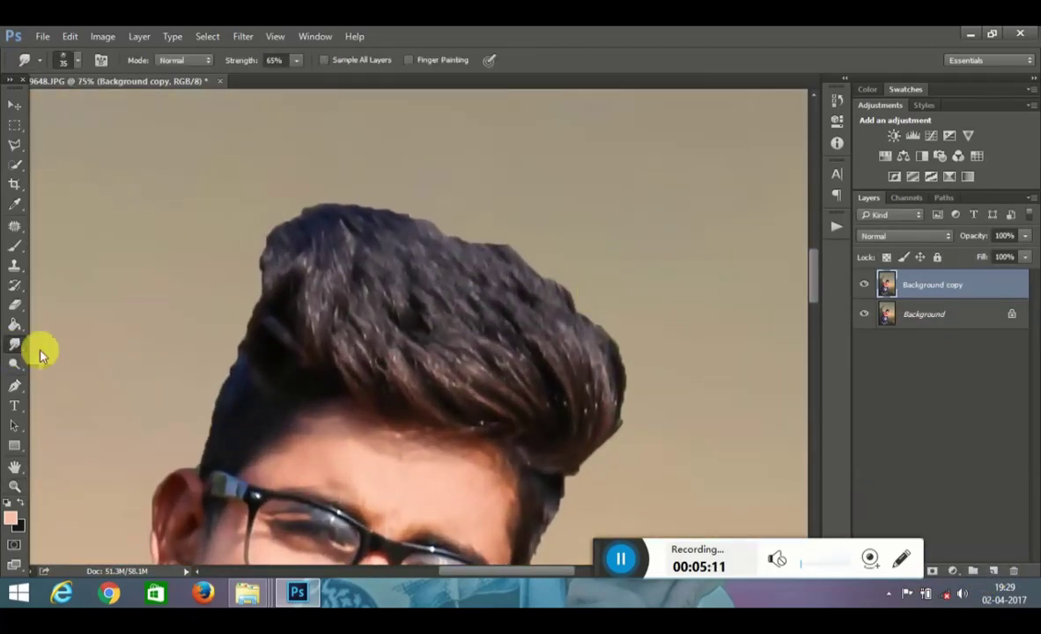
pyautogui.rightClick(704, 387)
pyautogui.moveTo(613, 401)
pyautogui.mouseDown()
pyautogui.moveTo(601, 451)
pyautogui.moveTo(634, 295)
pyautogui.moveTo(622, 393)
pyautogui.moveTo(569, 225)
pyautogui.moveTo(510, 213)
pyautogui.moveTo(522, 330)
pyautogui.moveTo(343, 364)
pyautogui.moveTo(326, 318)
pyautogui.moveTo(297, 292)
pyautogui.moveTo(332, 267)
pyautogui.moveTo(379, 295)
pyautogui.moveTo(434, 286)
pyautogui.moveTo(413, 169)
pyautogui.mouseUp()
pyautogui.moveTo(445, 222)
pyautogui.mouseDown()
pyautogui.moveTo(533, 257)
pyautogui.moveTo(401, 236)
pyautogui.moveTo(563, 285)
pyautogui.moveTo(484, 198)
pyautogui.mouseUp()
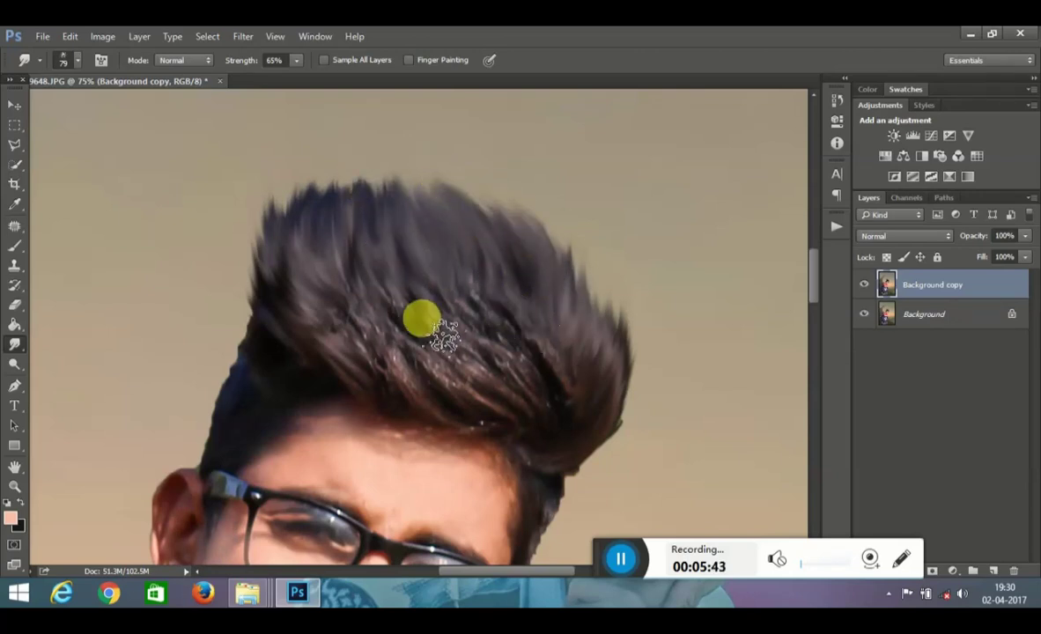
pyautogui.scroll(-2, 444, 308)
pyautogui.moveTo(489, 370)
pyautogui.mouseDown()
pyautogui.moveTo(418, 326)
pyautogui.moveTo(490, 364)
pyautogui.moveTo(385, 233)
pyautogui.moveTo(430, 240)
pyautogui.moveTo(557, 332)
pyautogui.moveTo(576, 317)
pyautogui.moveTo(491, 230)
pyautogui.moveTo(579, 343)
pyautogui.mouseUp()
pyautogui.click(14, 486)
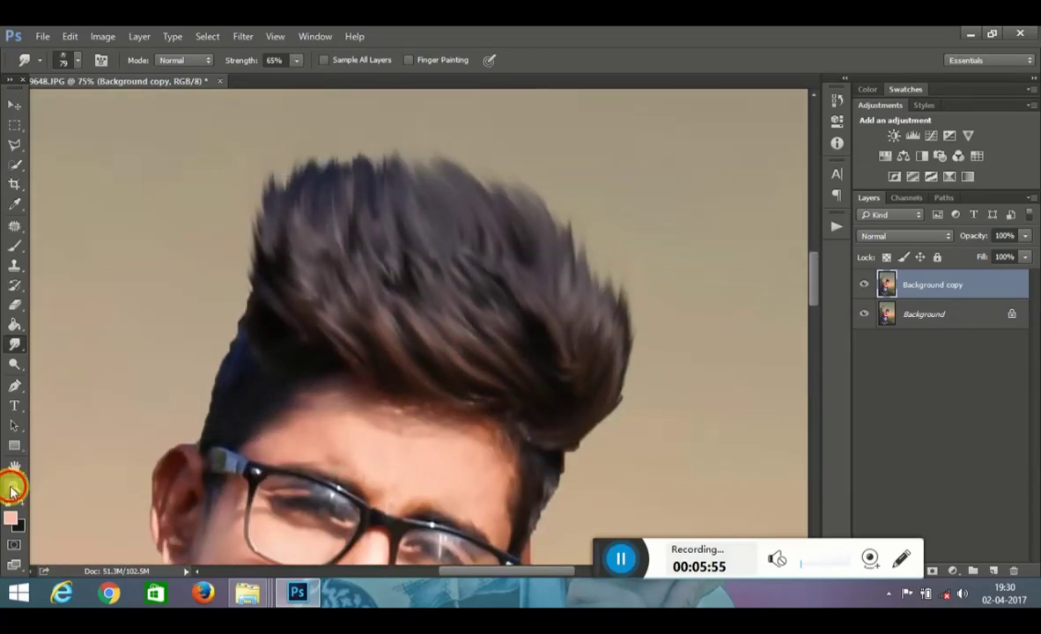
pyautogui.click(433, 59)
pyautogui.click(425, 284)
# Step: Smudge the hair's upper-right edge, crown and left edge upward into spikes
pyautogui.moveTo(425, 284); pyautogui.dragTo(585, 263)
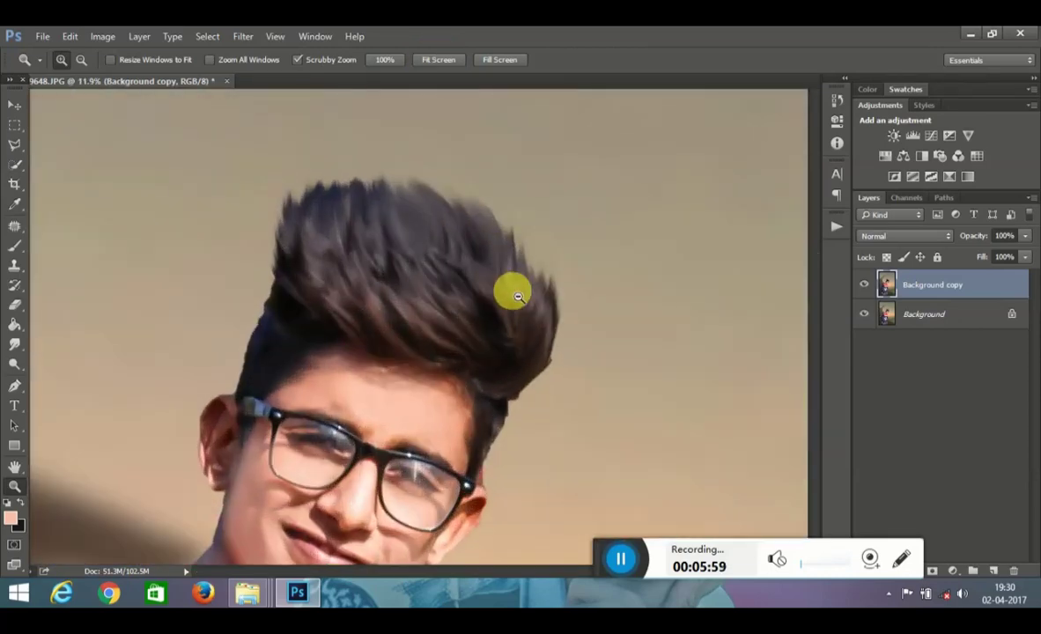
pyautogui.click(12, 341)
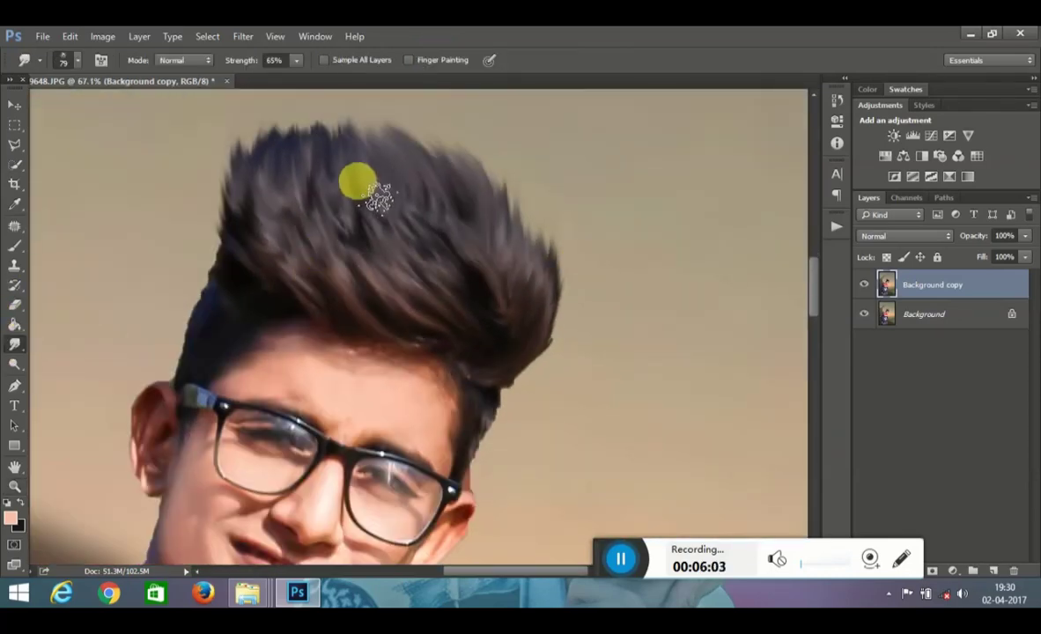
pyautogui.moveTo(568, 255)
pyautogui.mouseDown()
pyautogui.moveTo(528, 232)
pyautogui.moveTo(439, 126)
pyautogui.moveTo(383, 117)
pyautogui.mouseUp()
pyautogui.moveTo(301, 185)
pyautogui.mouseDown()
pyautogui.moveTo(339, 109)
pyautogui.moveTo(388, 167)
pyautogui.moveTo(204, 170)
pyautogui.moveTo(295, 174)
pyautogui.moveTo(309, 154)
pyautogui.moveTo(276, 301)
pyautogui.moveTo(198, 203)
pyautogui.moveTo(230, 305)
pyautogui.moveTo(201, 333)
pyautogui.moveTo(229, 376)
pyautogui.moveTo(209, 392)
pyautogui.moveTo(214, 324)
pyautogui.moveTo(193, 226)
pyautogui.mouseUp()
pyautogui.scroll(2, 193, 225)
pyautogui.moveTo(242, 265)
pyautogui.mouseDown()
pyautogui.moveTo(244, 289)
pyautogui.moveTo(282, 201)
pyautogui.mouseUp()
# Step: Pull the right edge up and outward, reshape the top-right strands, then fit screen
pyautogui.scroll(-3, 291, 220)
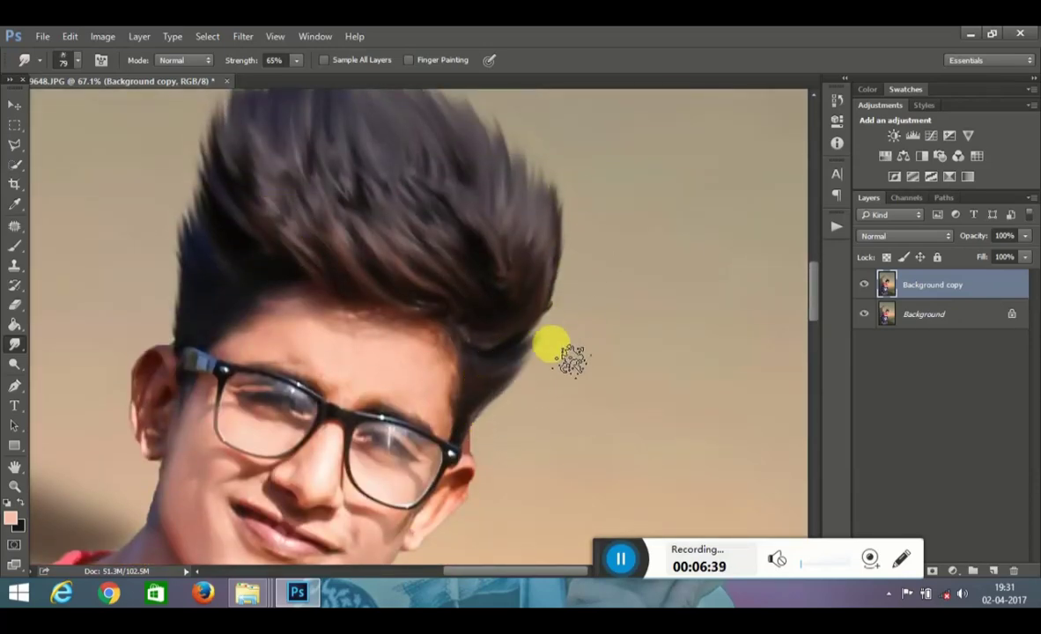
pyautogui.moveTo(550, 345)
pyautogui.mouseDown()
pyautogui.moveTo(581, 277)
pyautogui.moveTo(578, 233)
pyautogui.moveTo(603, 209)
pyautogui.mouseUp()
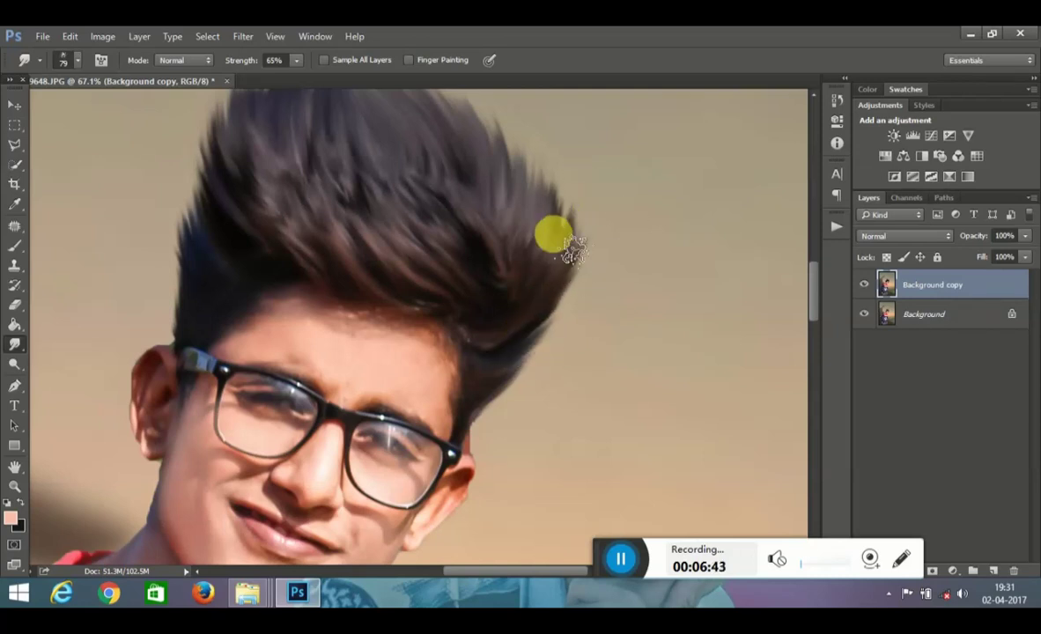
pyautogui.scroll(2, 572, 249)
pyautogui.moveTo(528, 199)
pyautogui.mouseDown()
pyautogui.moveTo(516, 232)
pyautogui.moveTo(439, 174)
pyautogui.moveTo(456, 183)
pyautogui.moveTo(465, 215)
pyautogui.mouseUp()
pyautogui.scroll(-2, 465, 225)
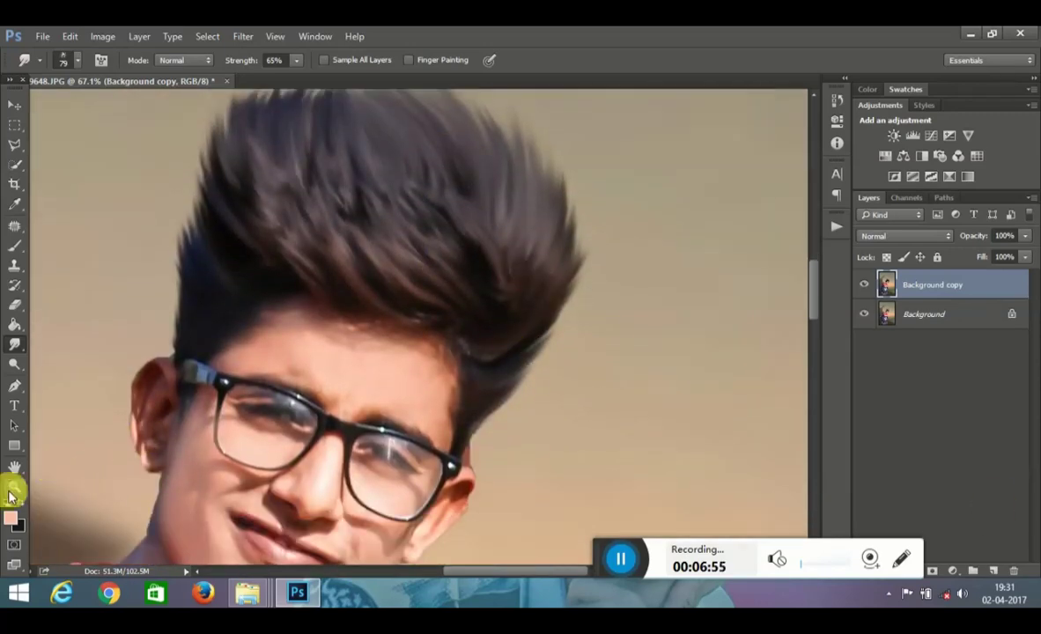
pyautogui.click(14, 486)
pyautogui.moveTo(269, 360); pyautogui.dragTo(246, 343)
pyautogui.click(448, 58)
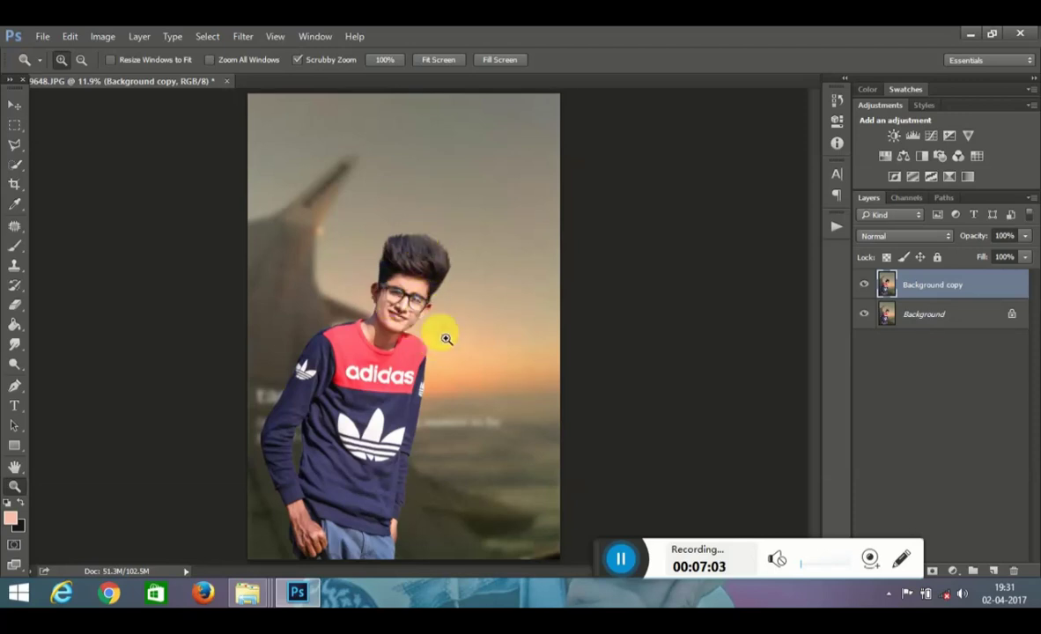
# Step: Undo an accidental flatten and raise Clarity in the Camera Raw Filter
pyautogui.rightClick(933, 284)
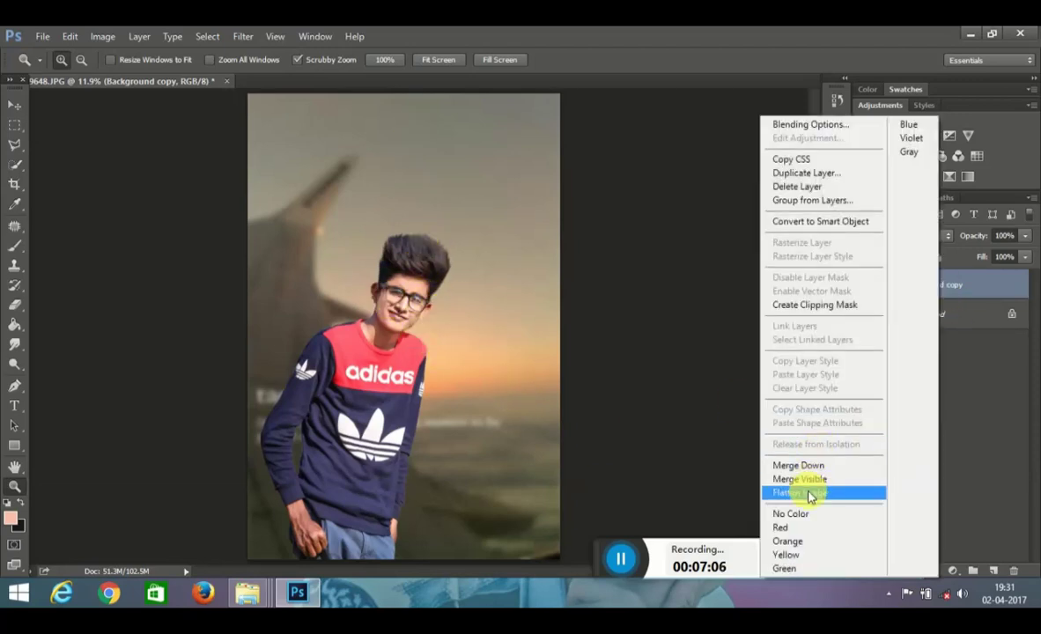
pyautogui.click(801, 491)
pyautogui.hotkey('ctrl', 'z')
pyautogui.click(243, 36)
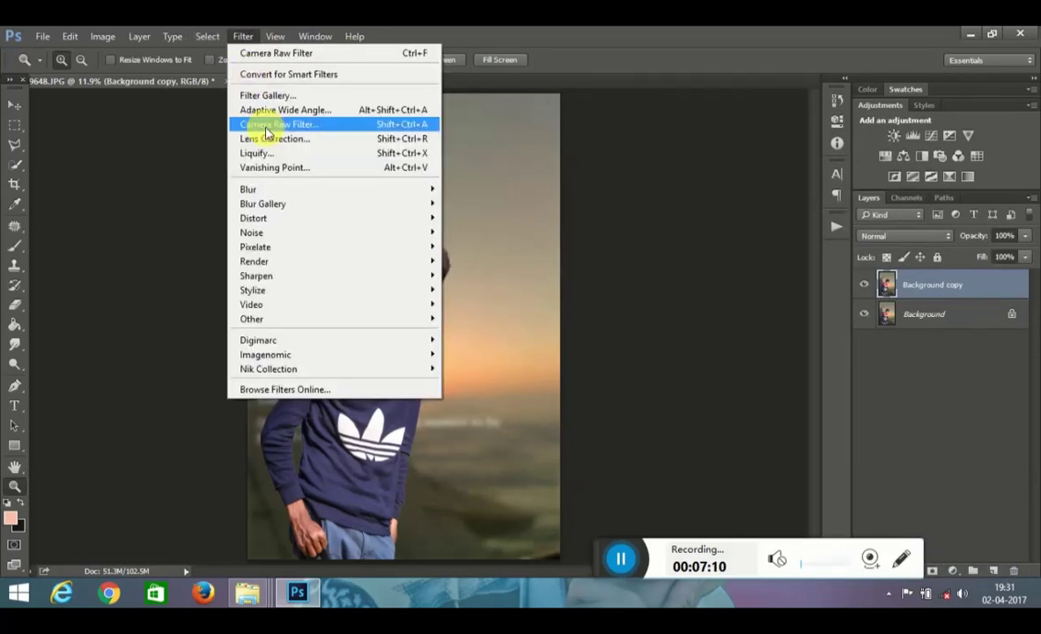
pyautogui.click(264, 126)
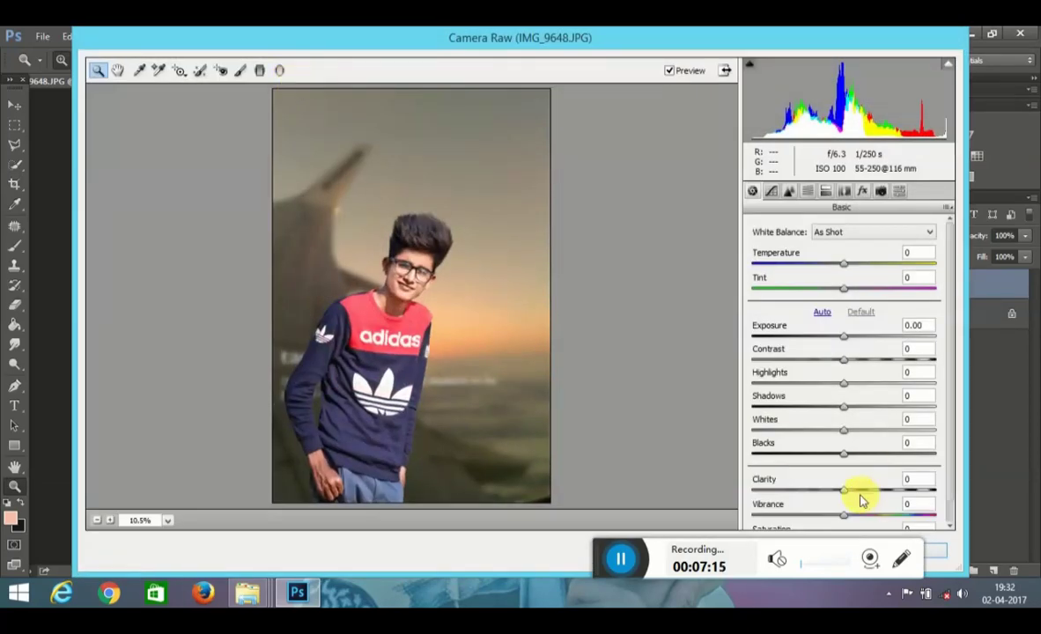
pyautogui.moveTo(867, 491); pyautogui.dragTo(874, 482)
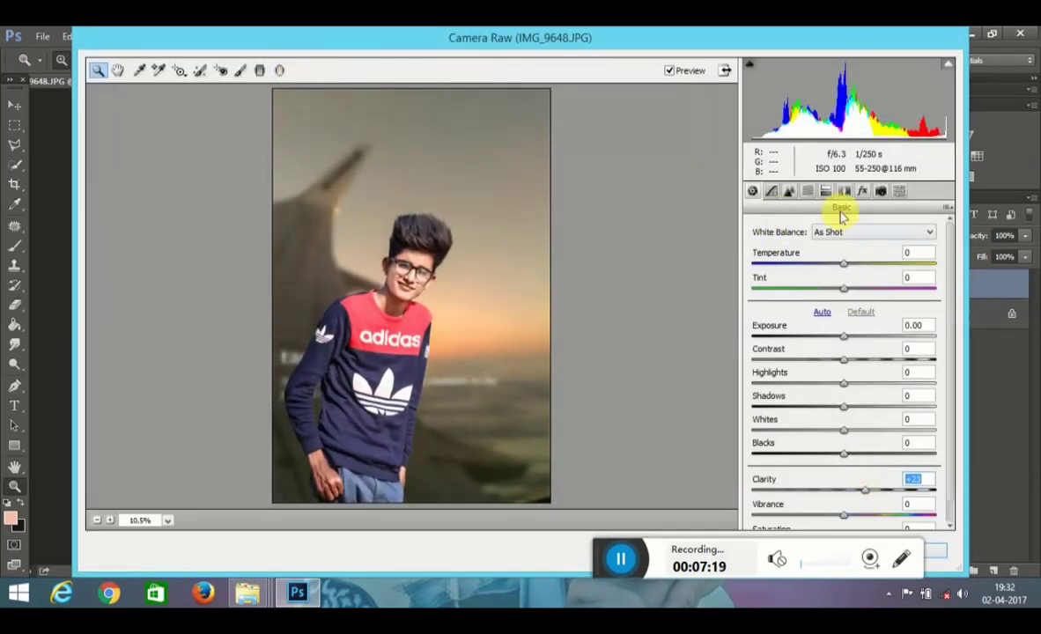
# Step: Add a dark Post Crop Vignetting of -35 and tune its midpoint
pyautogui.click(898, 190)
pyautogui.click(862, 190)
pyautogui.moveTo(832, 383); pyautogui.dragTo(817, 390)
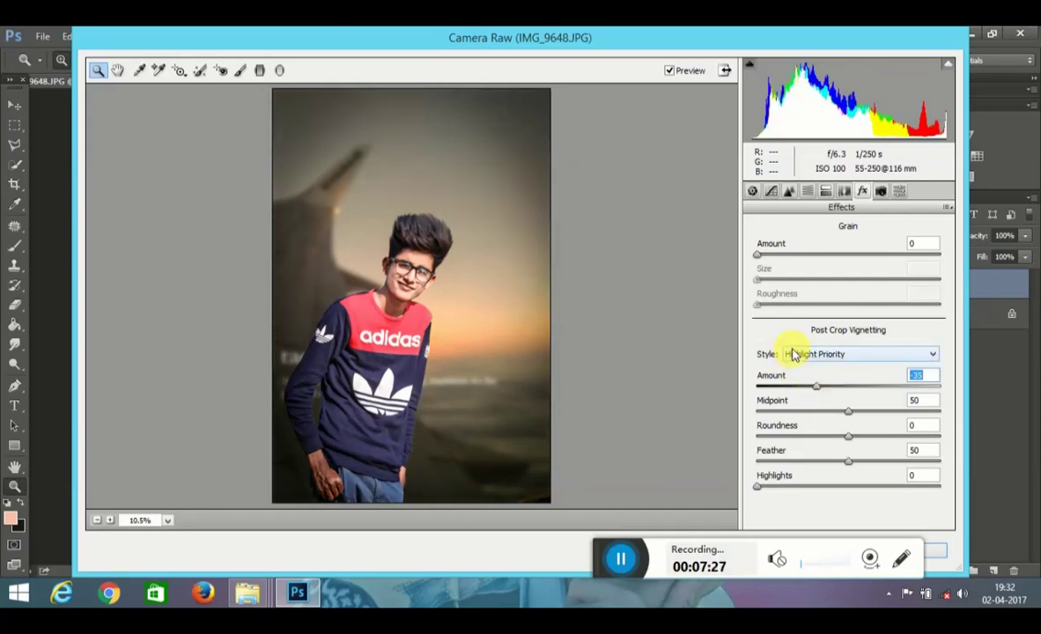
pyautogui.moveTo(849, 414); pyautogui.dragTo(835, 438)
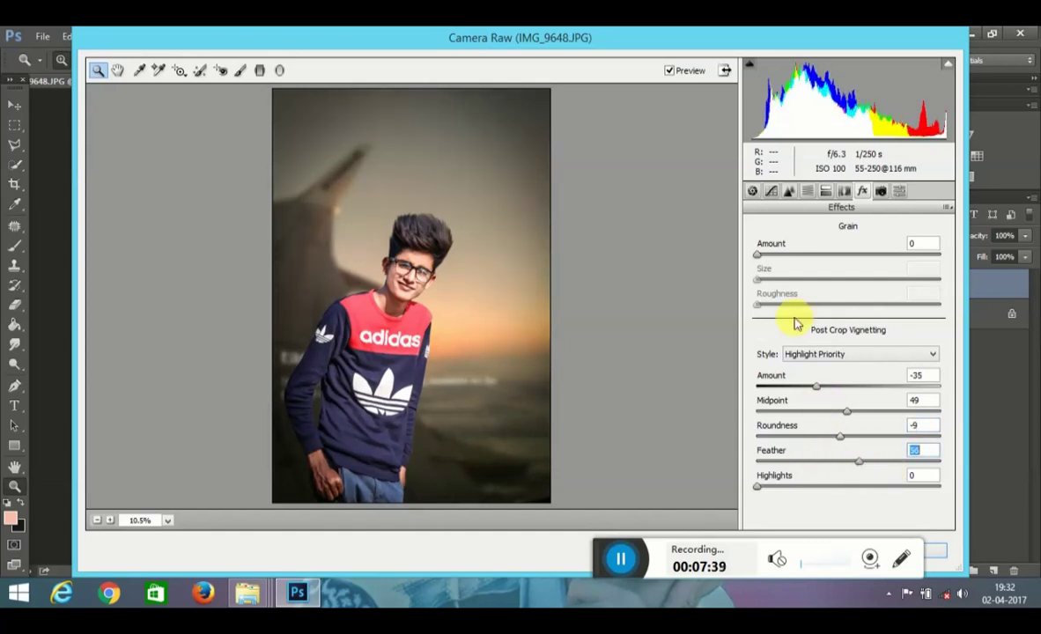
# Step: Boost Oranges luminance by +9, desaturate Yellows, and apply the Camera Raw Filter
pyautogui.click(788, 191)
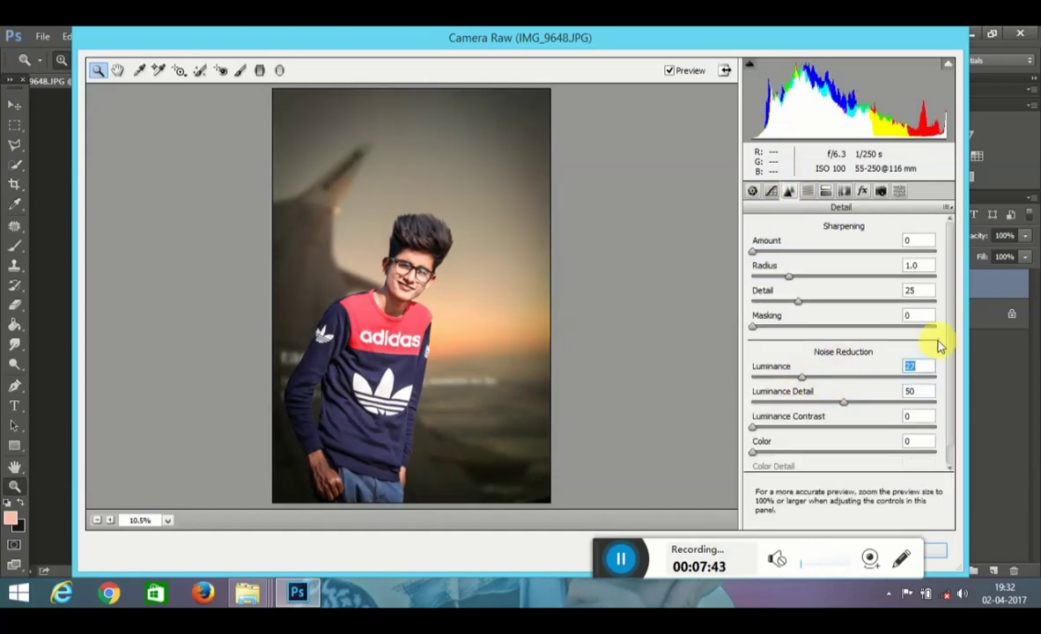
pyautogui.click(862, 191)
pyautogui.click(825, 191)
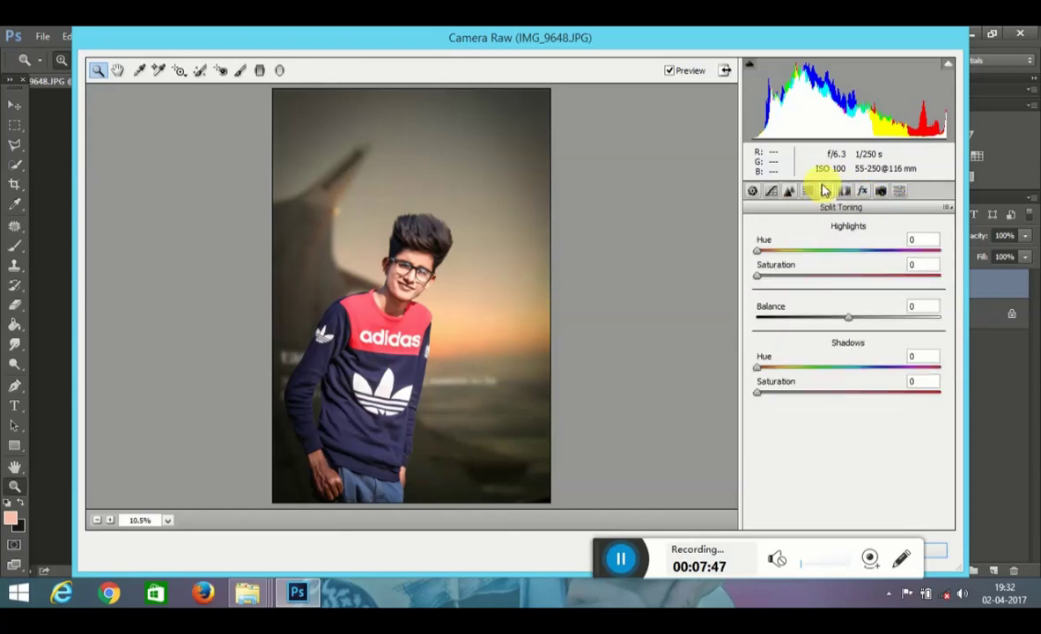
pyautogui.moveTo(848, 324); pyautogui.dragTo(867, 327)
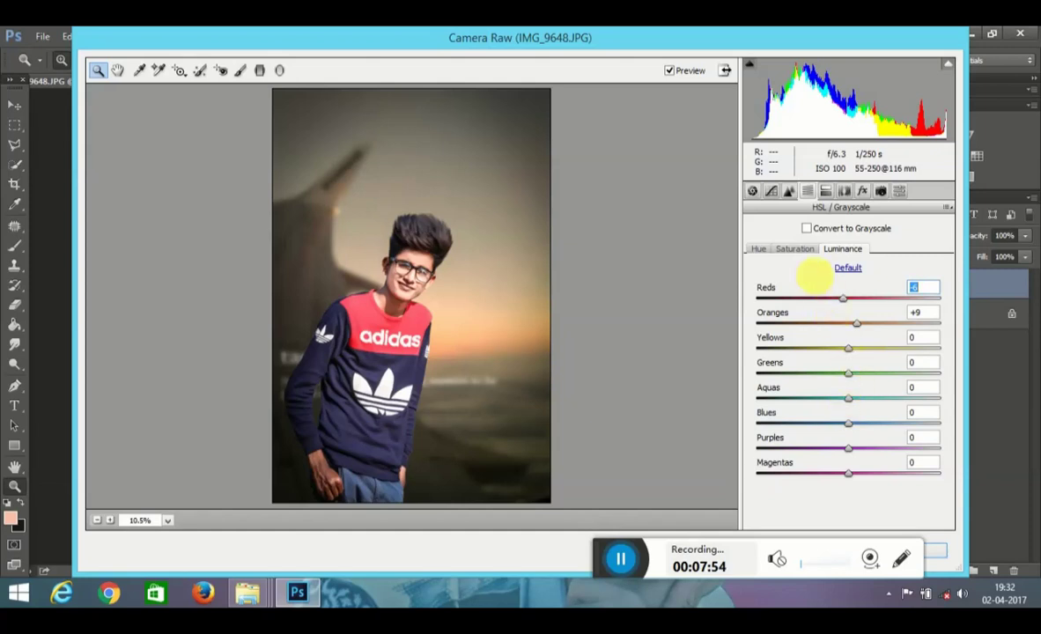
pyautogui.click(794, 248)
pyautogui.moveTo(848, 348); pyautogui.dragTo(788, 348)
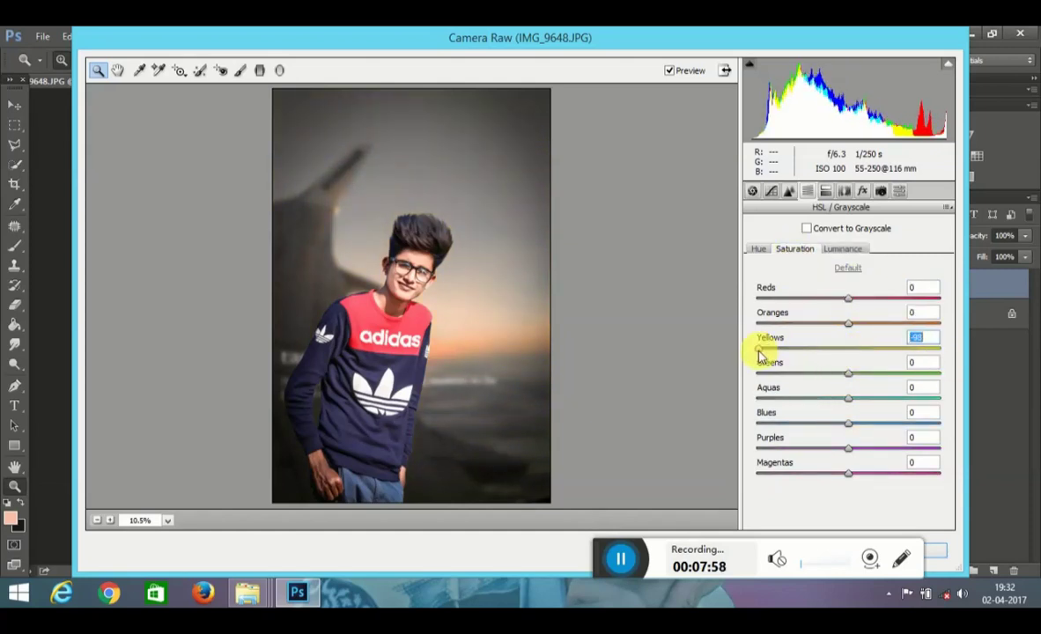
pyautogui.click(758, 249)
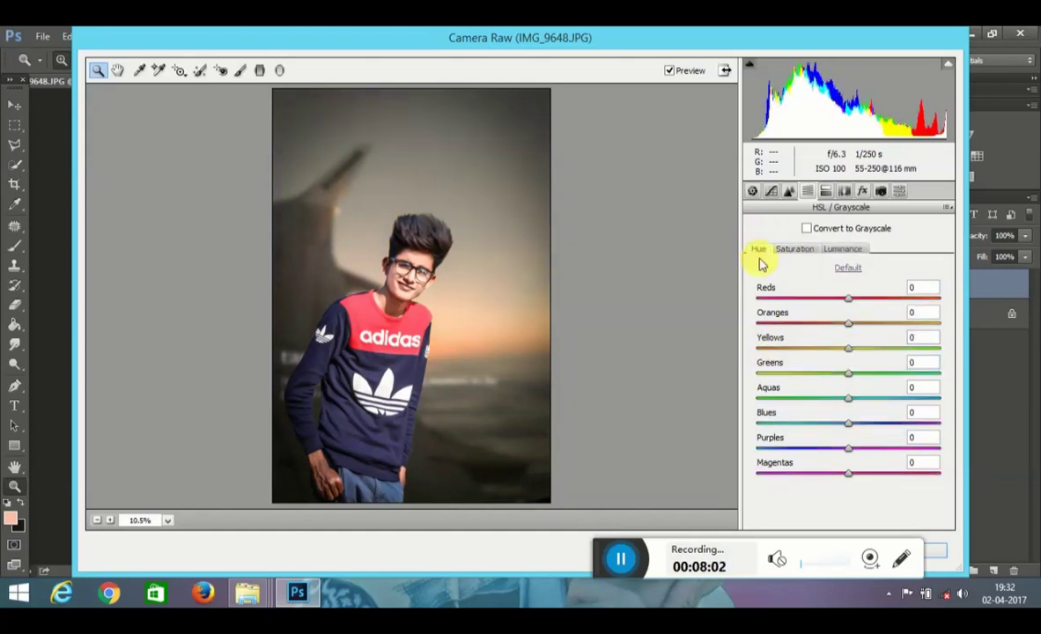
pyautogui.click(938, 555)
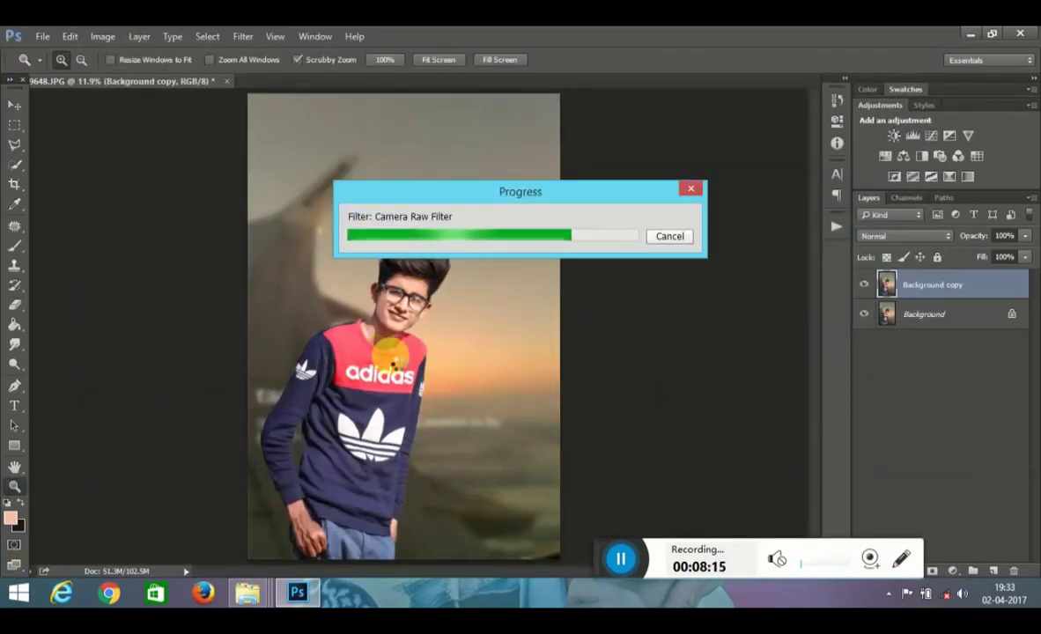
# Step: Merge the adjusted copy down into Background and duplicate the merged layer
pyautogui.moveTo(406, 302)
pyautogui.mouseDown()
pyautogui.moveTo(529, 270)
pyautogui.moveTo(510, 234)
pyautogui.moveTo(442, 225)
pyautogui.mouseUp()
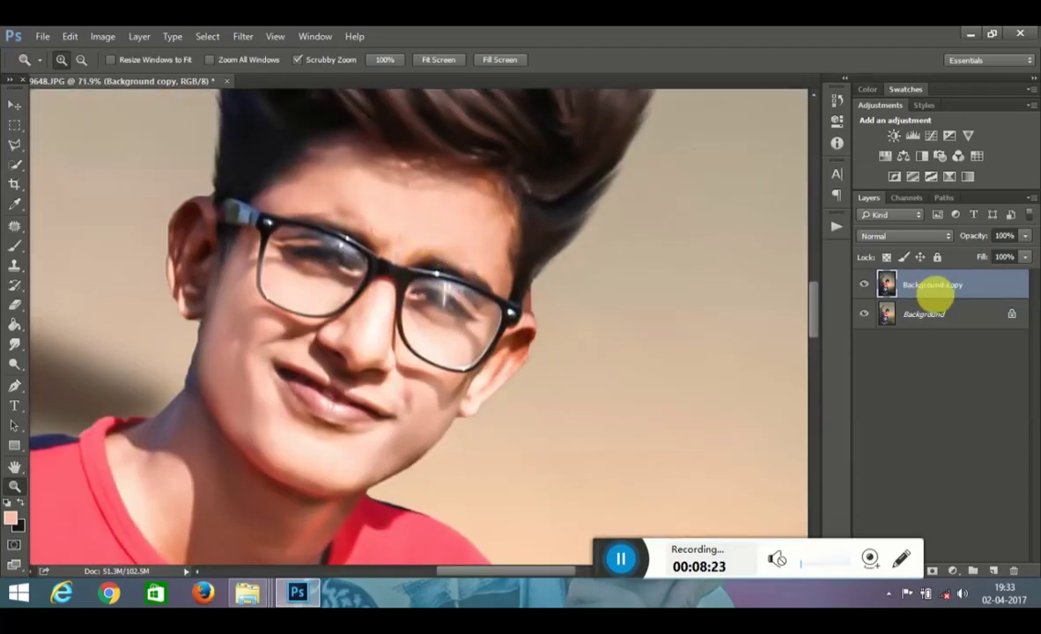
pyautogui.rightClick(929, 285)
pyautogui.click(797, 465)
pyautogui.hotkey('ctrl', 'j')
# Step: Apply a Gaussian Blur to the duplicated layer
pyautogui.click(243, 36)
pyautogui.moveTo(248, 189)
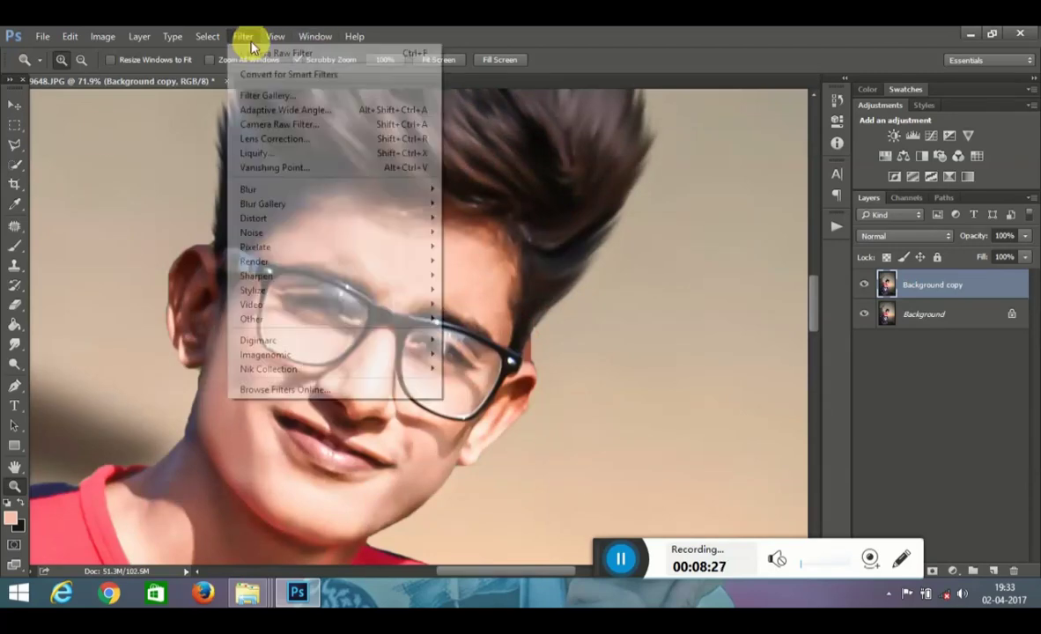
pyautogui.click(480, 247)
pyautogui.moveTo(790, 427); pyautogui.dragTo(828, 433)
pyautogui.click(960, 230)
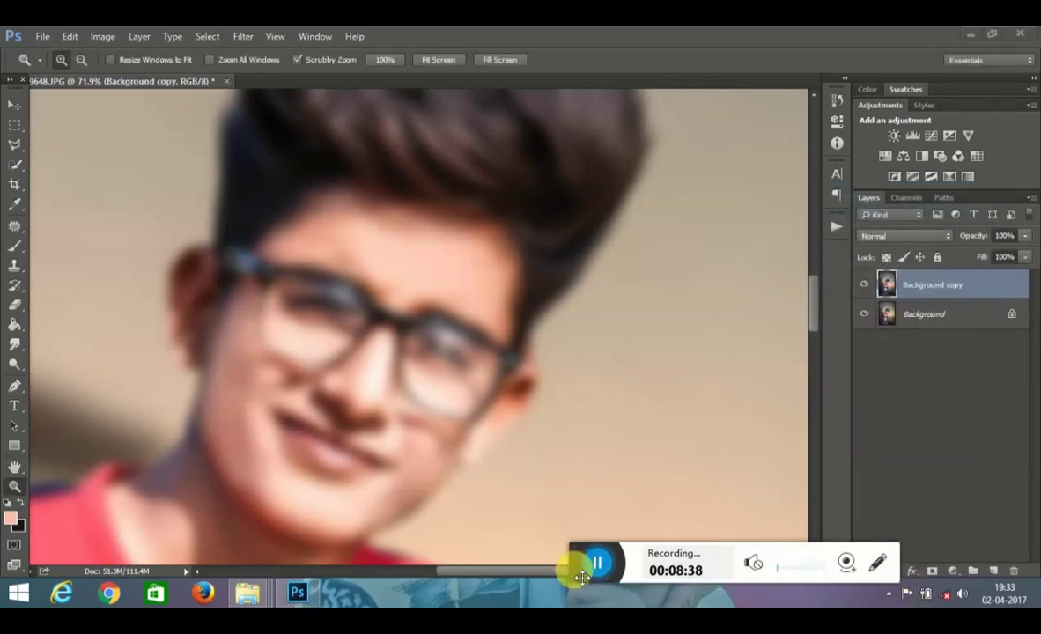
# Step: Add a layer mask to the blurred copy and fill it black to hide the blur
pyautogui.click(931, 570)
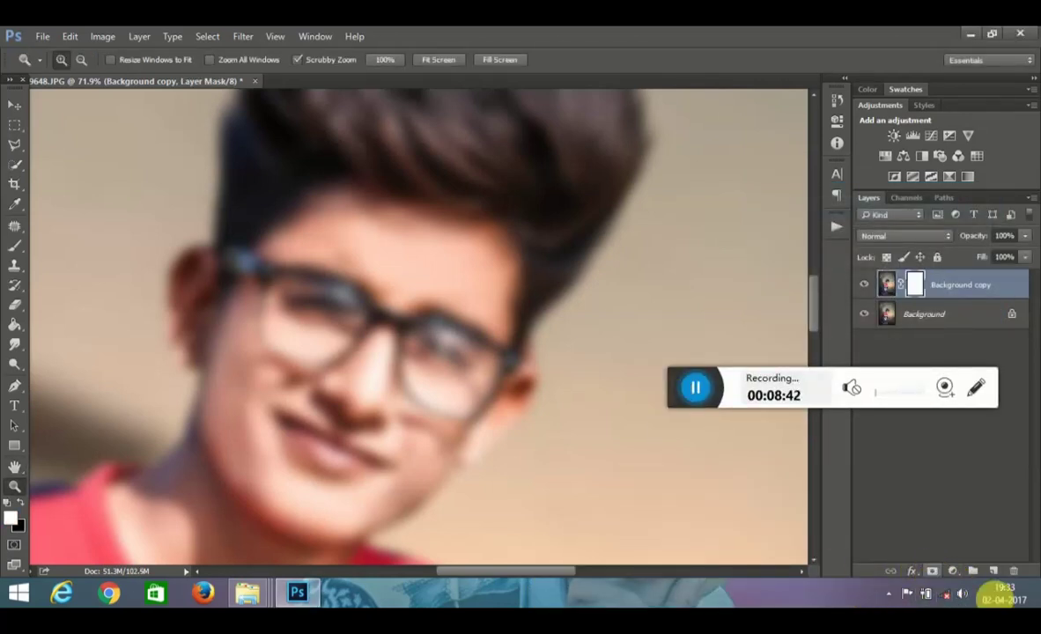
pyautogui.click(16, 341)
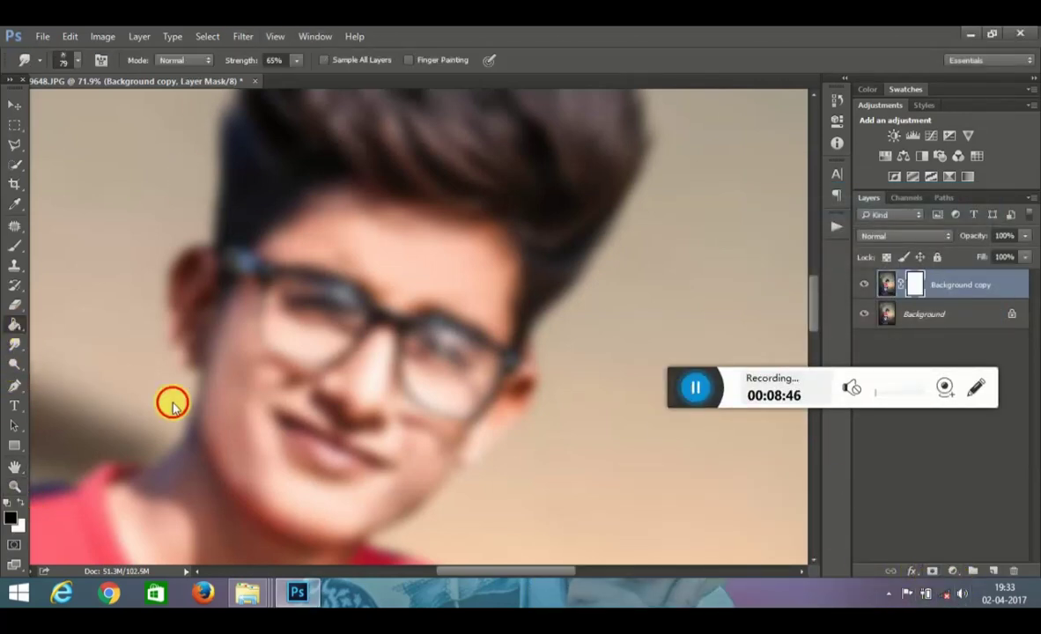
pyautogui.press('x')
pyautogui.hotkey('ctrl', 'BackSpace')
pyautogui.click(14, 485)
# Step: Zoom to 100% on the face and set up the Brush tool for painting the mask
pyautogui.click(313, 302)
pyautogui.press('b')
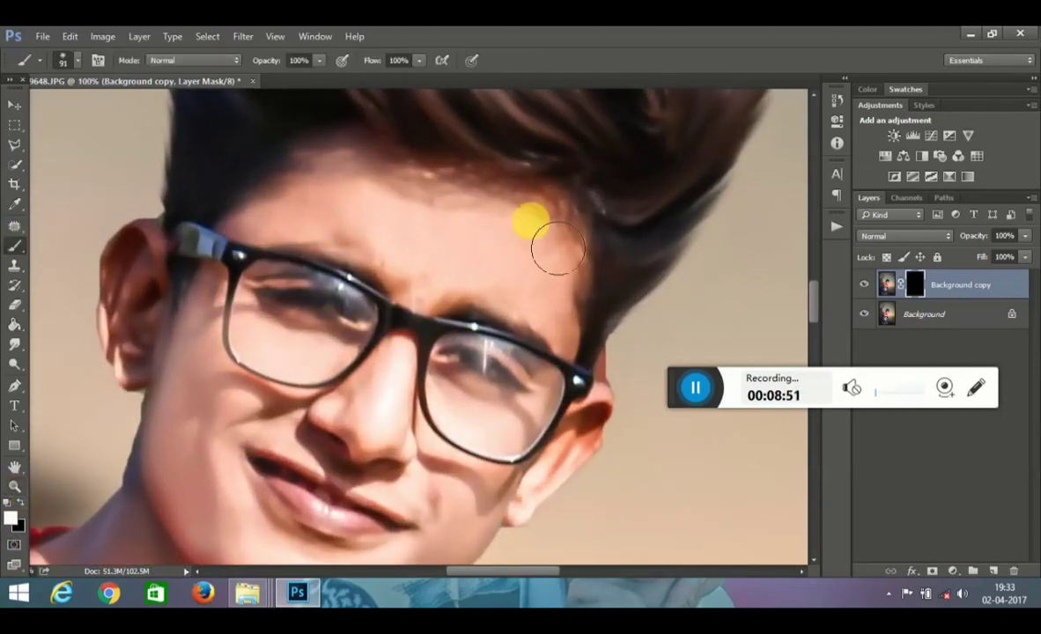
pyautogui.rightClick(534, 274)
pyautogui.press('Return')
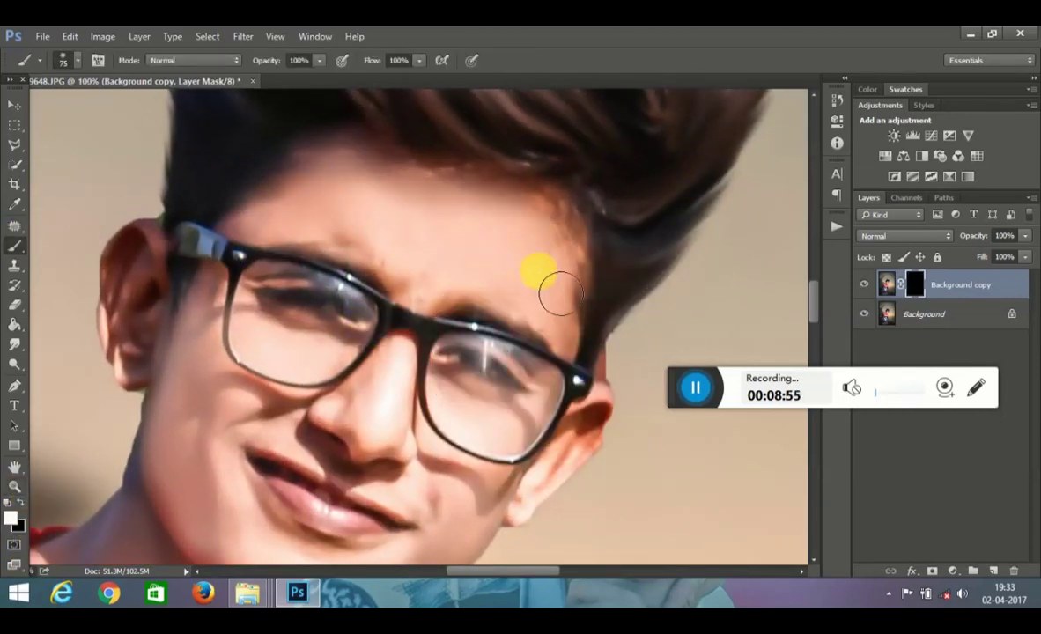
pyautogui.scroll(-2, 431, 321)
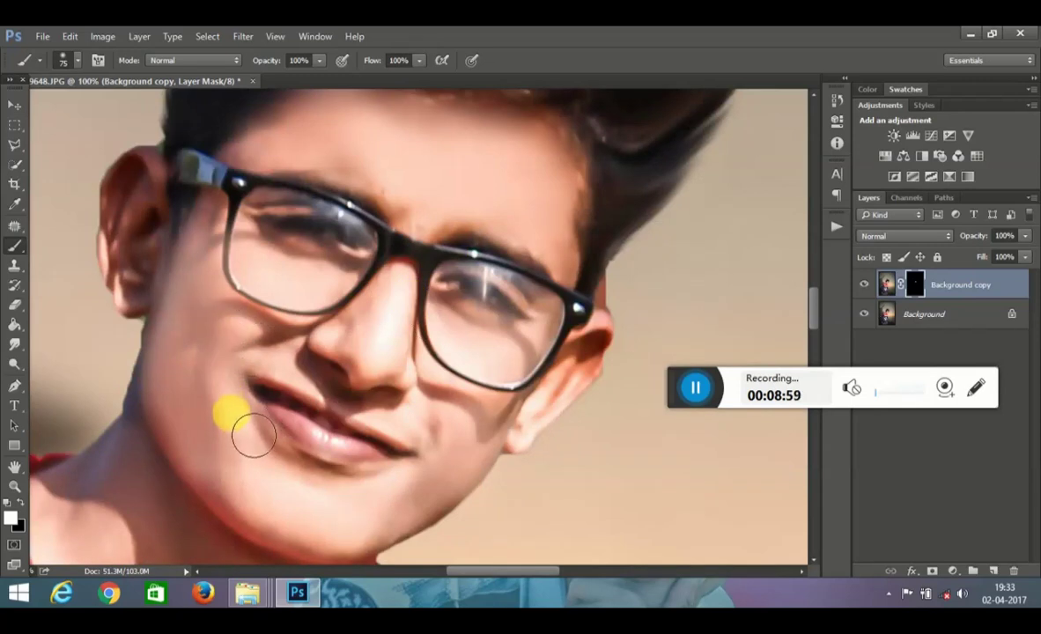
pyautogui.scroll(-2, 550, 348)
pyautogui.click(836, 100)
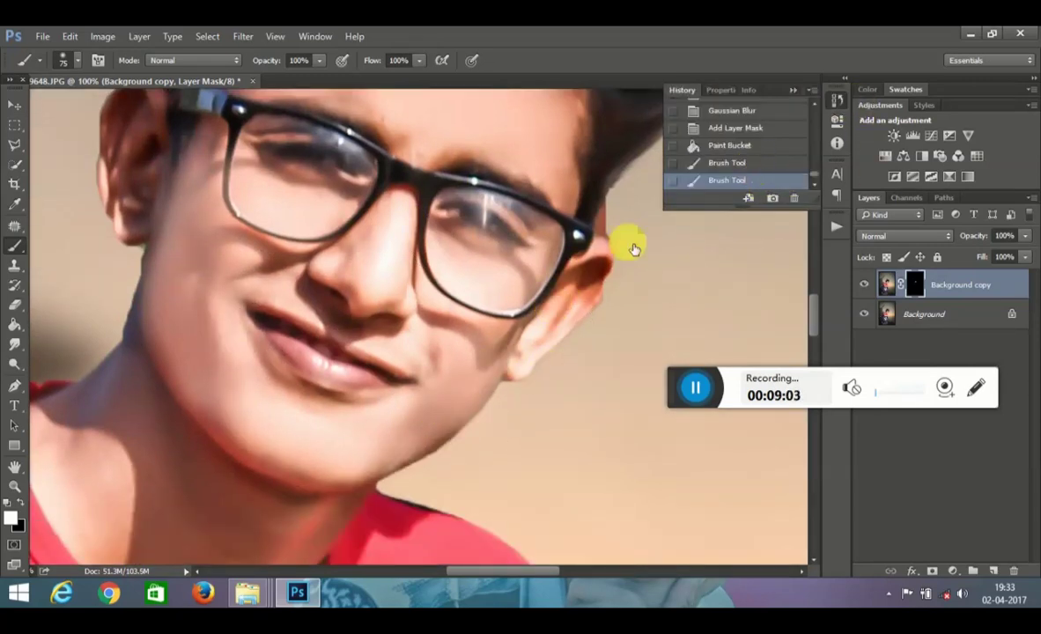
# Step: Paint the softened skin back onto the jawline, lower face and cheek, then view the whole photo
pyautogui.moveTo(255, 387); pyautogui.dragTo(349, 487)
pyautogui.moveTo(473, 420); pyautogui.dragTo(503, 409)
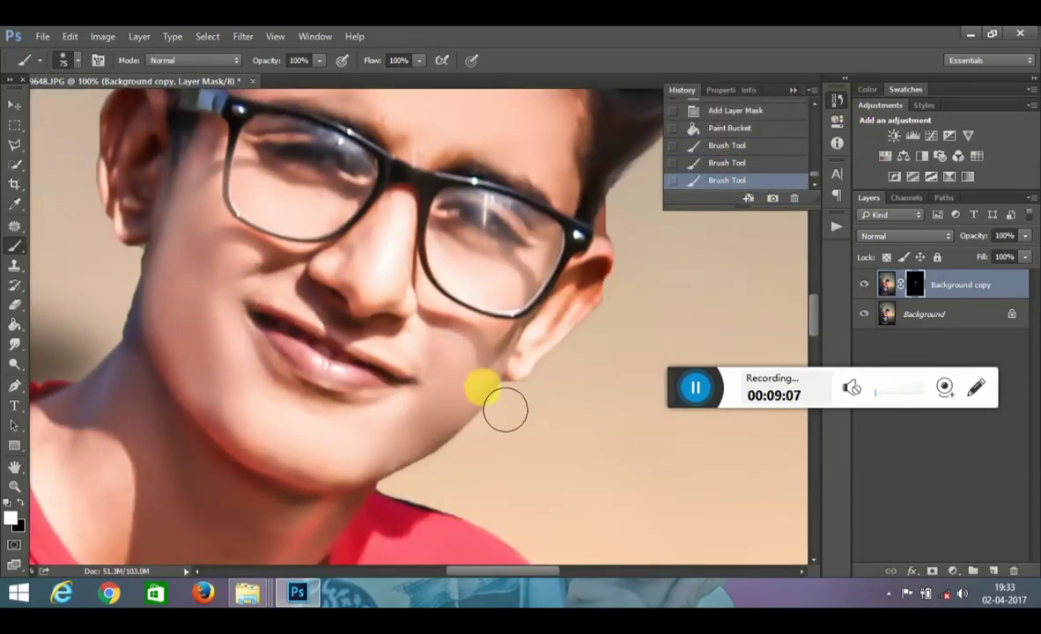
pyautogui.scroll(2, 504, 379)
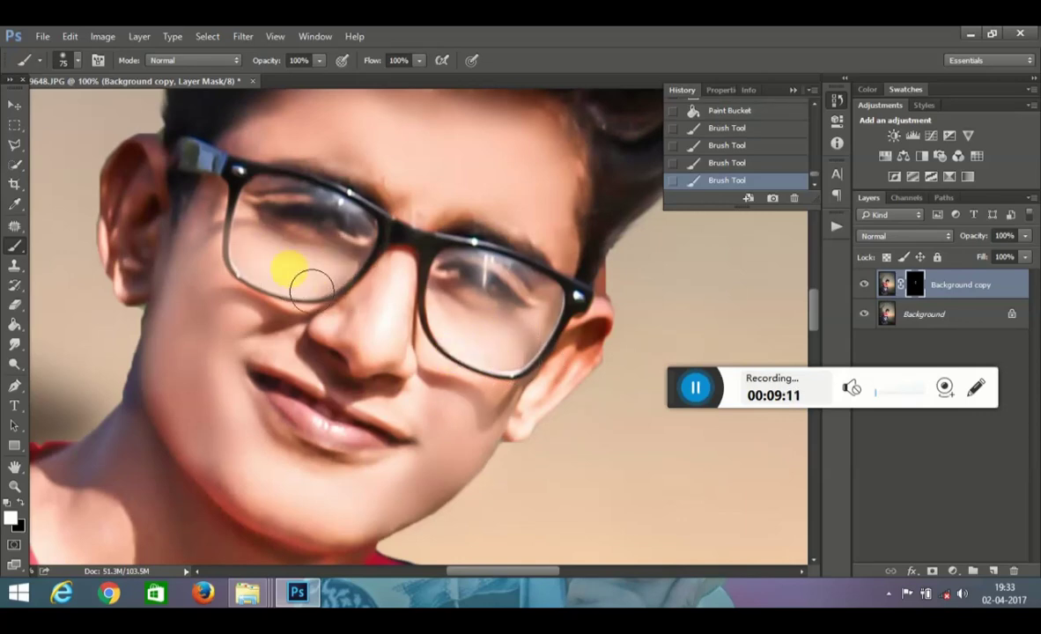
pyautogui.moveTo(312, 283); pyautogui.dragTo(369, 373)
pyautogui.scroll(2, 369, 372)
pyautogui.scroll(3, 441, 228)
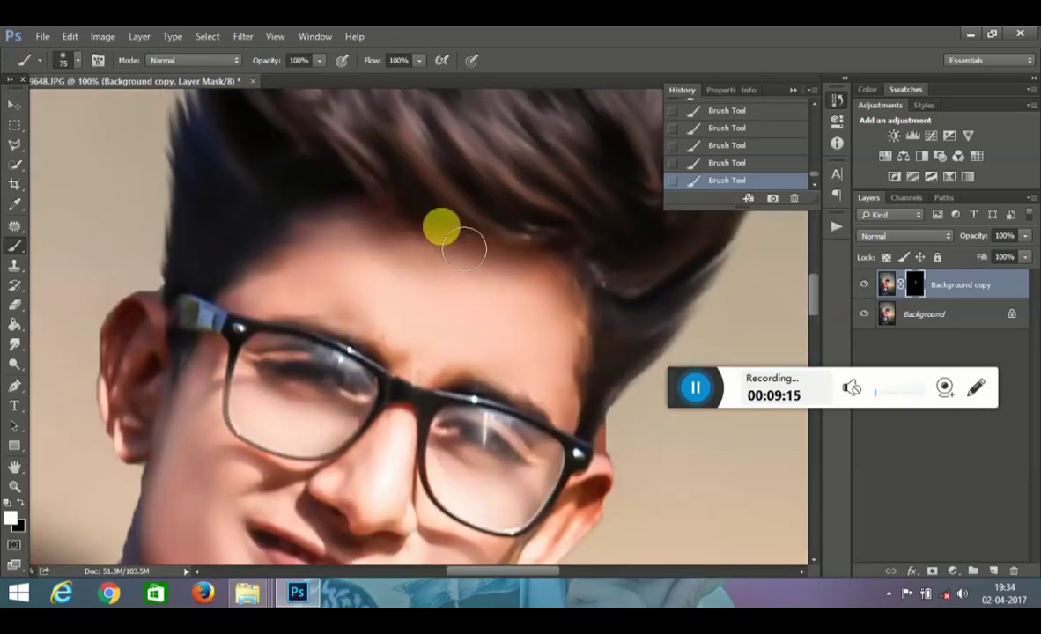
pyautogui.scroll(1, 510, 314)
pyautogui.scroll(-8, 511, 313)
pyautogui.press('z')
pyautogui.scroll(-3, 141, 406)
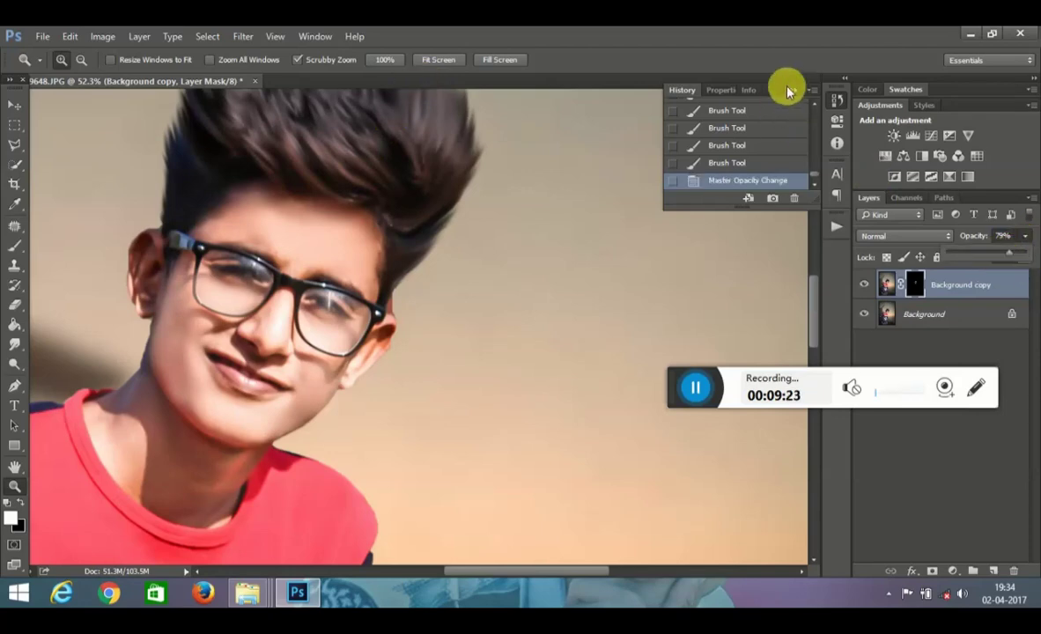
pyautogui.click(438, 59)
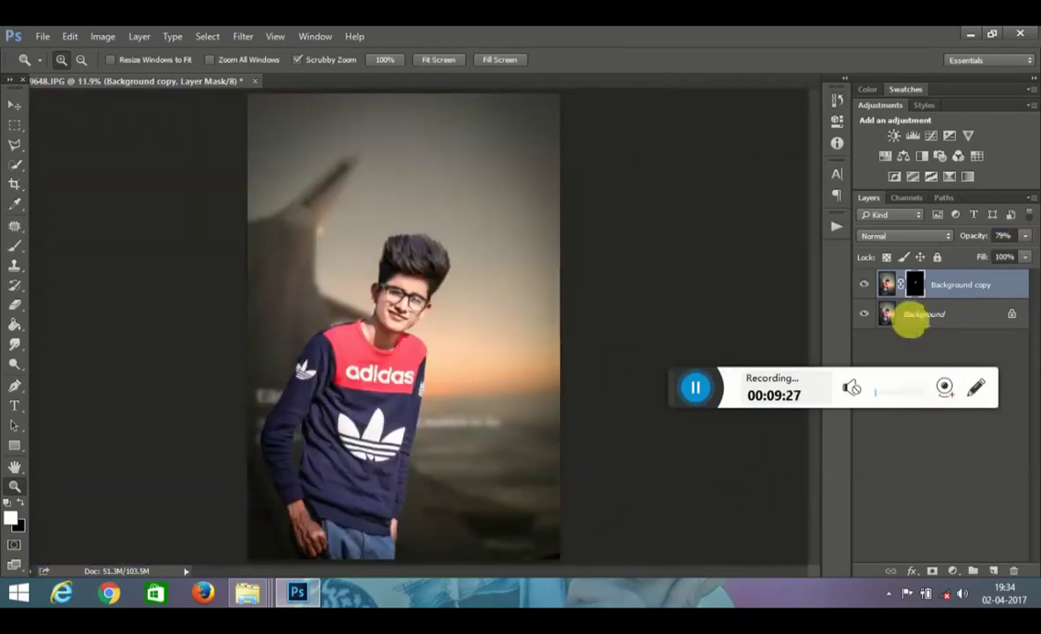
# Step: Flatten the masked copy into Background and duplicate the flattened layer
pyautogui.rightClick(940, 282)
pyautogui.click(825, 477)
pyautogui.moveTo(952, 295); pyautogui.dragTo(992, 571)
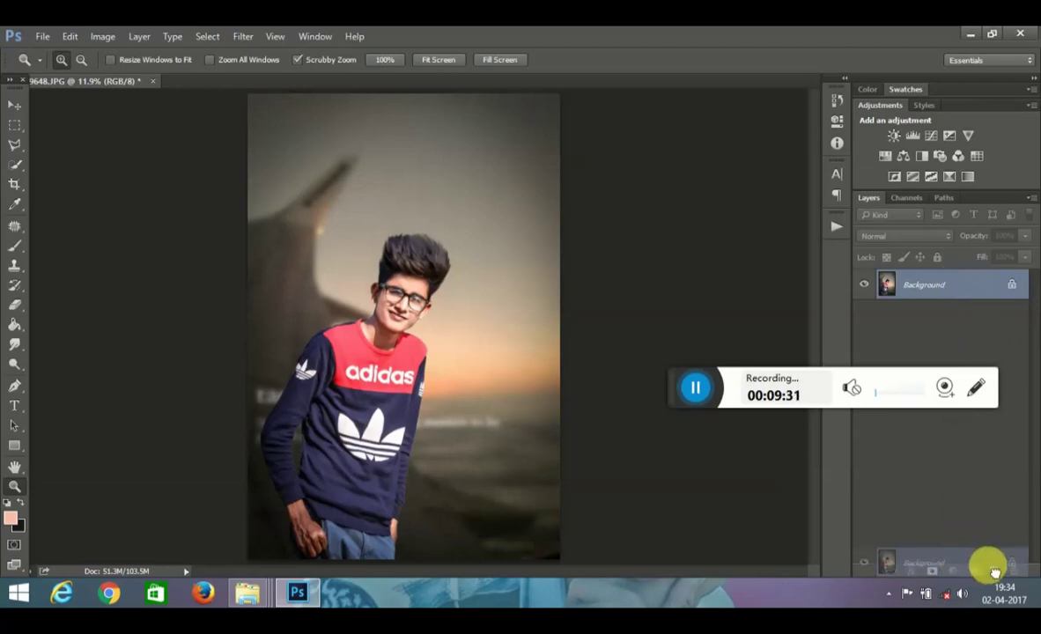
pyautogui.click(592, 299)
# Step: Smudge the hair into new strands at the upper left, crown and right edge
pyautogui.click(13, 344)
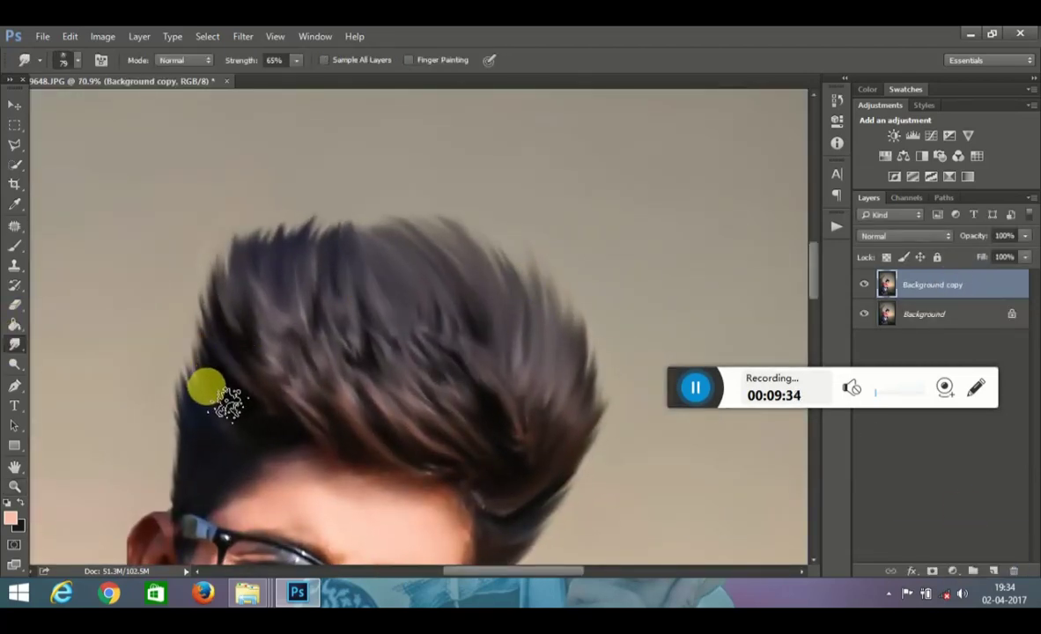
pyautogui.moveTo(215, 337); pyautogui.dragTo(200, 264)
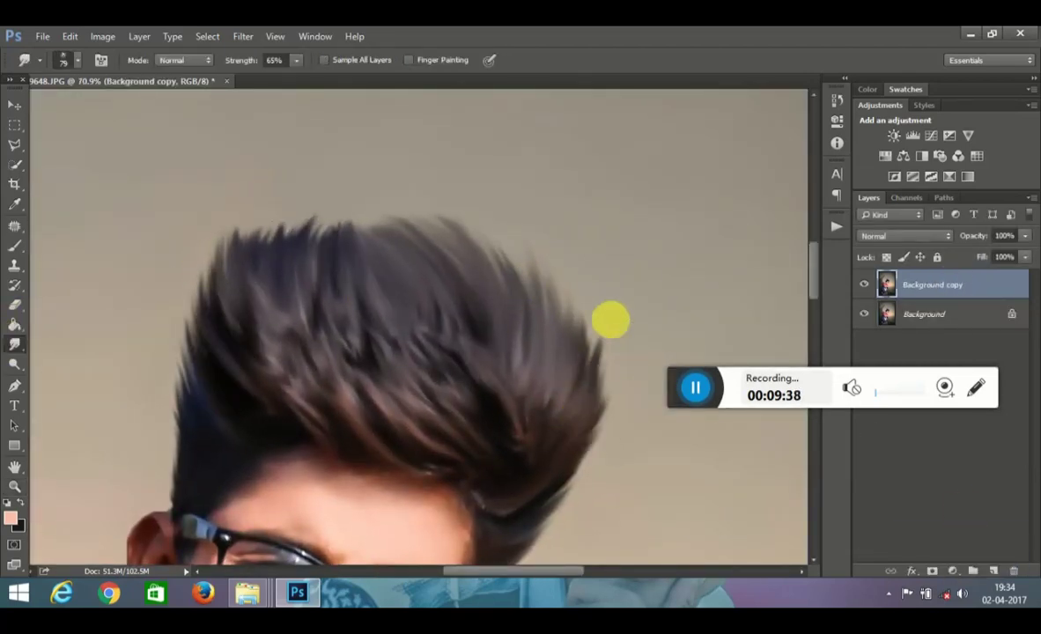
pyautogui.moveTo(627, 341)
pyautogui.mouseDown()
pyautogui.moveTo(529, 290)
pyautogui.moveTo(356, 274)
pyautogui.moveTo(337, 226)
pyautogui.moveTo(279, 272)
pyautogui.mouseUp()
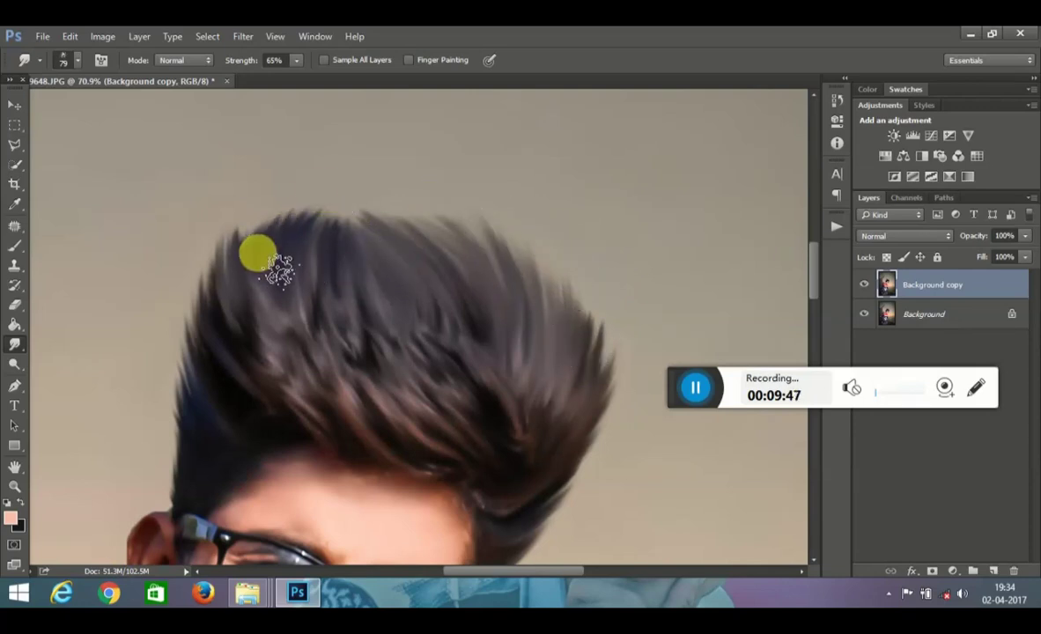
pyautogui.moveTo(431, 208); pyautogui.dragTo(586, 324)
pyautogui.scroll(-3, 511, 282)
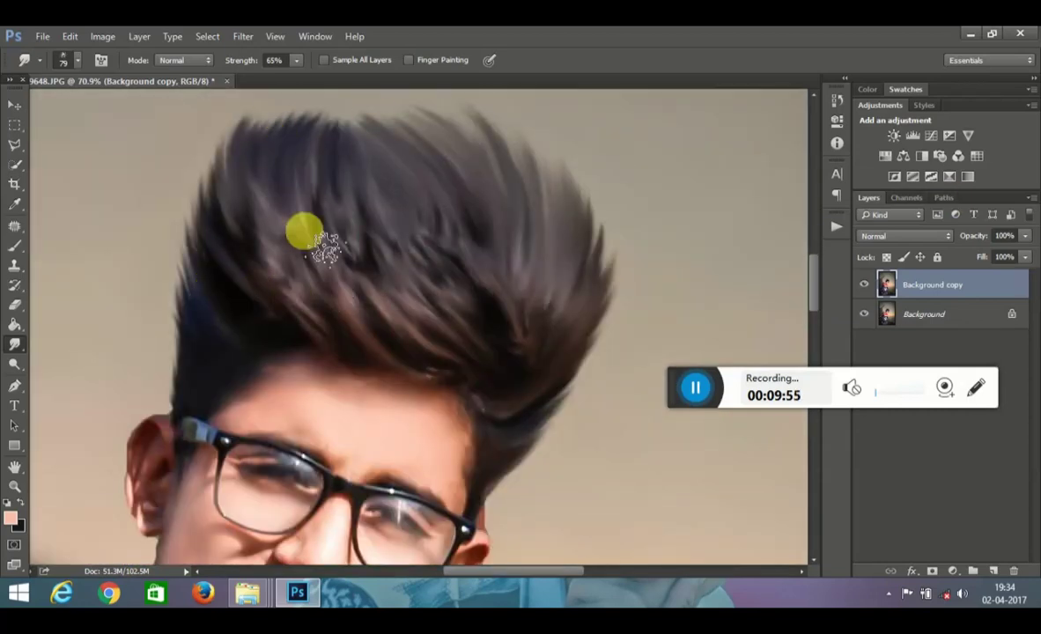
pyautogui.scroll(-1, 370, 291)
# Step: Zoom out to check the head and fit the whole photo on screen
pyautogui.click(836, 99)
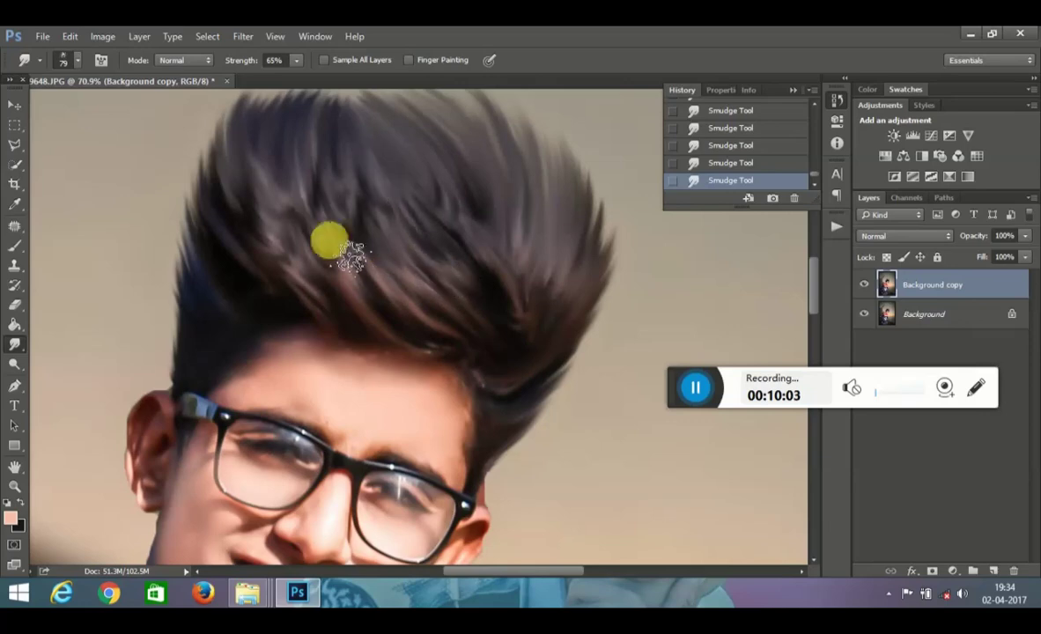
pyautogui.click(14, 486)
pyautogui.moveTo(378, 318); pyautogui.dragTo(342, 318)
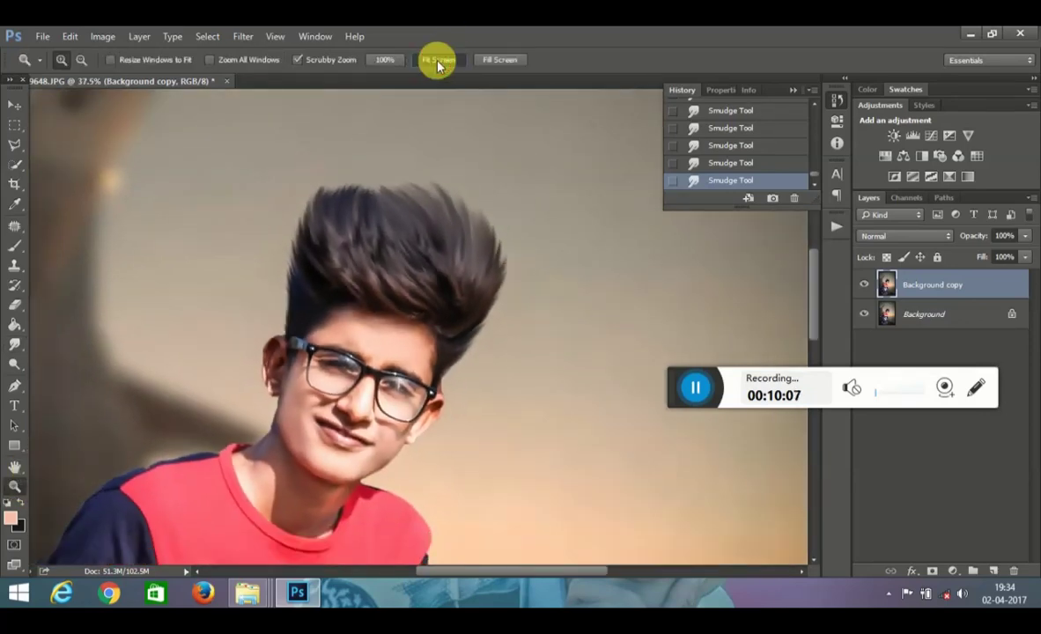
pyautogui.click(438, 66)
pyautogui.click(500, 308)
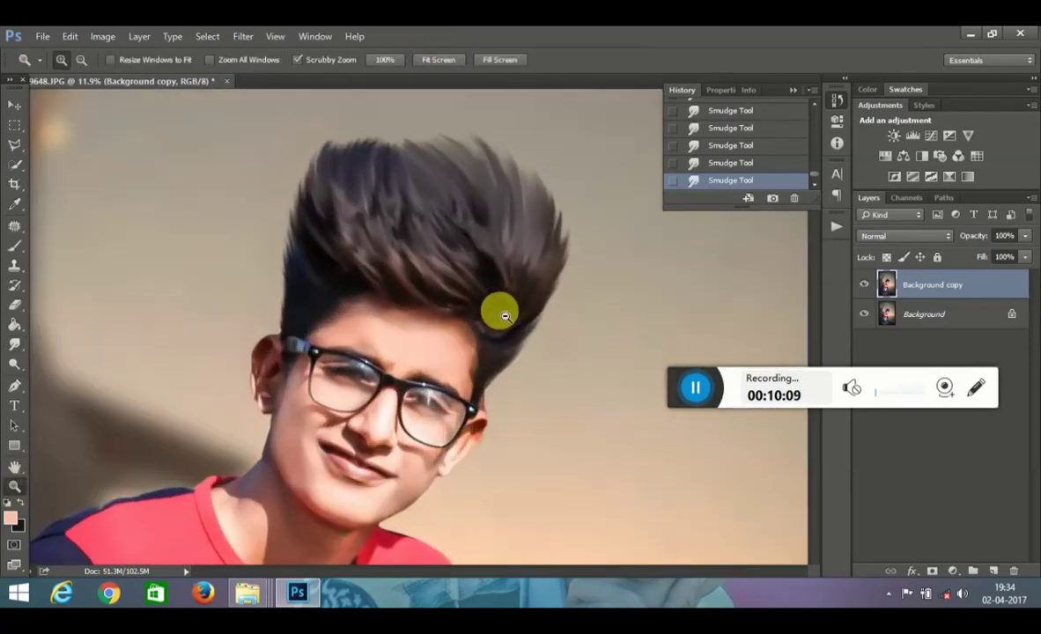
pyautogui.click(442, 63)
# Step: Merge the smudged copy into Background and add a new empty layer
pyautogui.click(792, 90)
pyautogui.rightClick(933, 284)
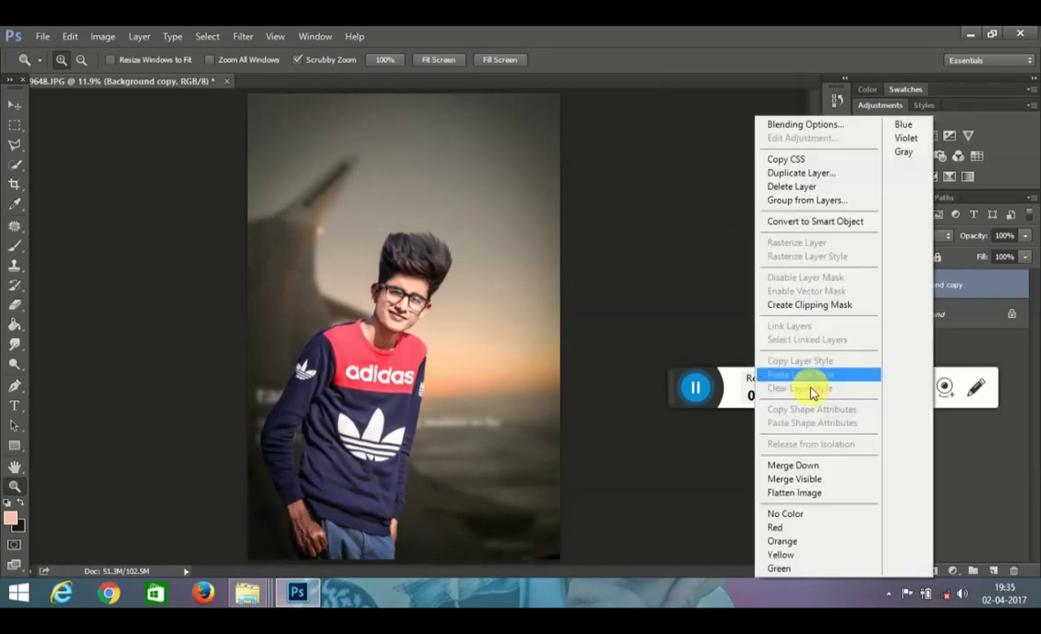
pyautogui.click(778, 464)
pyautogui.click(992, 570)
# Step: Paint a large soft 250 px orange dot on the new layer
pyautogui.click(14, 204)
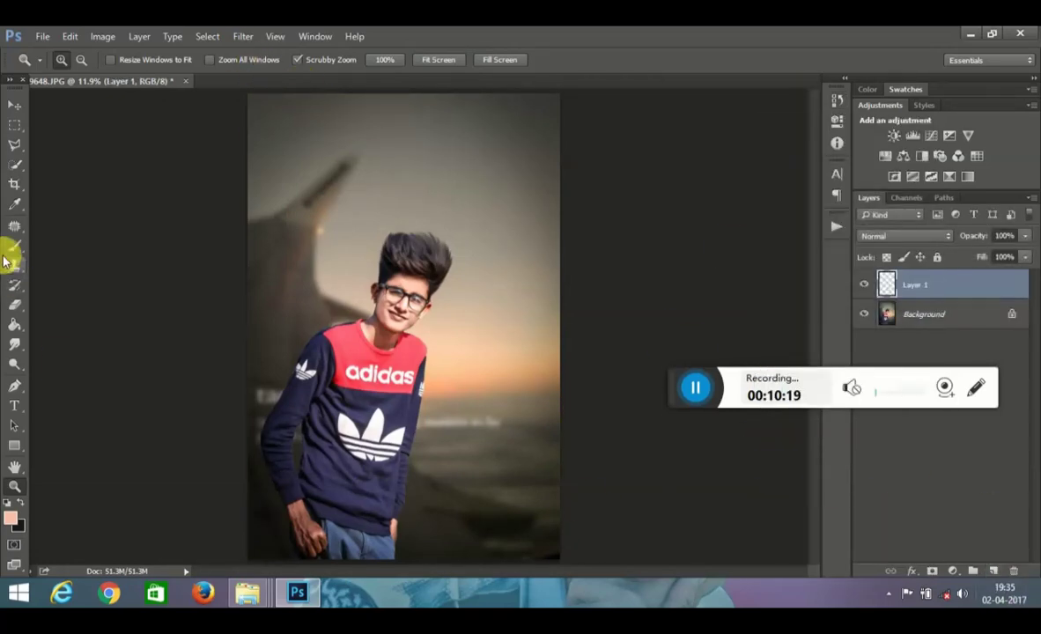
pyautogui.click(11, 518)
pyautogui.click(500, 161)
pyautogui.click(672, 146)
pyautogui.press('b')
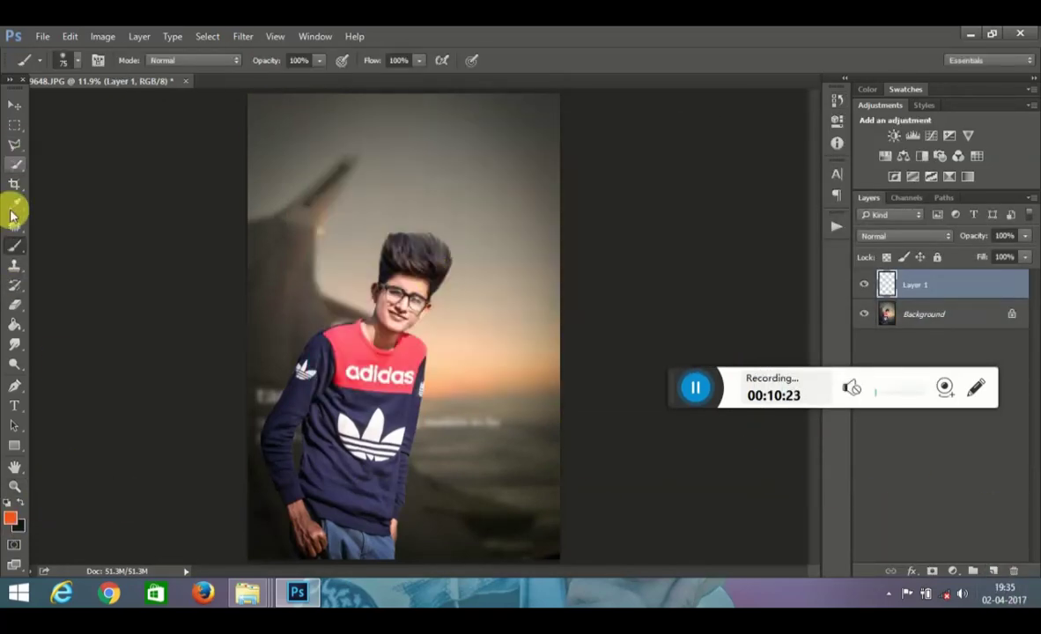
pyautogui.rightClick(484, 192)
pyautogui.click(497, 238)
# Step: Set the orange layer to Screen, stretch the glow across the photo, and duplicate Background
pyautogui.click(904, 235)
pyautogui.click(872, 340)
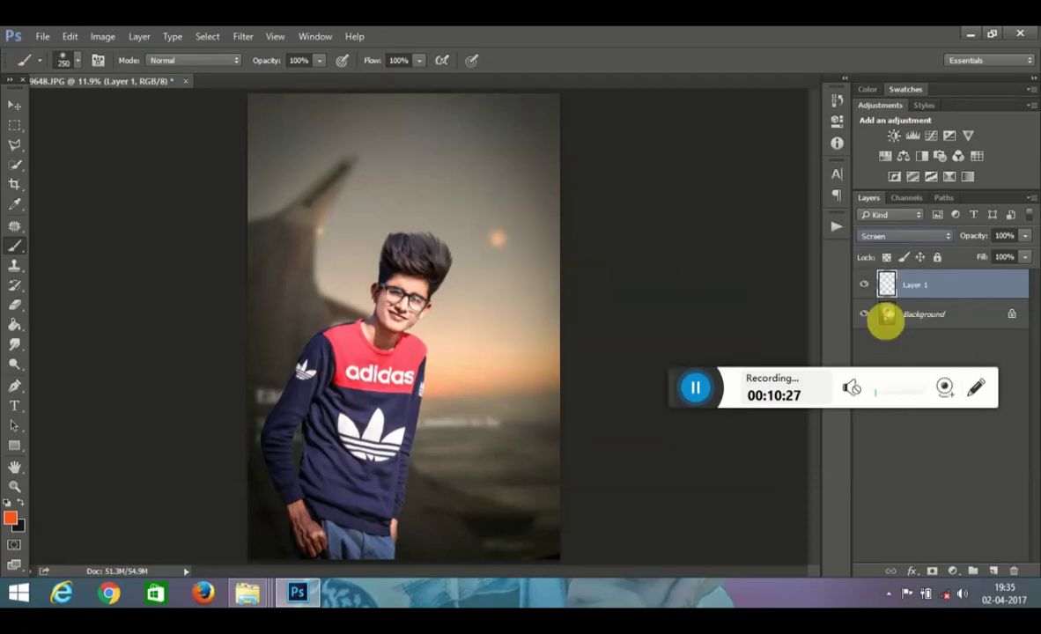
pyautogui.hotkey('ctrl', 't')
pyautogui.moveTo(518, 263)
pyautogui.mouseDown()
pyautogui.moveTo(634, 448)
pyautogui.moveTo(496, 390)
pyautogui.mouseUp()
pyautogui.moveTo(327, 150); pyautogui.dragTo(225, 46)
pyautogui.moveTo(568, 334)
pyautogui.mouseDown()
pyautogui.moveTo(599, 353)
pyautogui.moveTo(559, 387)
pyautogui.mouseUp()
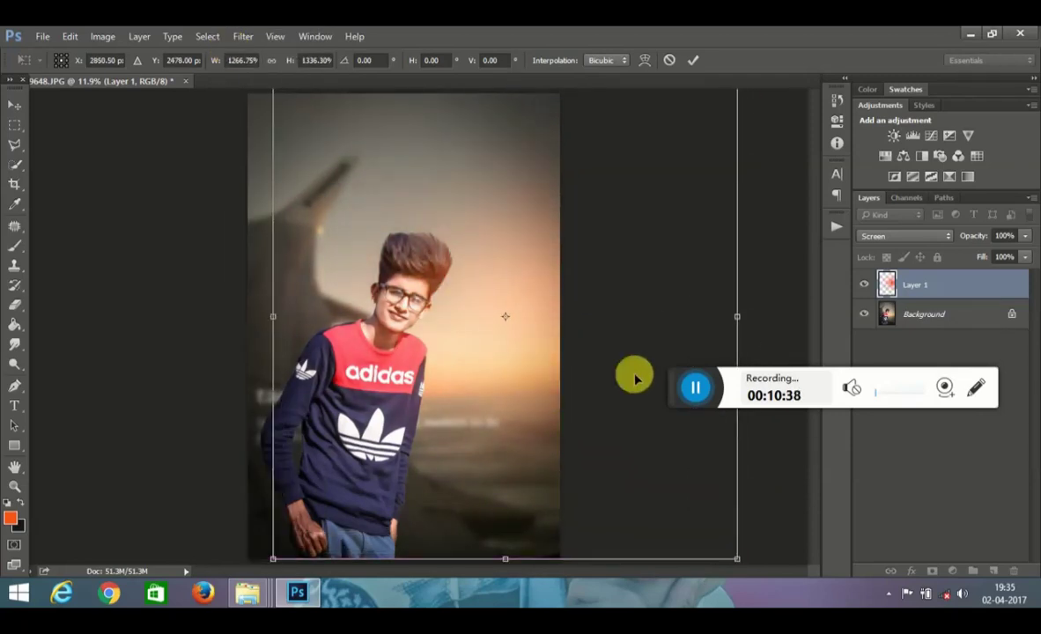
pyautogui.click(692, 62)
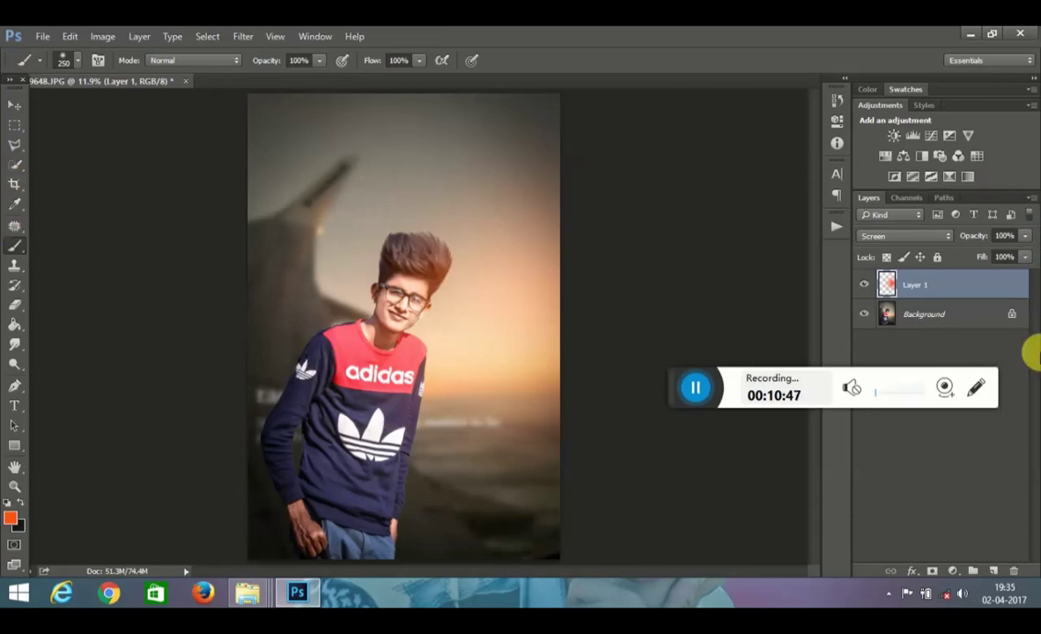
pyautogui.moveTo(966, 329); pyautogui.dragTo(993, 571)
# Step: Zoom in on the hair and smudge its top into spikes and toward the upper left
pyautogui.click(14, 486)
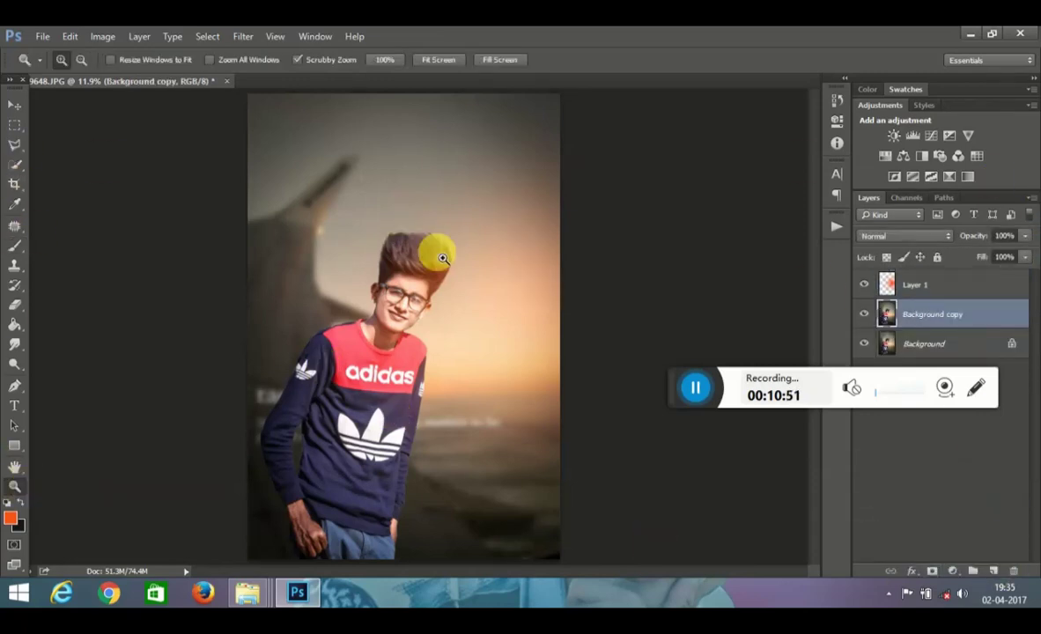
pyautogui.moveTo(437, 244); pyautogui.dragTo(500, 317)
pyautogui.click(500, 317)
pyautogui.click(14, 344)
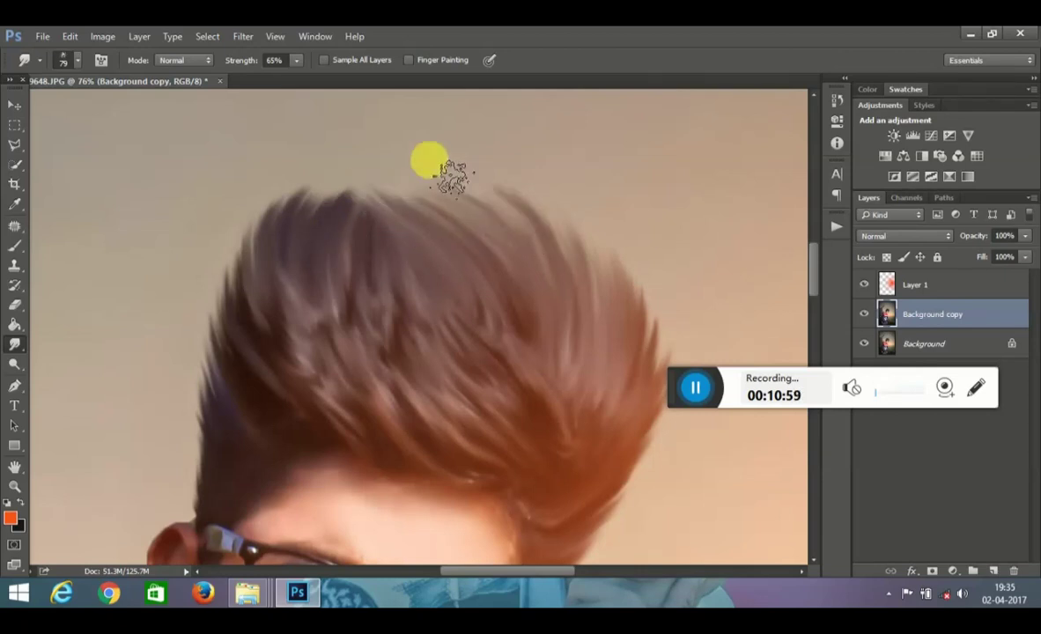
pyautogui.moveTo(625, 282); pyautogui.dragTo(617, 291)
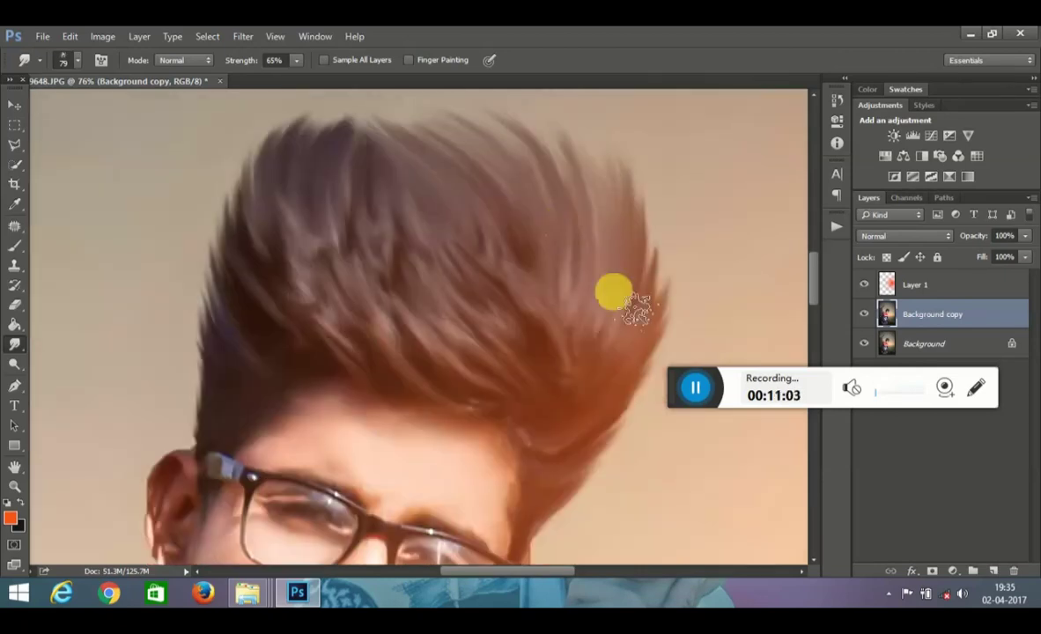
pyautogui.moveTo(297, 153)
pyautogui.mouseDown()
pyautogui.moveTo(220, 160)
pyautogui.moveTo(207, 207)
pyautogui.mouseUp()
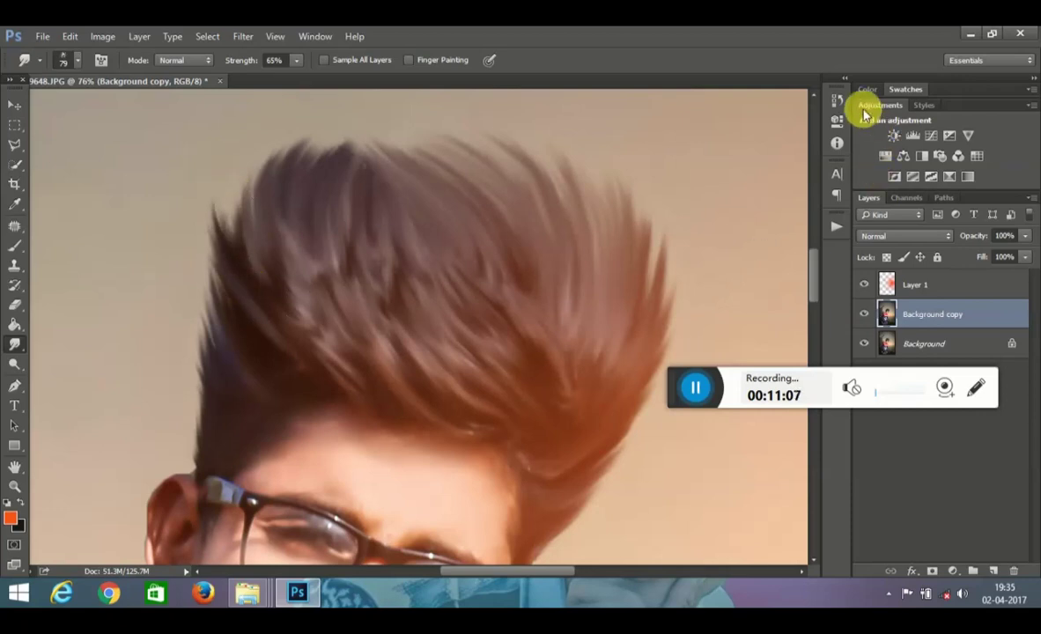
# Step: Undo the left-edge smudge, then smudge the hair top, peak and right edge outward
pyautogui.click(836, 110)
pyautogui.click(731, 162)
pyautogui.moveTo(242, 128); pyautogui.dragTo(297, 116)
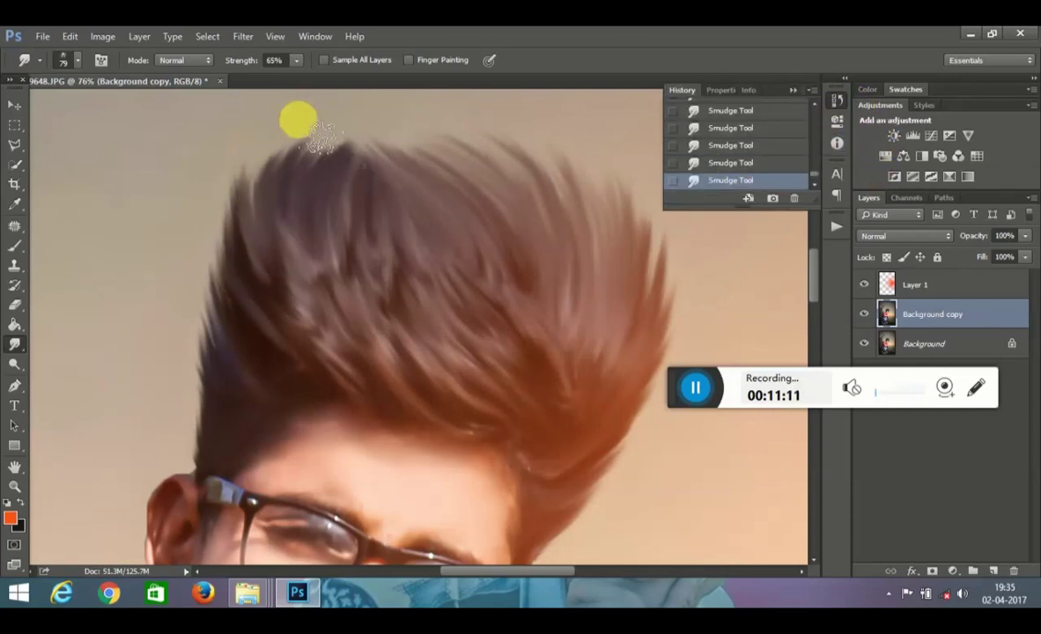
pyautogui.moveTo(387, 141); pyautogui.dragTo(429, 192)
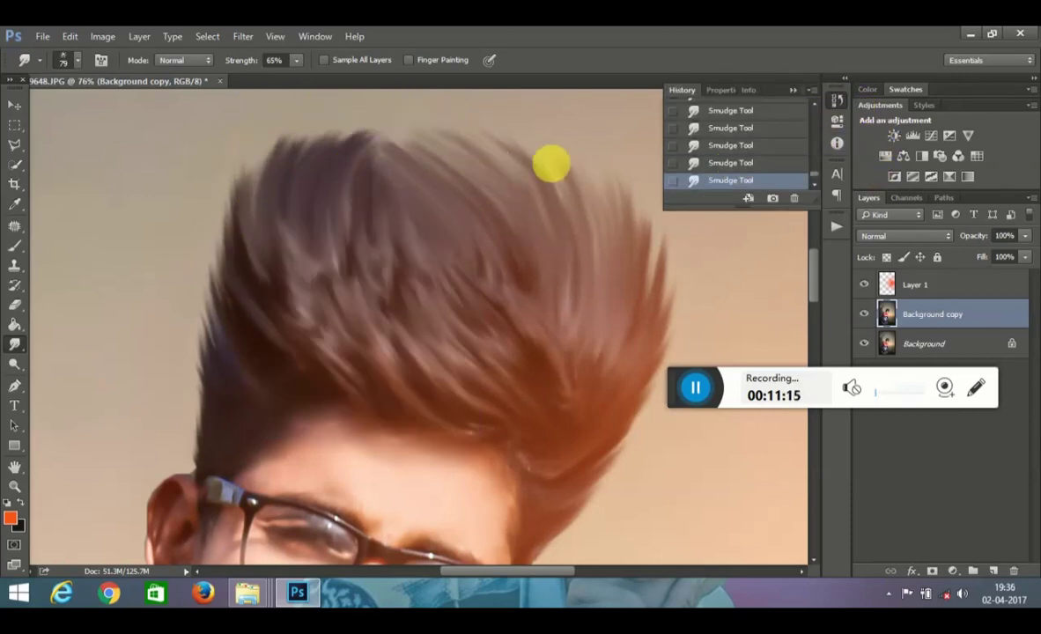
pyautogui.scroll(-3, 244, 205)
pyautogui.scroll(1, 174, 170)
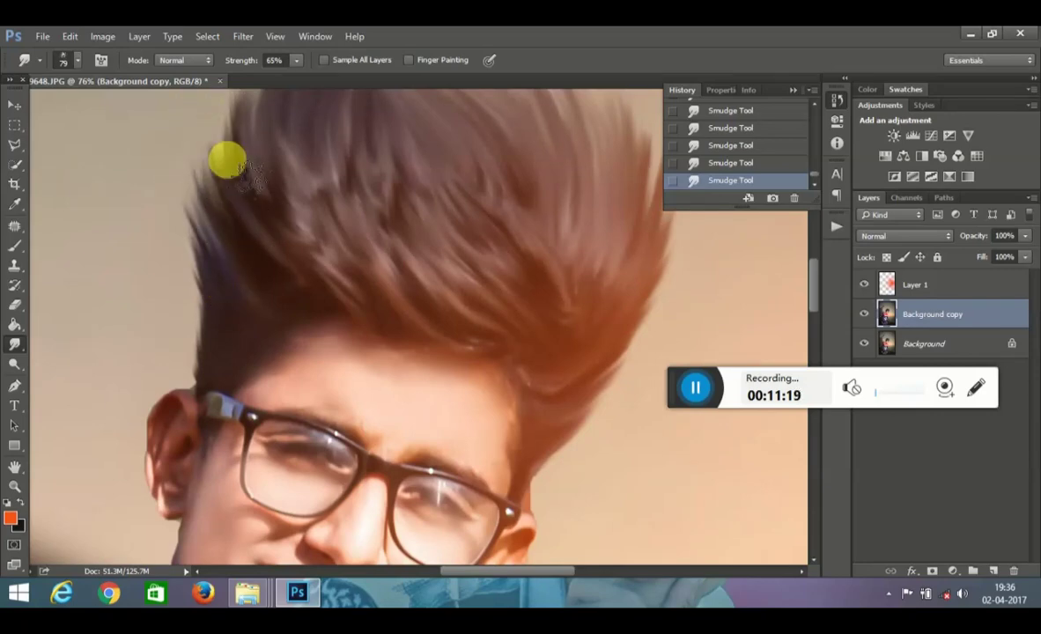
pyautogui.scroll(2, 237, 172)
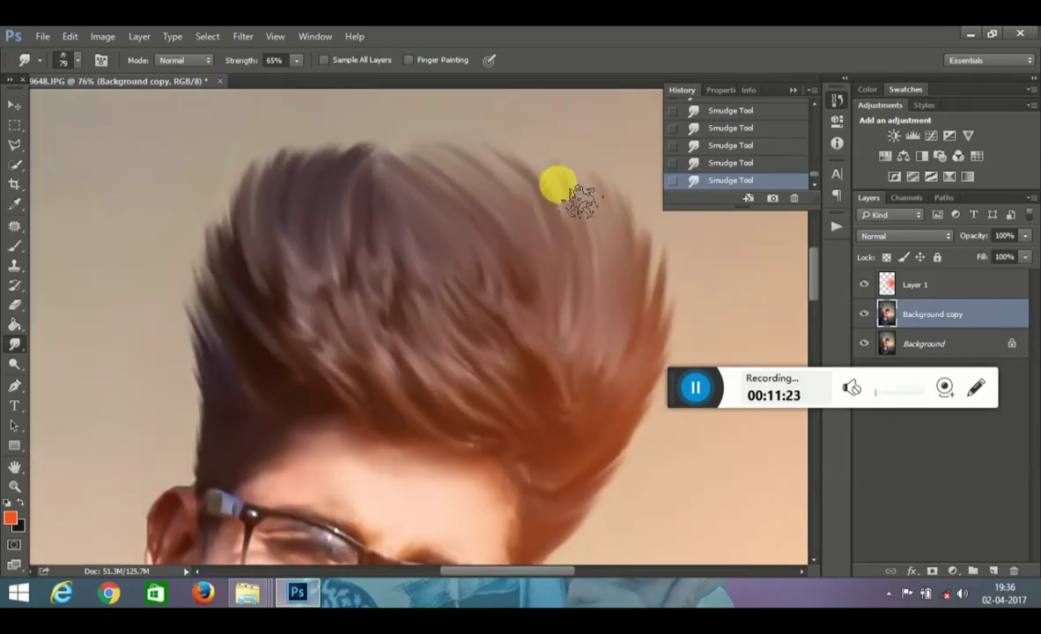
pyautogui.moveTo(496, 134)
pyautogui.mouseDown()
pyautogui.moveTo(523, 139)
pyautogui.moveTo(697, 260)
pyautogui.moveTo(669, 309)
pyautogui.moveTo(688, 268)
pyautogui.mouseUp()
# Step: Pull the hair top higher, revert to an earlier smudge state, and smooth the crown
pyautogui.scroll(1, 688, 268)
pyautogui.scroll(-3, 307, 197)
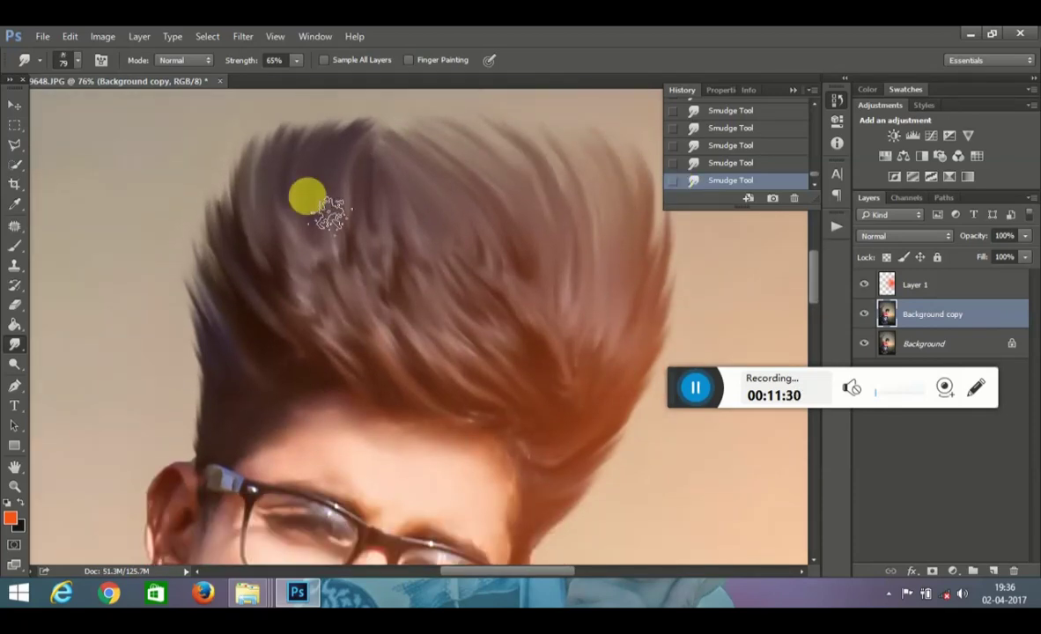
pyautogui.scroll(-2, 283, 145)
pyautogui.scroll(4, 274, 240)
pyautogui.moveTo(275, 224)
pyautogui.mouseDown()
pyautogui.moveTo(415, 135)
pyautogui.moveTo(330, 116)
pyautogui.moveTo(381, 170)
pyautogui.moveTo(435, 199)
pyautogui.moveTo(387, 141)
pyautogui.mouseUp()
pyautogui.click(696, 146)
pyautogui.click(693, 110)
pyautogui.moveTo(357, 177); pyautogui.dragTo(401, 146)
pyautogui.moveTo(519, 239)
pyautogui.mouseDown()
pyautogui.moveTo(418, 144)
pyautogui.moveTo(603, 220)
pyautogui.moveTo(453, 291)
pyautogui.mouseUp()
# Step: Fit the photo, revert to an earlier smudge state, and zoom back in on the hair
pyautogui.click(14, 485)
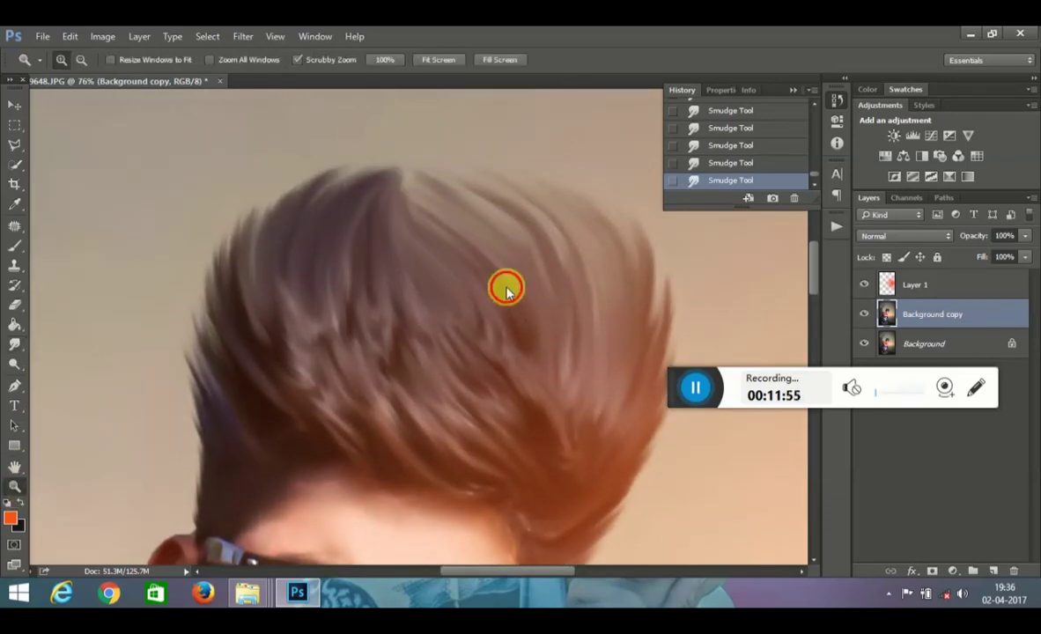
pyautogui.hotkey('ctrl', '0')
pyautogui.scroll(3, 739, 118)
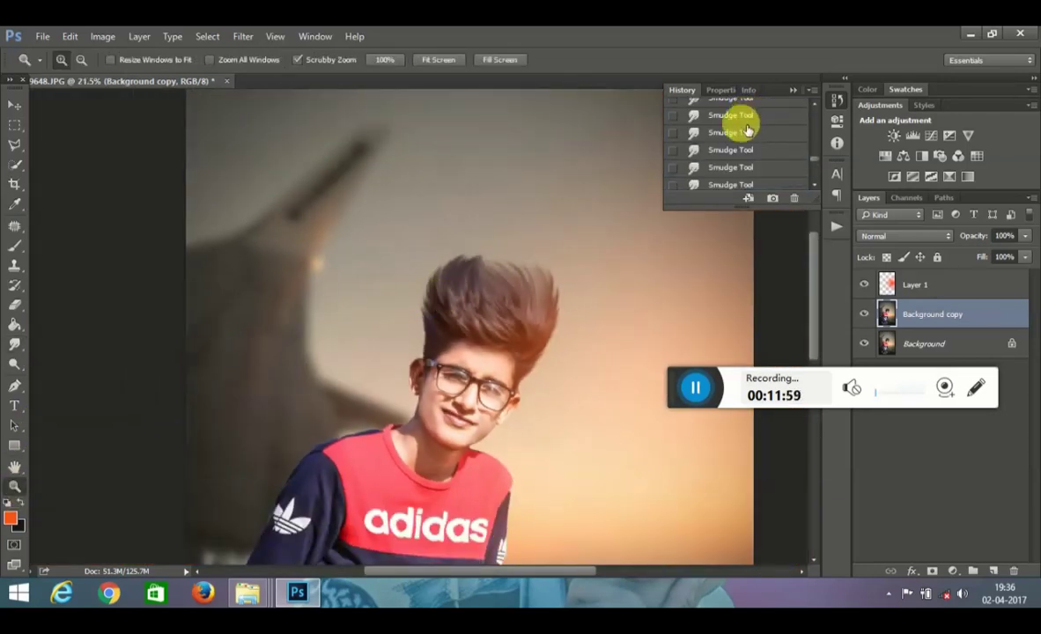
pyautogui.click(731, 115)
pyautogui.moveTo(574, 259); pyautogui.dragTo(543, 235)
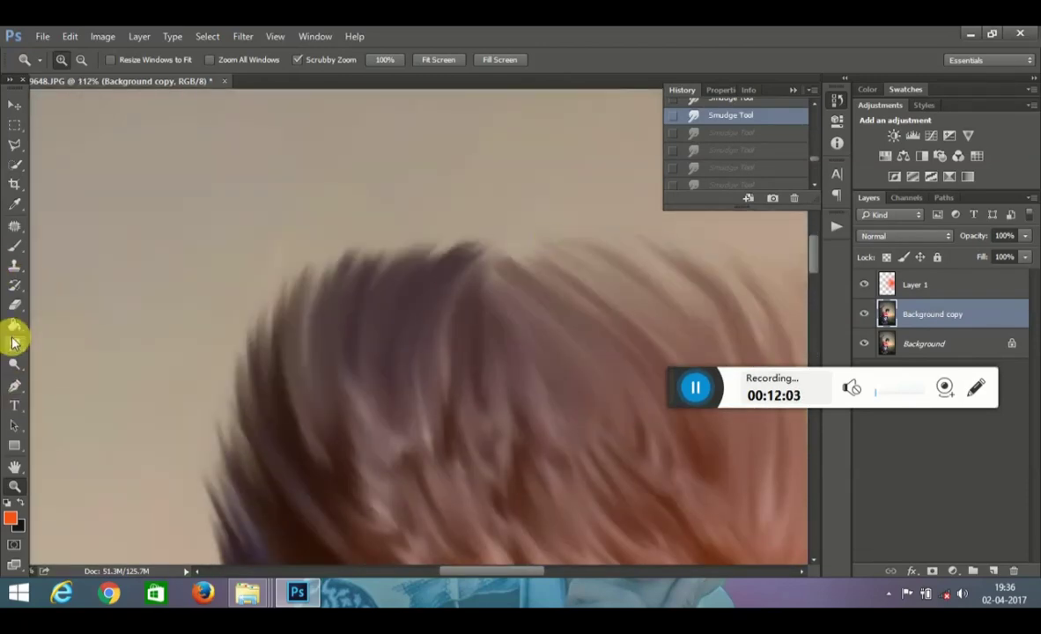
pyautogui.click(15, 343)
# Step: Smudge the crown upward into peaks and spiky left-side strands, then into soft streaks
pyautogui.moveTo(330, 300); pyautogui.dragTo(493, 189)
pyautogui.moveTo(414, 264); pyautogui.dragTo(529, 182)
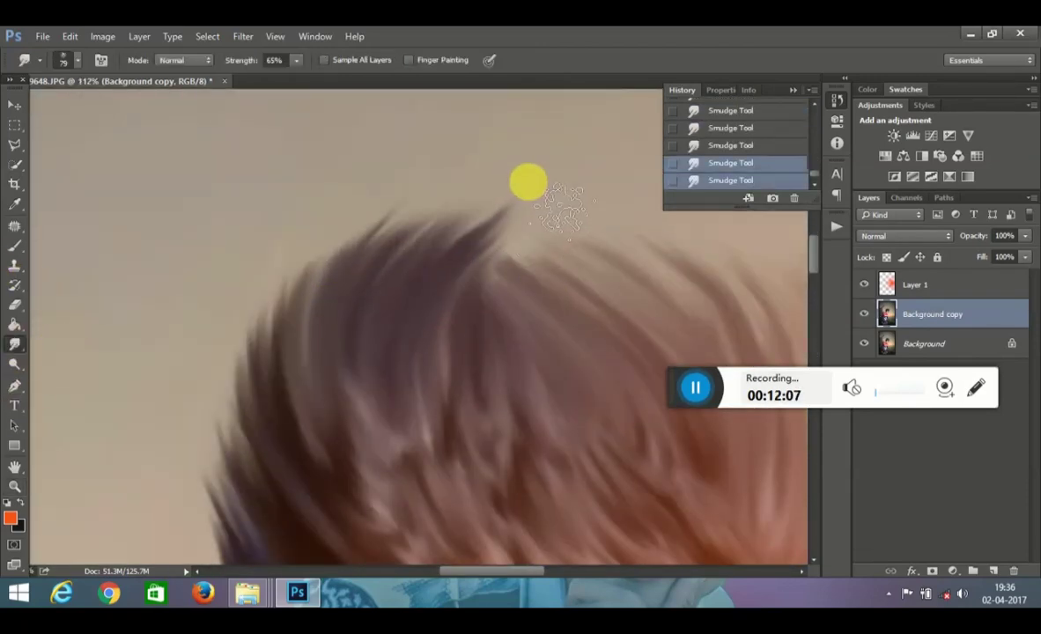
pyautogui.moveTo(332, 281)
pyautogui.mouseDown()
pyautogui.moveTo(381, 193)
pyautogui.moveTo(342, 116)
pyautogui.mouseUp()
pyautogui.moveTo(291, 273); pyautogui.dragTo(370, 154)
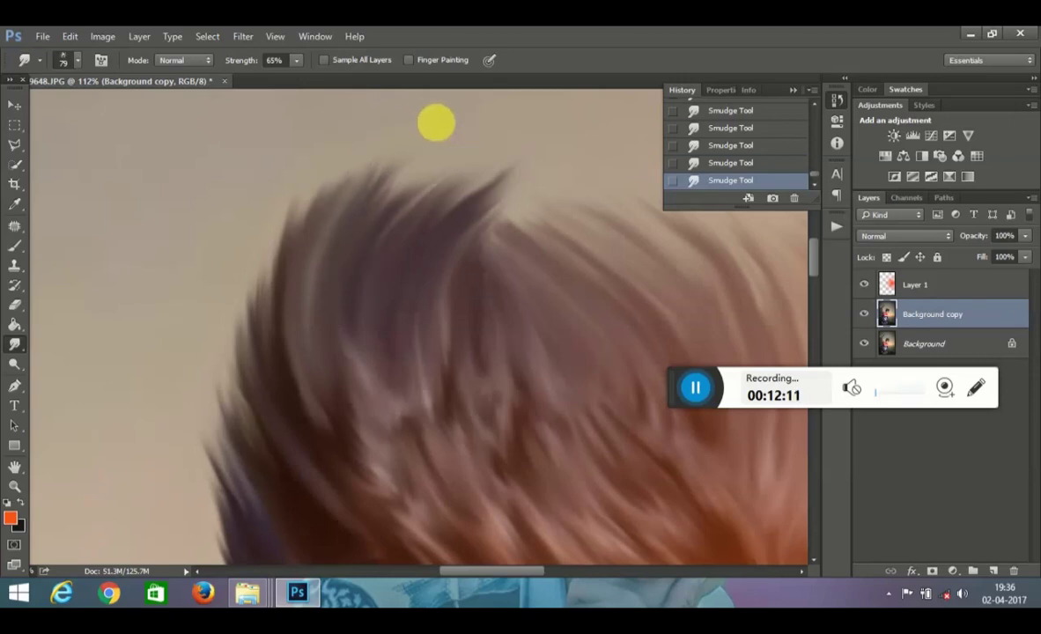
pyautogui.hscroll(2, 485, 569)
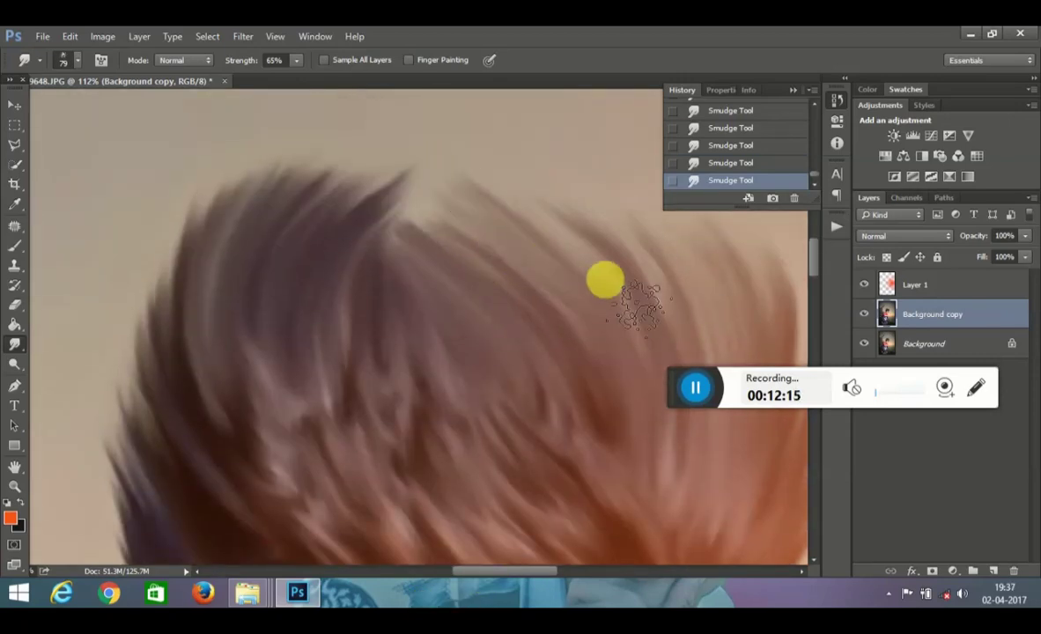
pyautogui.scroll(2, 546, 156)
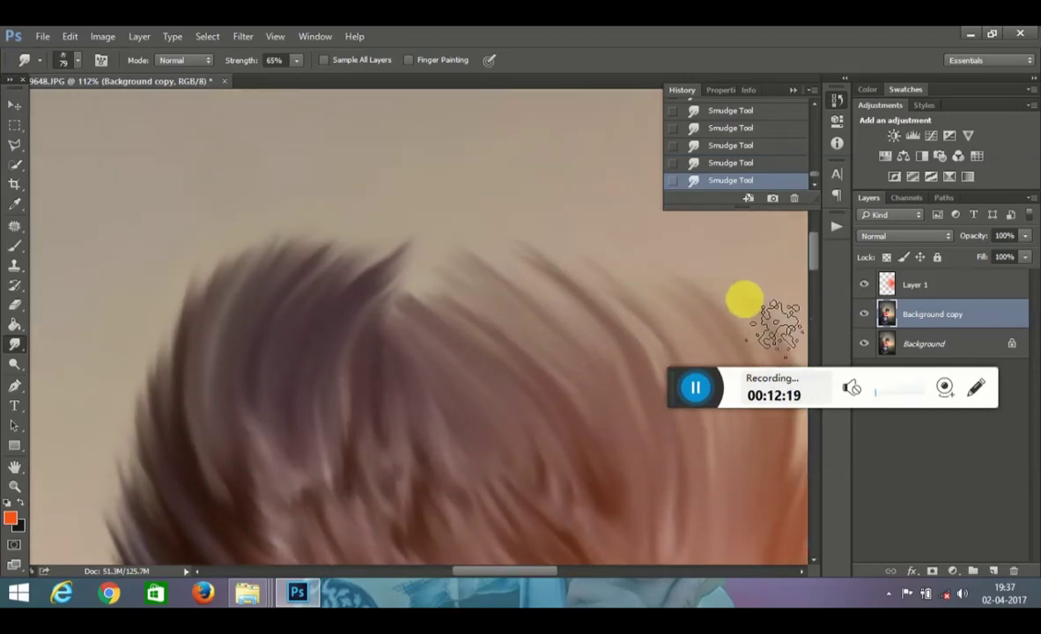
pyautogui.moveTo(530, 244); pyautogui.dragTo(423, 291)
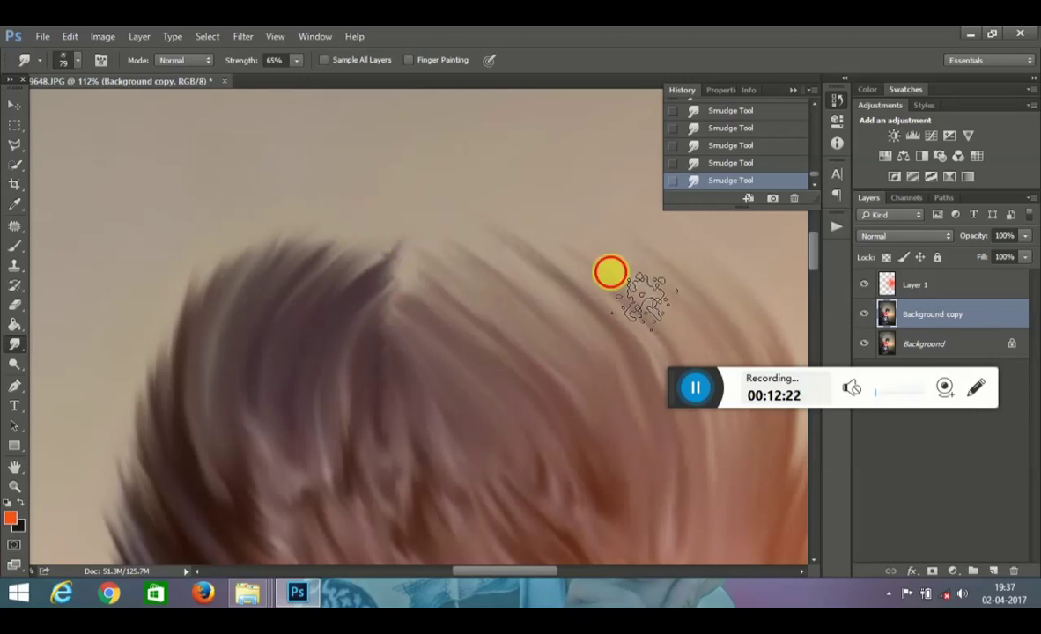
# Step: Zoom out to the whole photo, then zoom closer on the top of the hair
pyautogui.scroll(-5, 464, 225)
pyautogui.scroll(3, 423, 128)
pyautogui.scroll(-1, 423, 128)
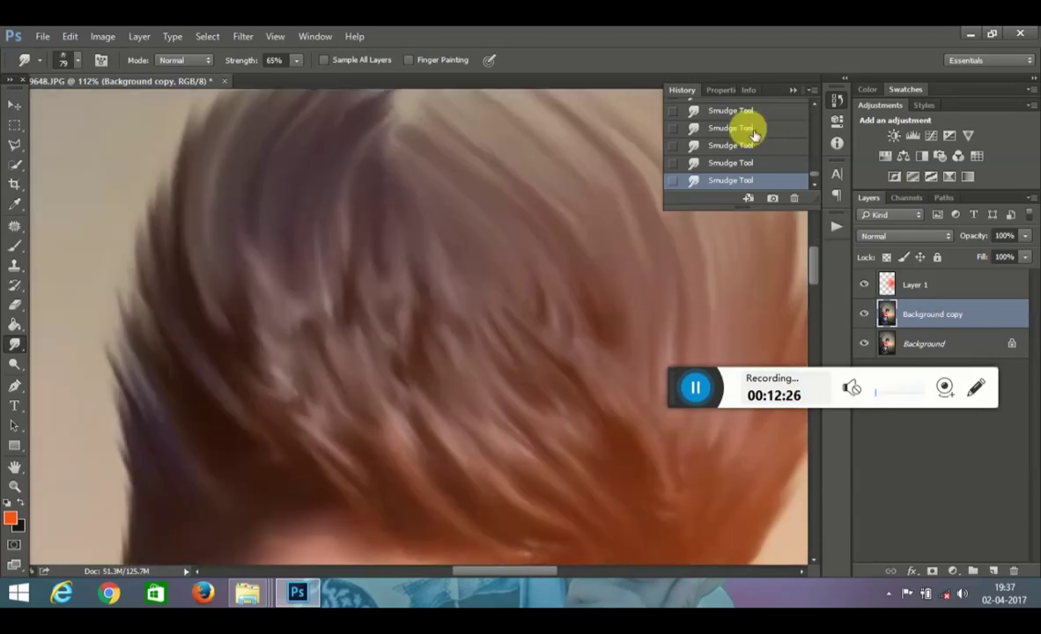
pyautogui.scroll(2, 332, 216)
pyautogui.scroll(1, 377, 181)
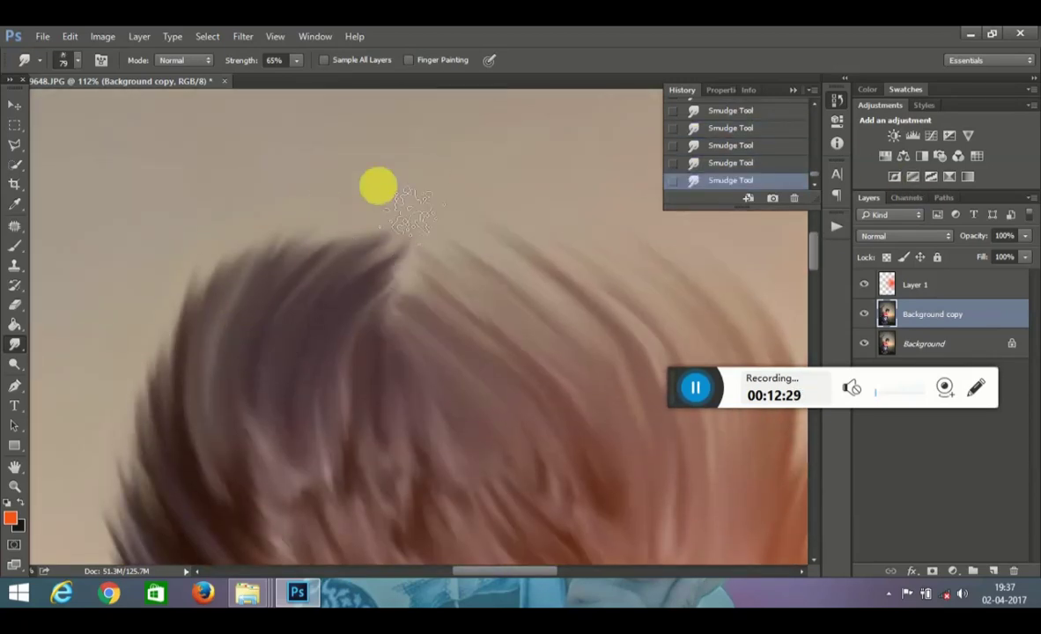
pyautogui.click(15, 485)
pyautogui.moveTo(528, 370); pyautogui.dragTo(466, 371)
pyautogui.click(599, 336)
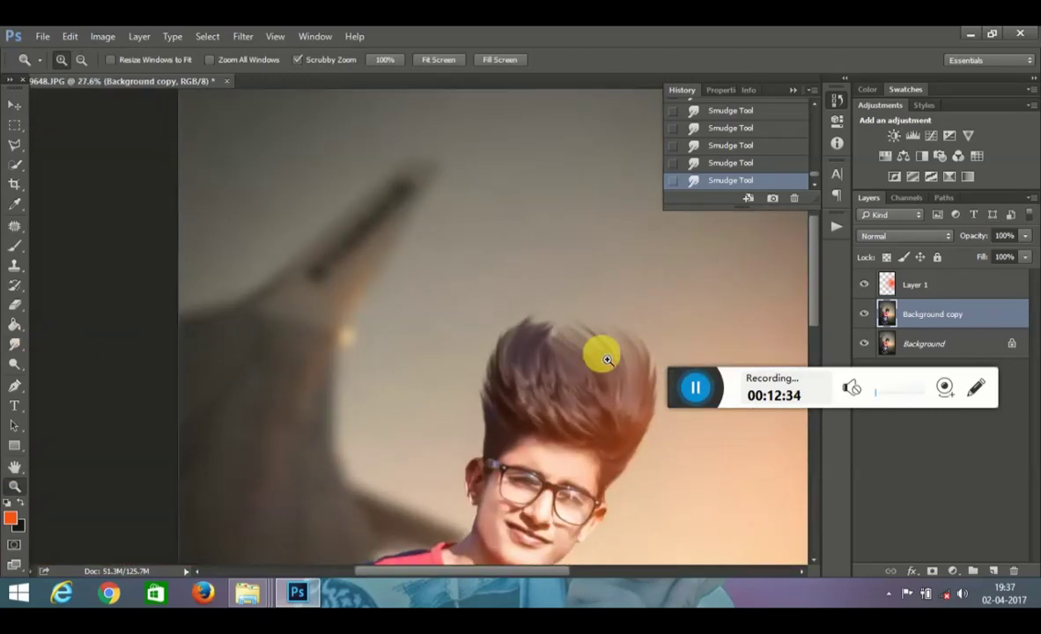
pyautogui.moveTo(606, 359); pyautogui.dragTo(680, 302)
# Step: Set the Eraser to 92 px and erase stray hair tips along the top of the head
pyautogui.click(15, 305)
pyautogui.rightClick(401, 179)
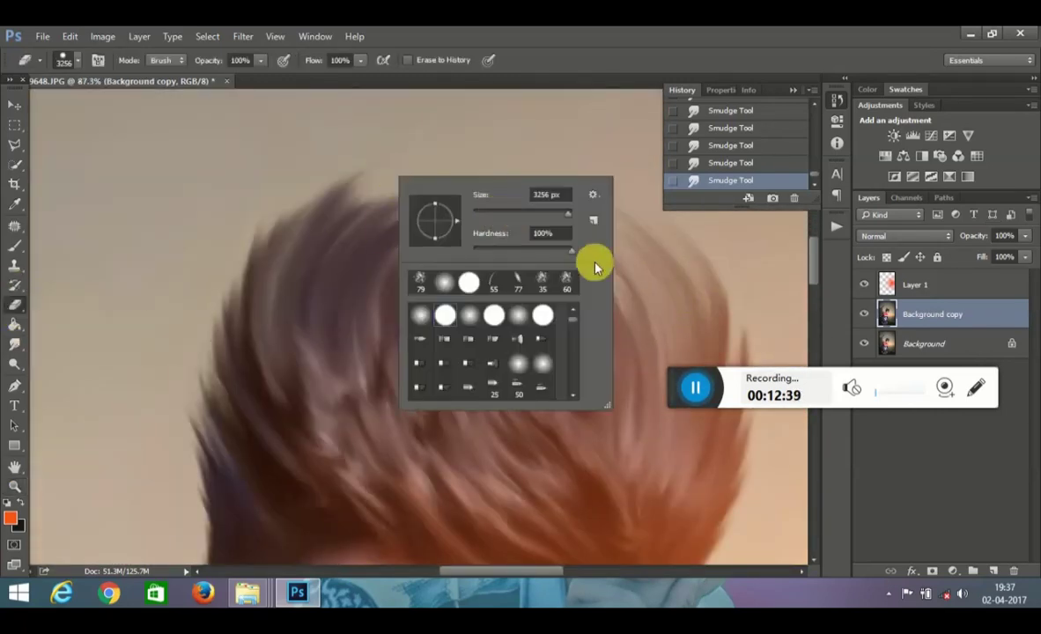
pyautogui.moveTo(480, 195); pyautogui.dragTo(343, 200)
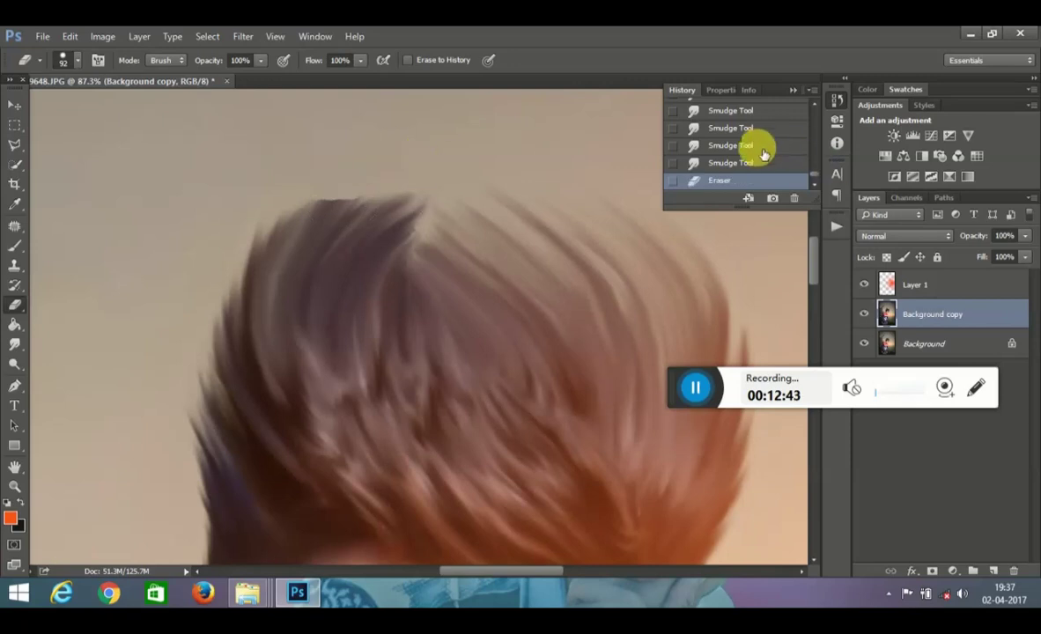
pyautogui.click(731, 163)
pyautogui.rightClick(454, 226)
pyautogui.click(446, 169)
pyautogui.moveTo(471, 192)
pyautogui.mouseDown()
pyautogui.moveTo(781, 262)
pyautogui.moveTo(389, 194)
pyautogui.mouseUp()
# Step: Revert the hair to an earlier Smudge state in History and fit the whole photo
pyautogui.scroll(1, 775, 155)
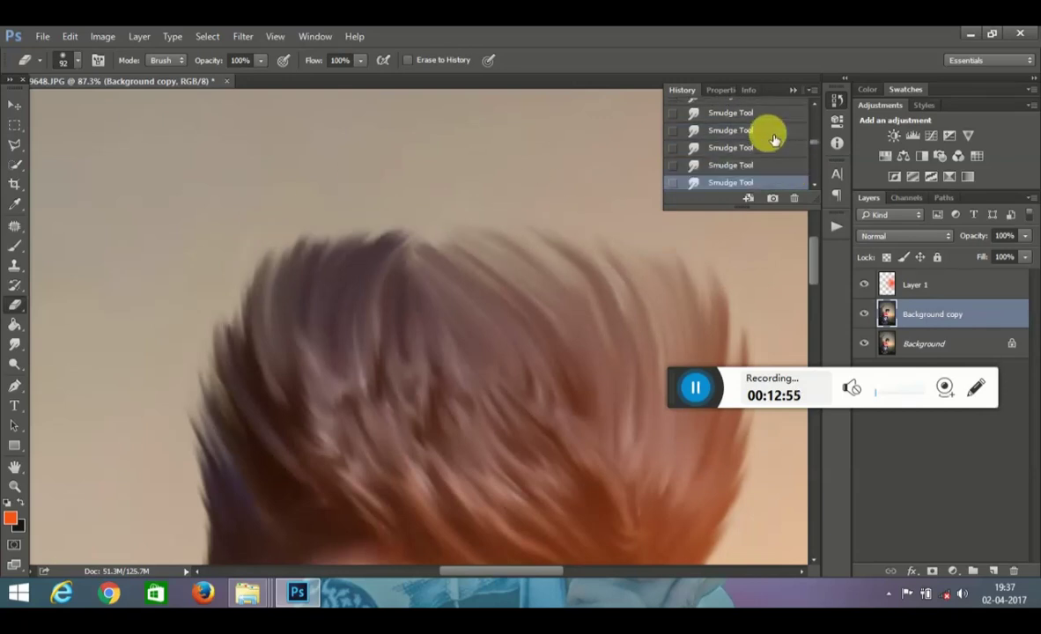
pyautogui.click(747, 143)
pyautogui.press('z')
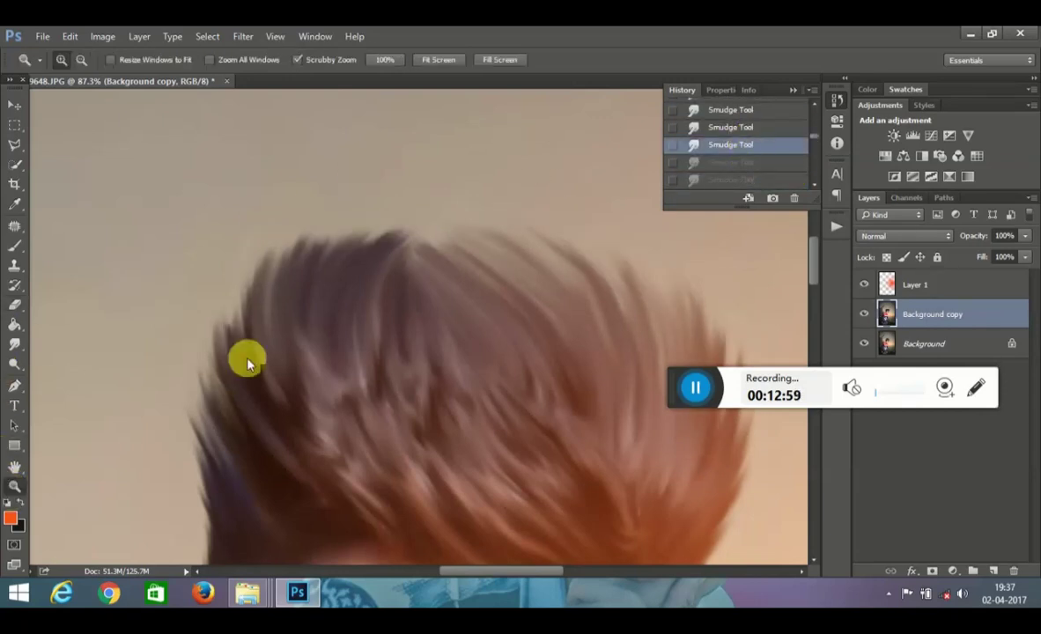
pyautogui.click(440, 60)
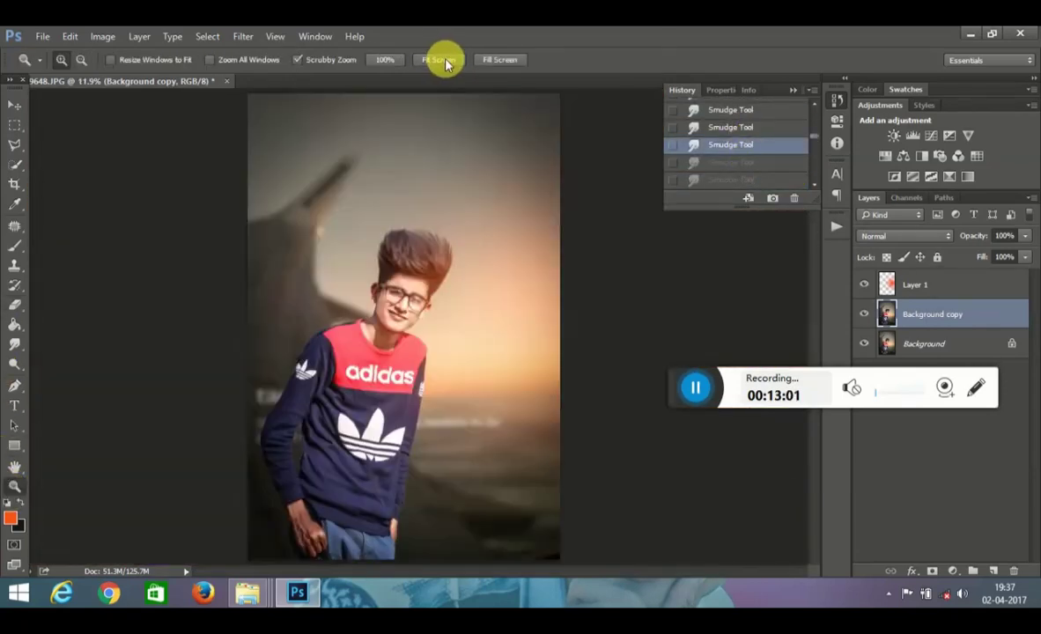
# Step: Free-transform Layer 1's orange glow to W 114.43% and H 104.82%
pyautogui.click(927, 294)
pyautogui.hotkey('ctrl', 't')
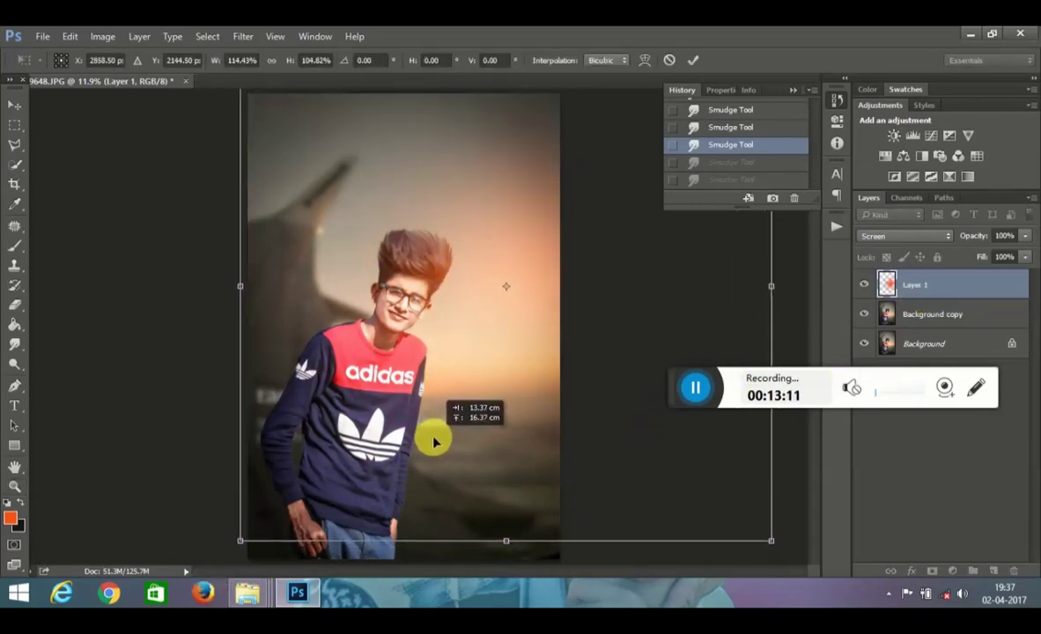
pyautogui.moveTo(273, 560); pyautogui.dragTo(434, 434)
pyautogui.press('Return')
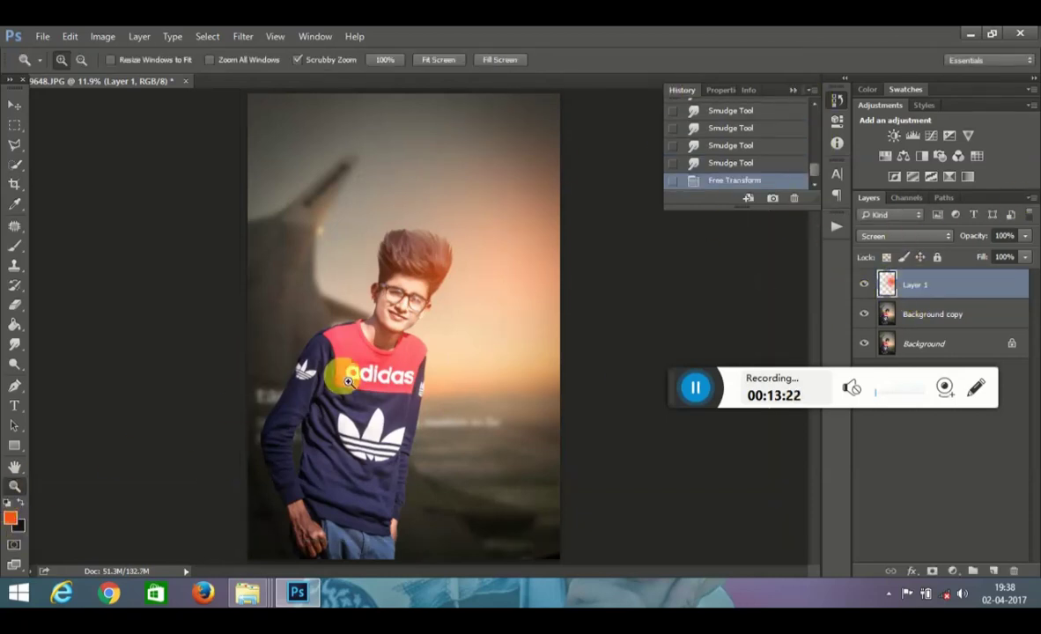
pyautogui.moveTo(332, 543); pyautogui.dragTo(365, 388)
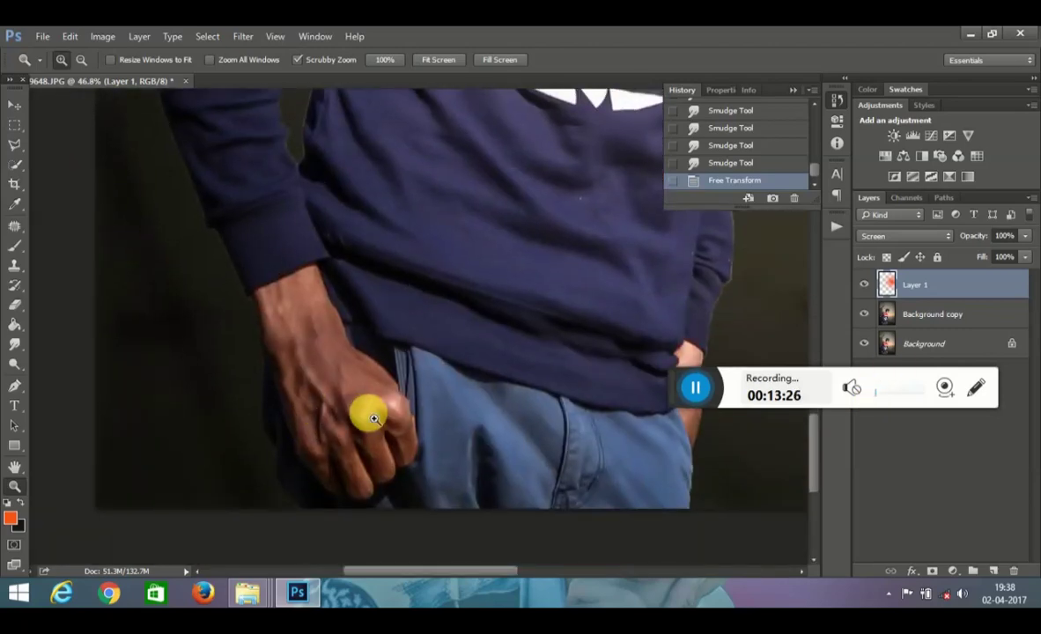
# Step: Add a new empty layer and sample the brown skin tone from the hand as foreground colour
pyautogui.hotkey('ctrl', 'shift', 'alt', 'n')
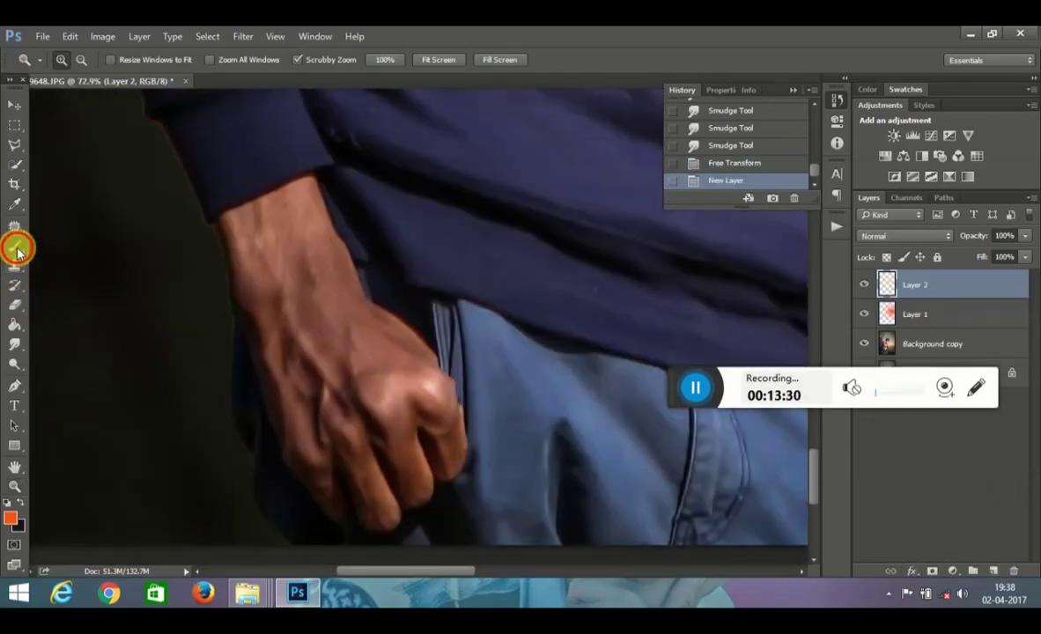
pyautogui.click(17, 251)
pyautogui.click(11, 518)
pyautogui.click(227, 208)
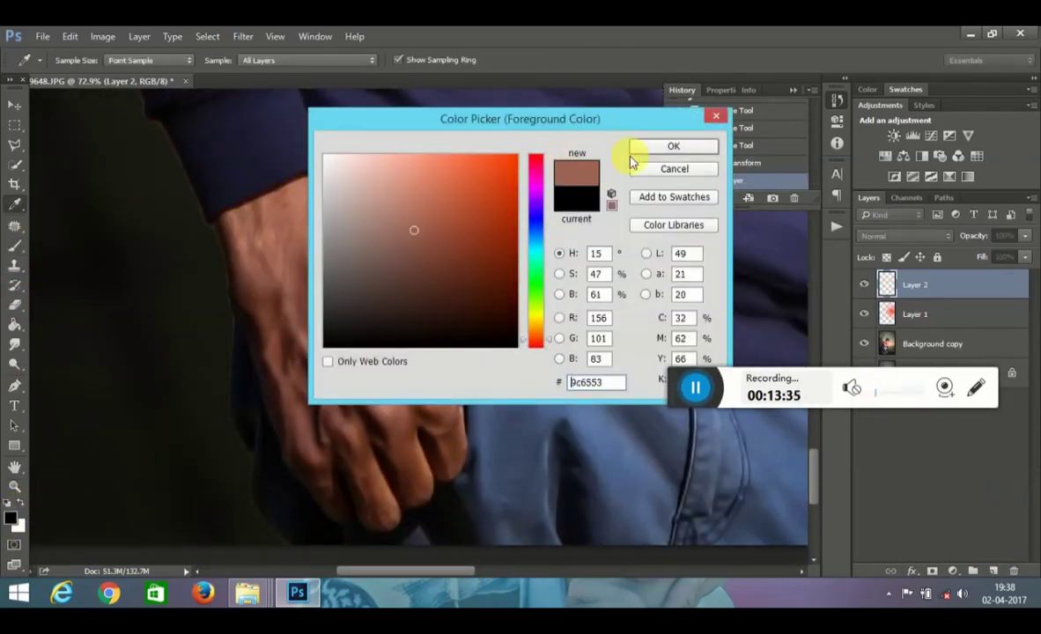
pyautogui.click(643, 148)
# Step: Paint soft skin tone along the hand and arm on Layer 2, ending at 36% opacity
pyautogui.press('b')
pyautogui.moveTo(1024, 236); pyautogui.dragTo(906, 259)
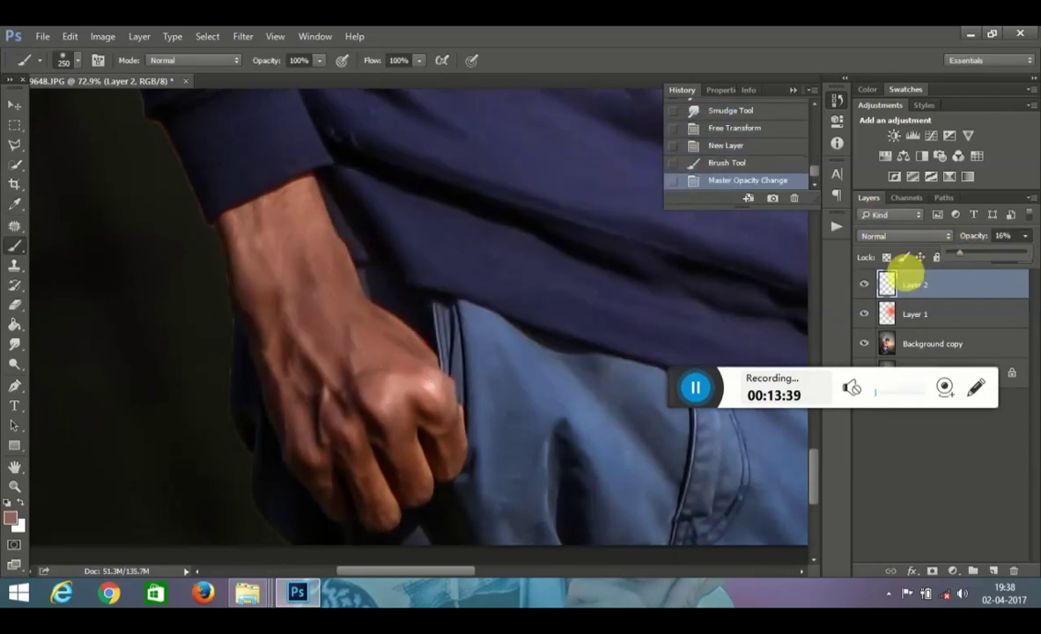
pyautogui.rightClick(678, 259)
pyautogui.moveTo(248, 297); pyautogui.dragTo(339, 278)
pyautogui.rightClick(331, 284)
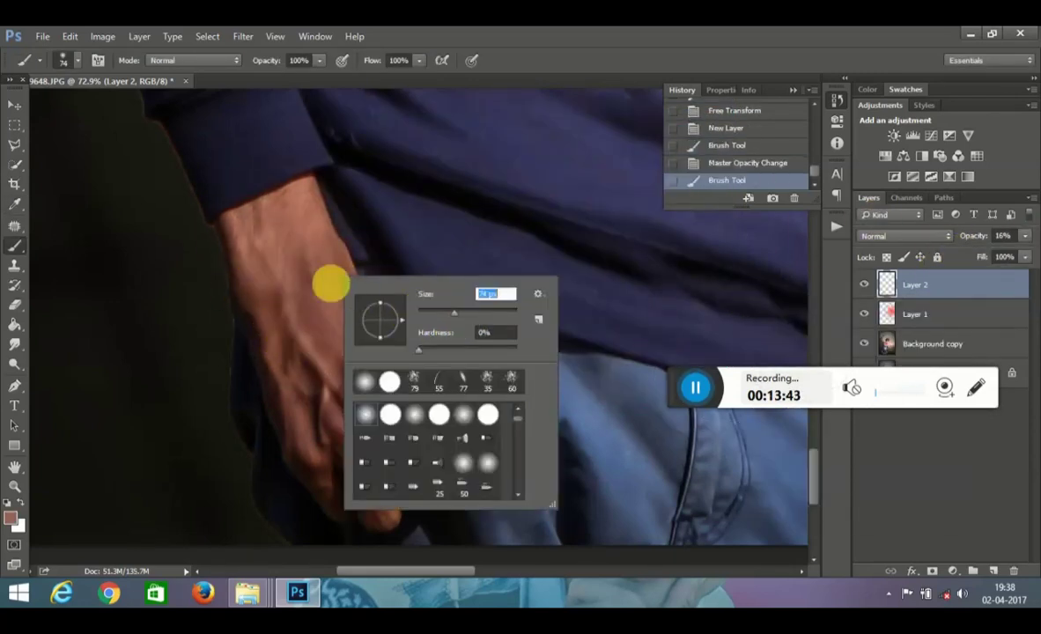
pyautogui.click(330, 283)
pyautogui.moveTo(984, 257); pyautogui.dragTo(983, 257)
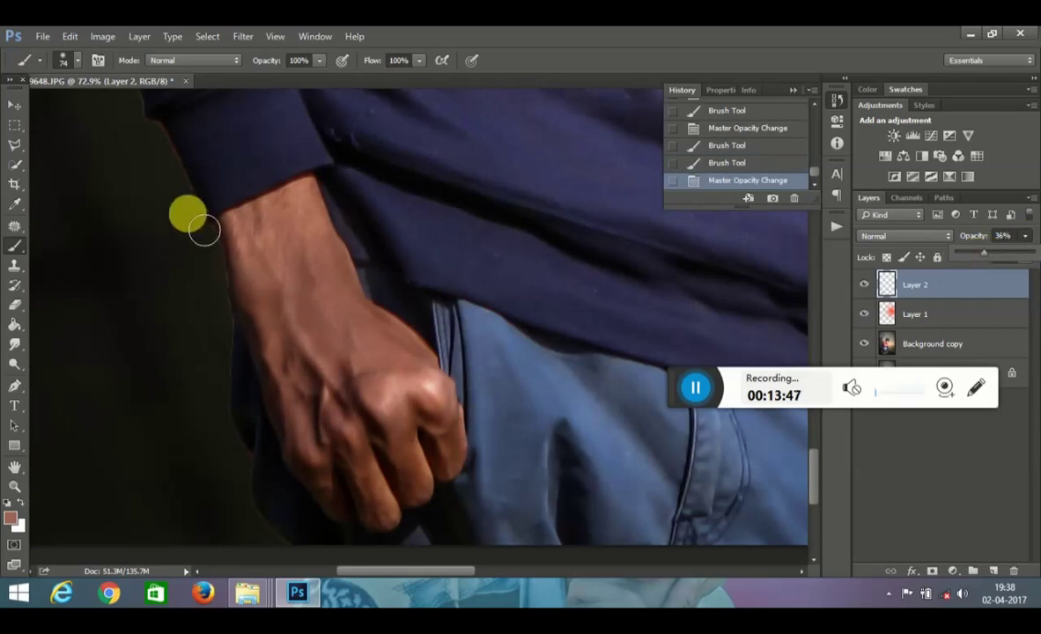
pyautogui.moveTo(325, 394)
pyautogui.mouseDown()
pyautogui.moveTo(406, 376)
pyautogui.moveTo(339, 350)
pyautogui.mouseUp()
# Step: Zoom out from the hand to fit the whole photo in the window
pyautogui.click(14, 486)
pyautogui.rightClick(343, 295)
pyautogui.press('Escape')
pyautogui.moveTo(526, 273); pyautogui.dragTo(445, 263)
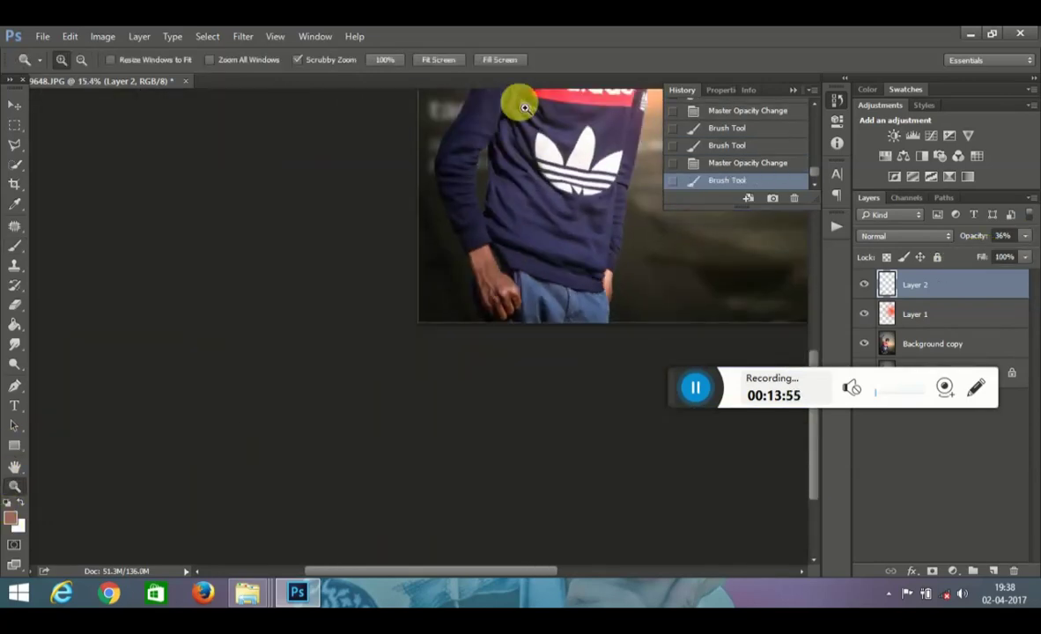
pyautogui.click(437, 61)
# Step: Flatten the image and apply a Camera Raw post-crop vignette of about -20
pyautogui.rightClick(936, 290)
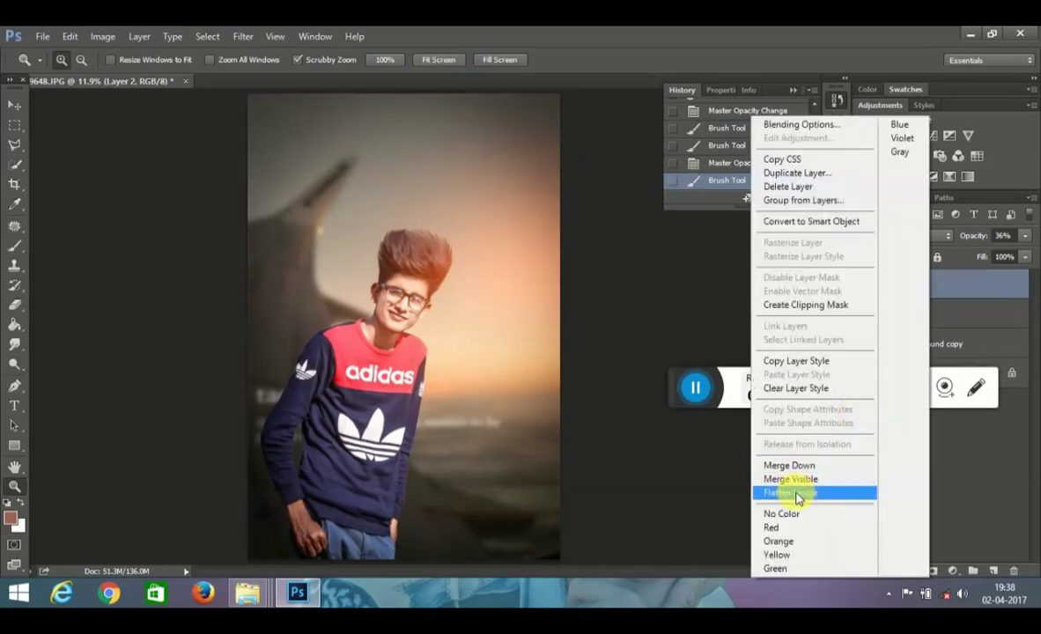
pyautogui.click(797, 493)
pyautogui.click(244, 37)
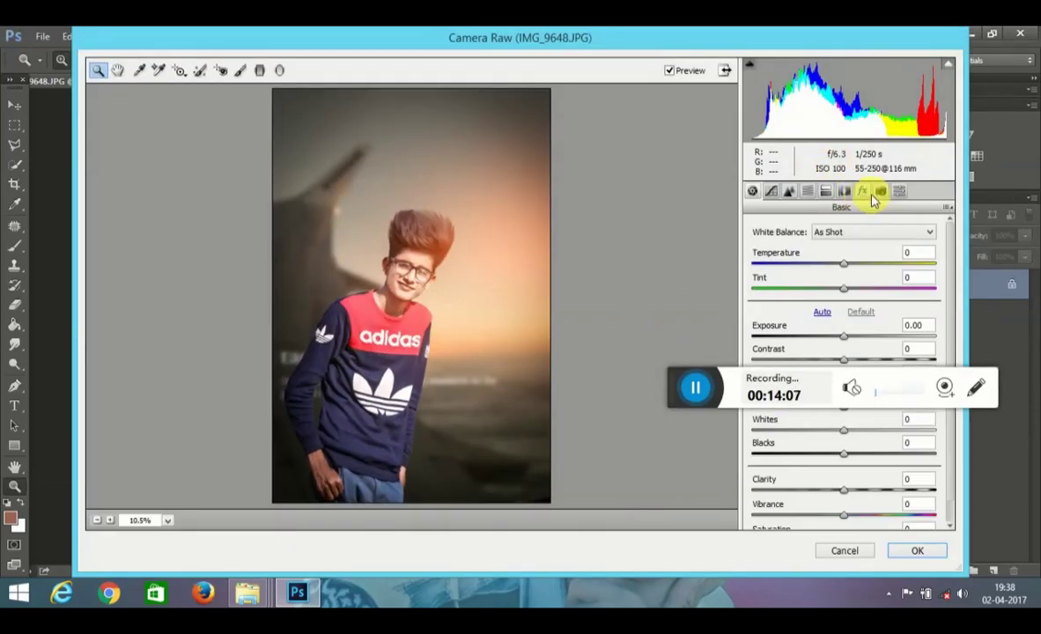
pyautogui.click(863, 192)
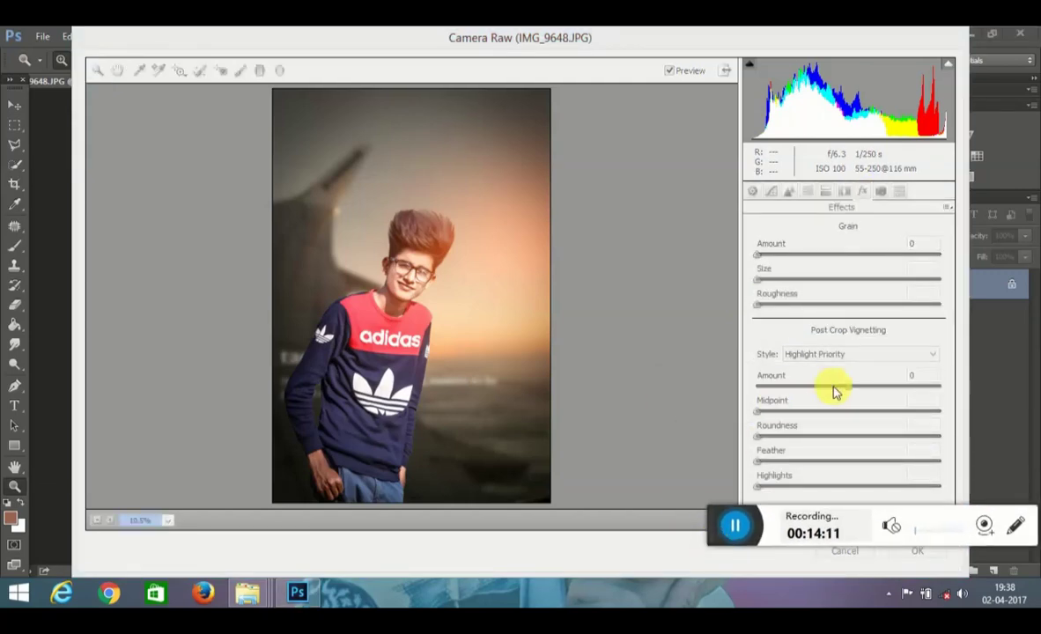
pyautogui.click(833, 387)
pyautogui.moveTo(833, 385); pyautogui.dragTo(826, 392)
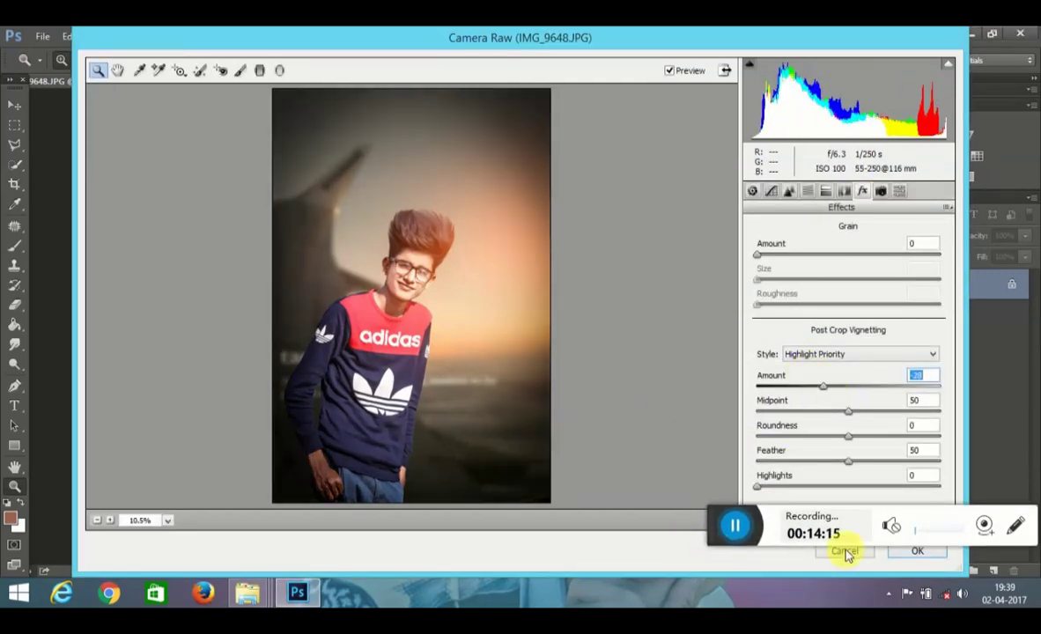
pyautogui.click(917, 551)
# Step: Place the XD edits logo file from Explorer onto the photo
pyautogui.click(792, 86)
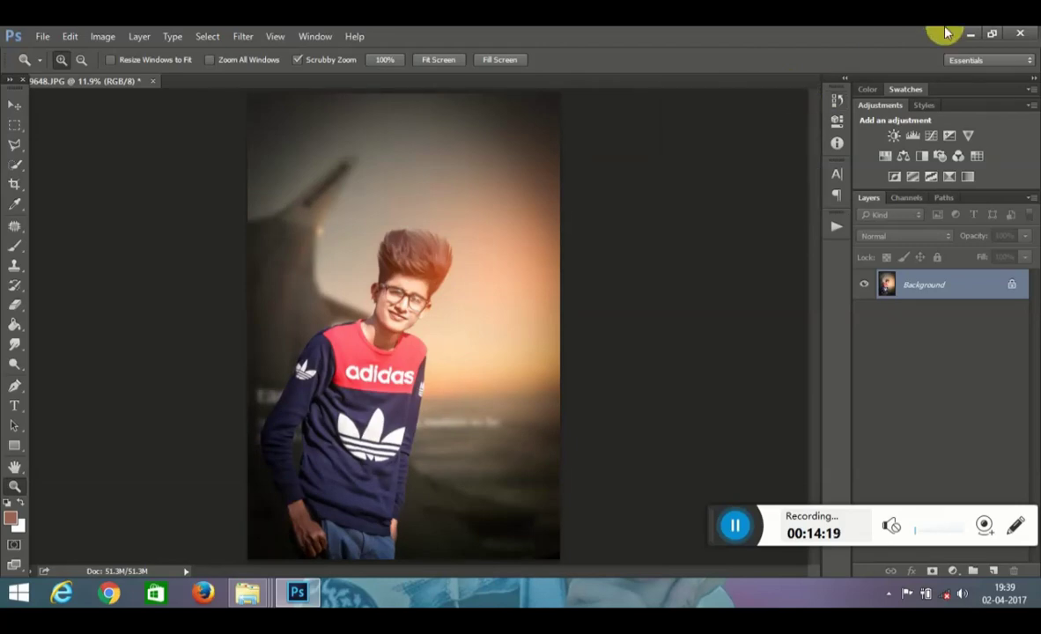
pyautogui.click(970, 33)
pyautogui.moveTo(84, 370)
pyautogui.mouseDown()
pyautogui.moveTo(242, 588)
pyautogui.moveTo(464, 385)
pyautogui.mouseUp()
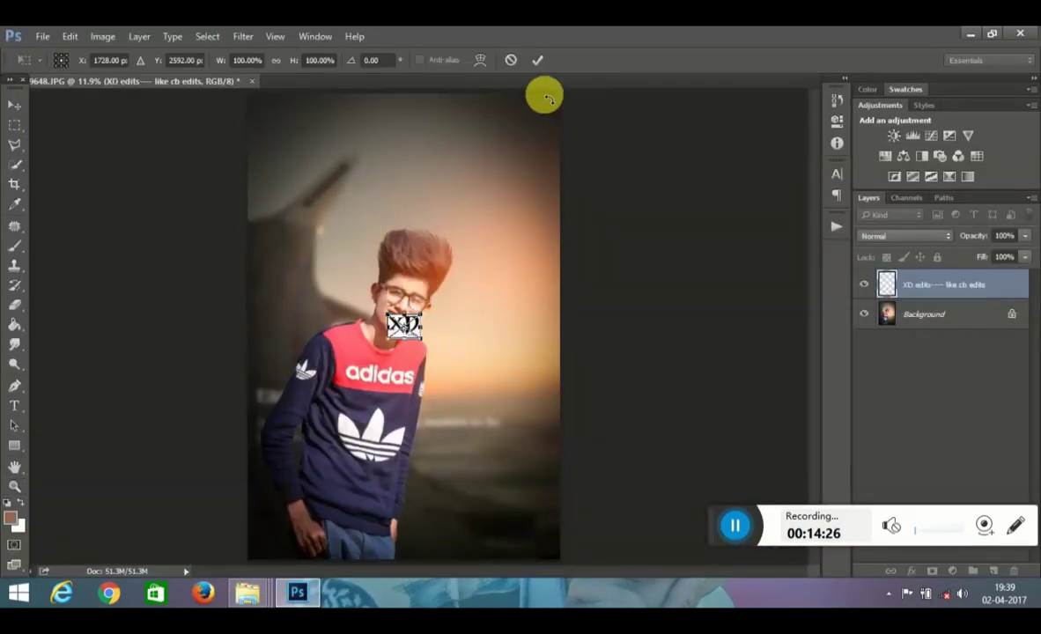
pyautogui.click(537, 60)
pyautogui.press('z')
# Step: Move the XD logo into the photo's top-left corner and confirm its size
pyautogui.click(15, 105)
pyautogui.moveTo(403, 328)
pyautogui.mouseDown()
pyautogui.moveTo(264, 106)
pyautogui.moveTo(279, 112)
pyautogui.mouseUp()
pyautogui.hotkey('ctrl', 't')
pyautogui.click(538, 60)
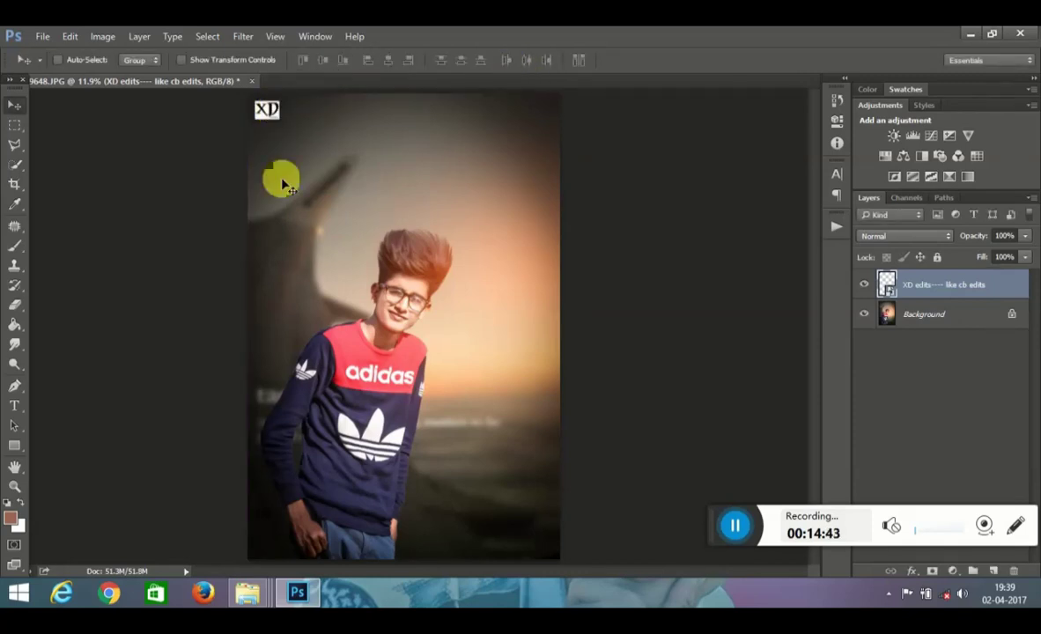